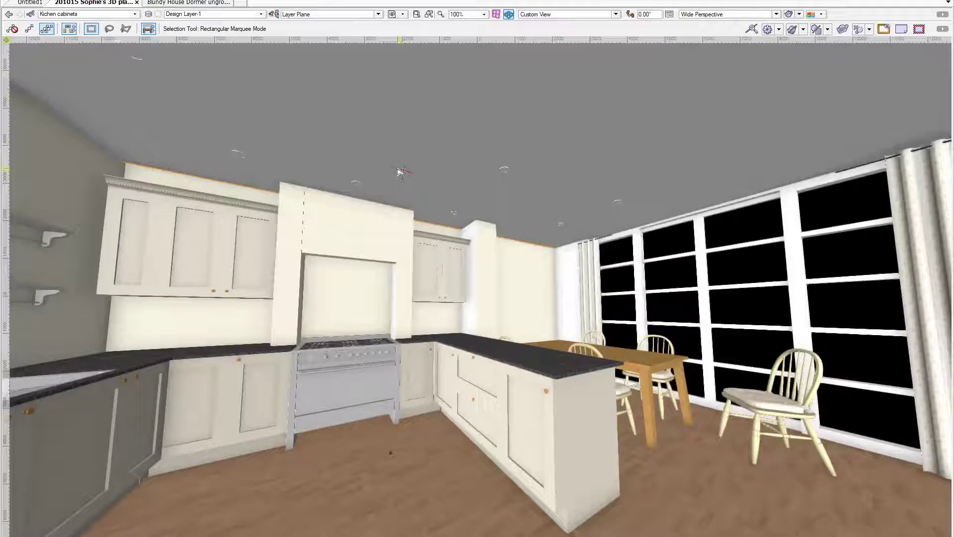
Go to sheet layer 3 and update its rendered kitchen viewport
middle_click_drag(423, 258, 482, 270)
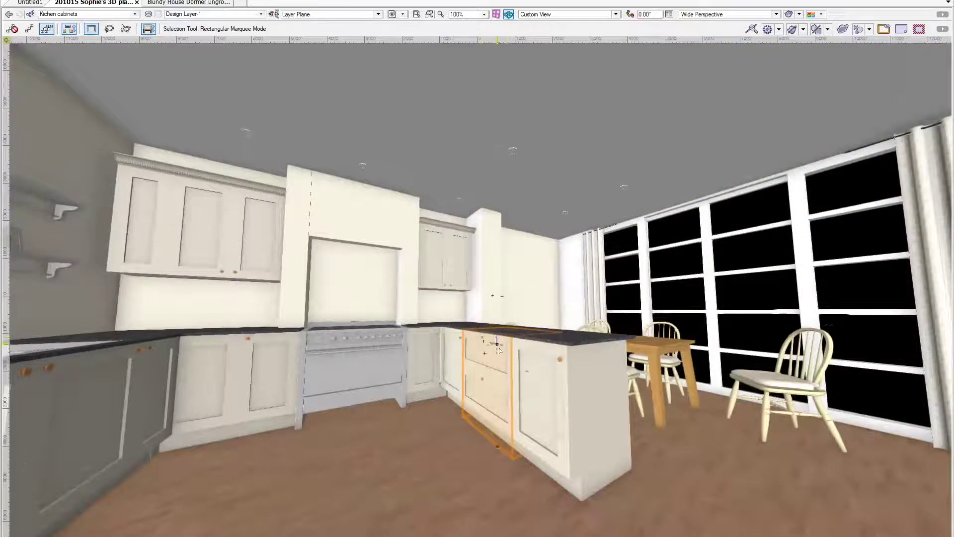
scroll(507, 319, "up", 3)
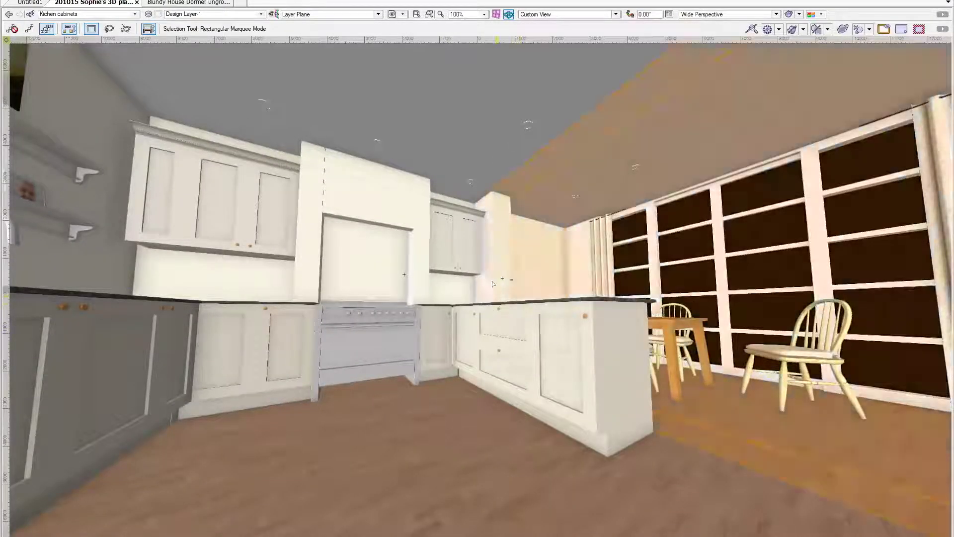
mouse_move(438, 272)
middle_mouse_down("shift")
mouse_move(529, 353)
mouse_move(440, 289)
middle_mouse_up("shift")
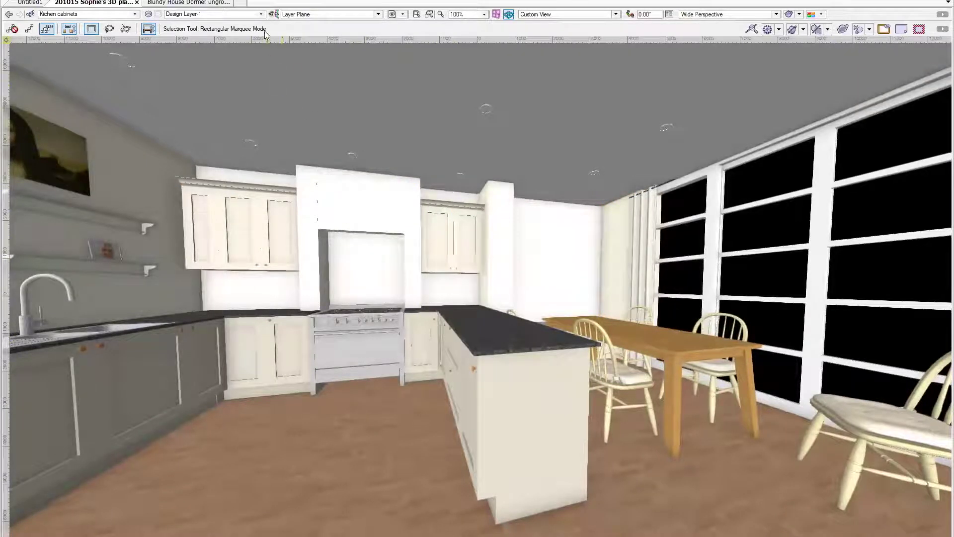
left_click(259, 15)
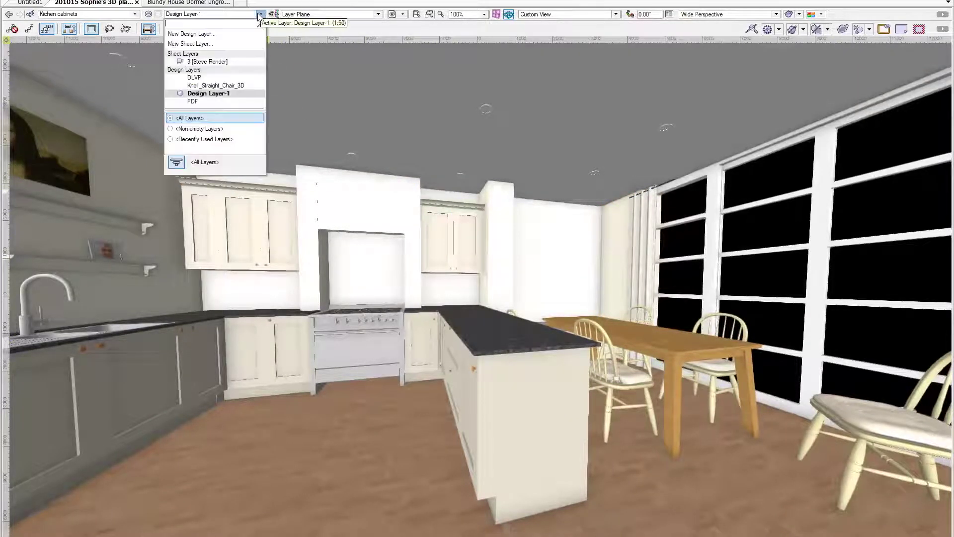
left_click(225, 62)
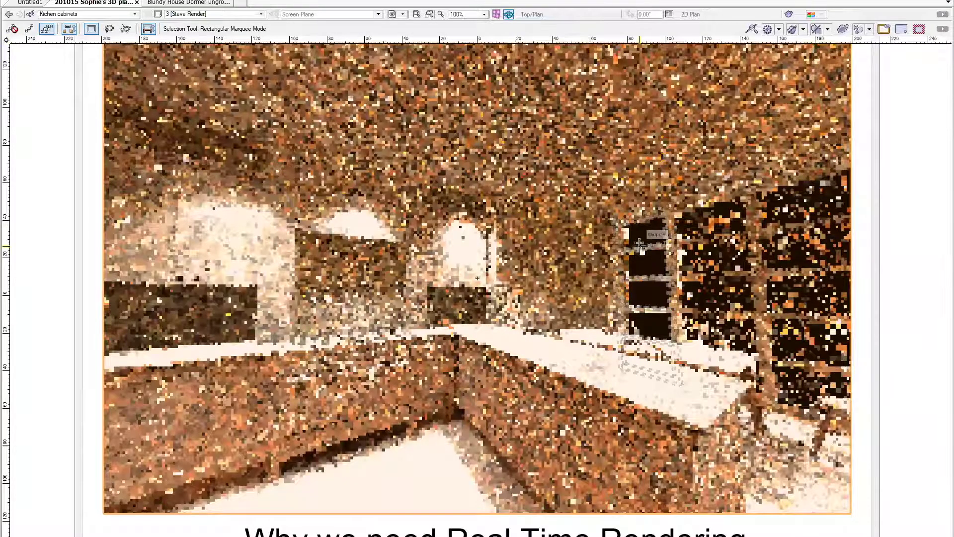
right_click(596, 237)
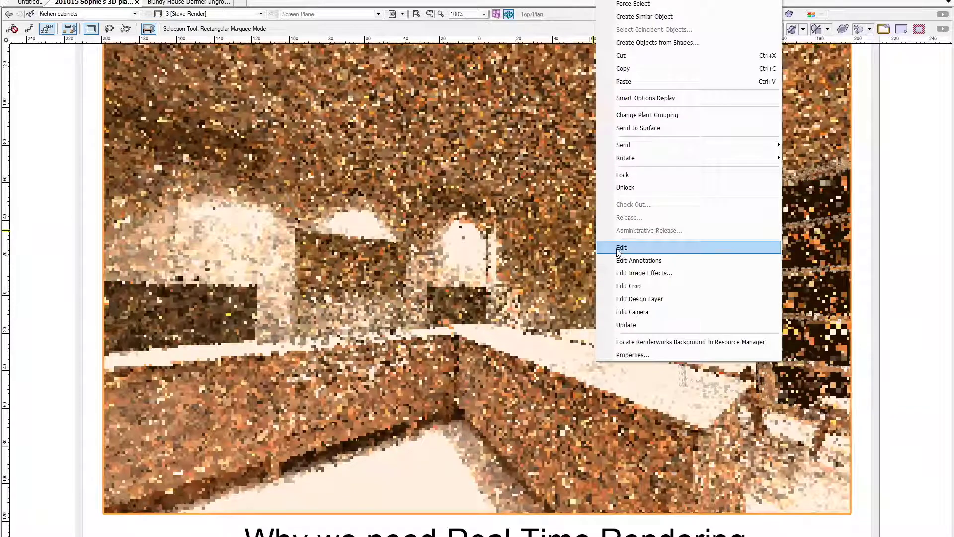
left_click(626, 325)
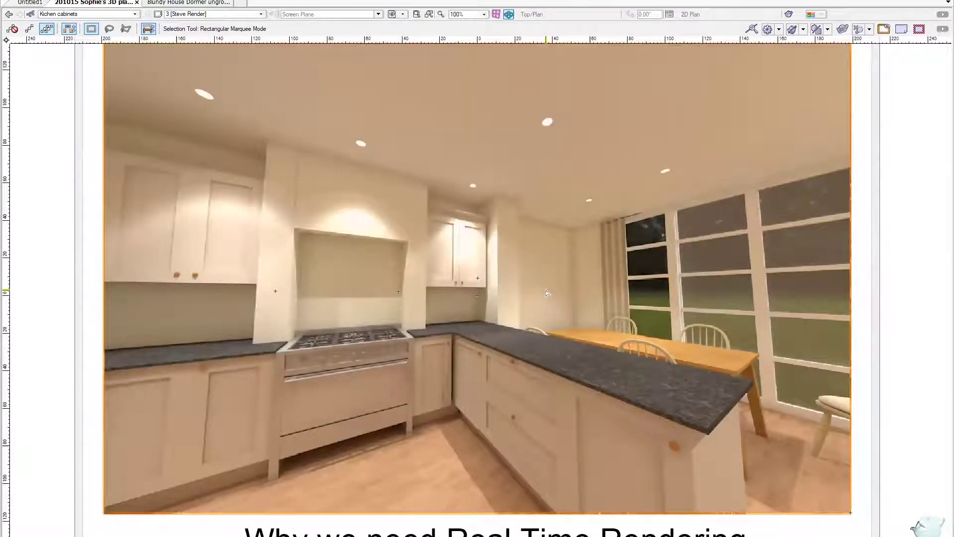
left_click(905, 172)
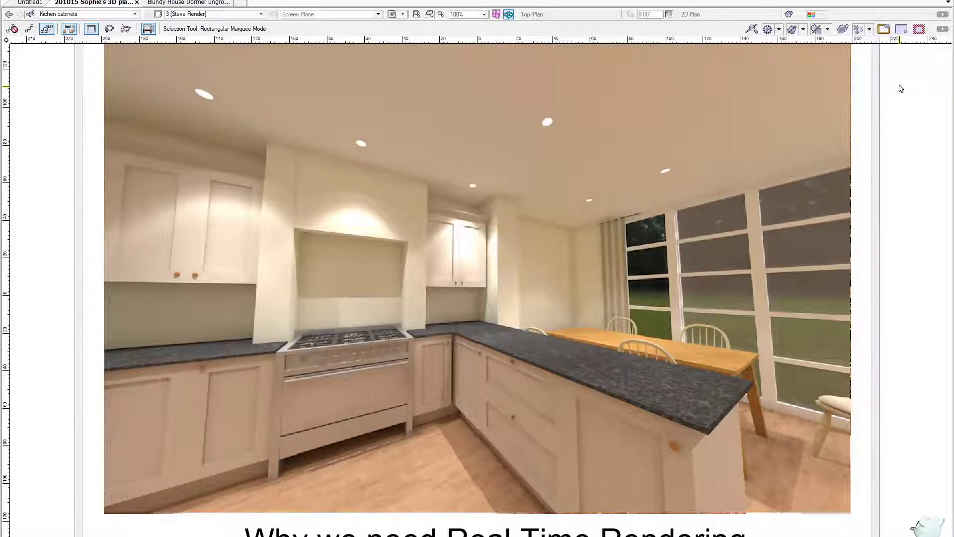
Return to the 3D kitchen model on Design Layer-1
left_click(251, 16)
left_click(245, 15)
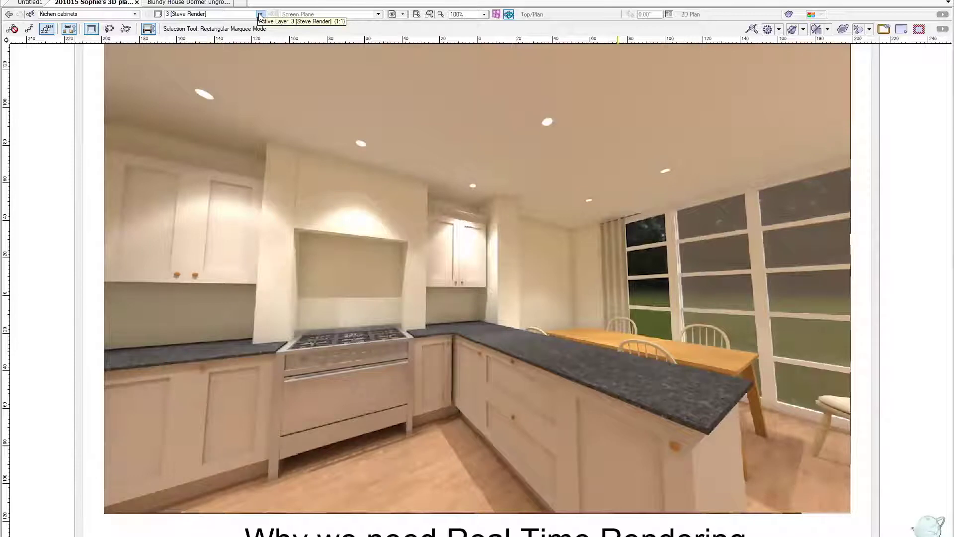
left_click(260, 15)
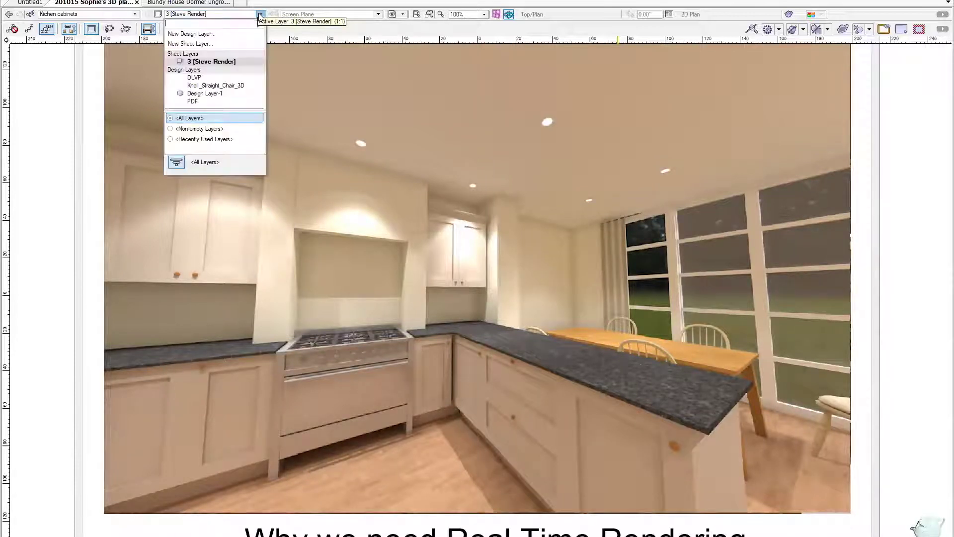
left_click(234, 95)
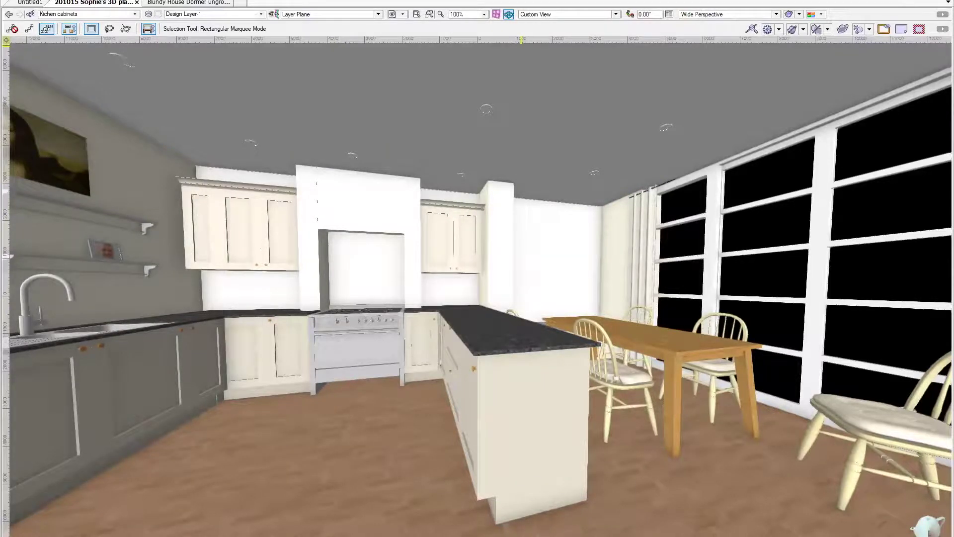
Tile the model window beside the browser on half the screen and start Enscape in a separate window with the Enscape Renderer Tool
key("super+Left")
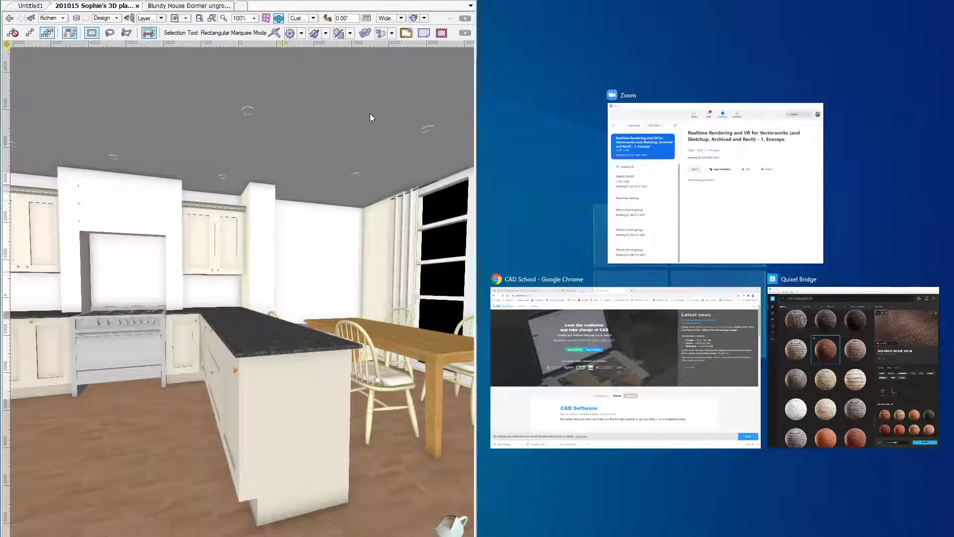
left_click(221, 265)
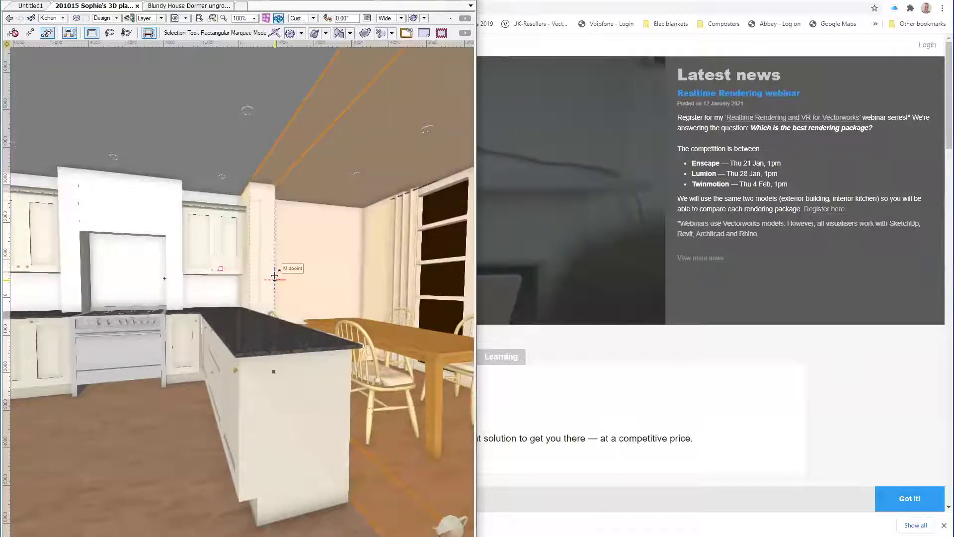
key("u")
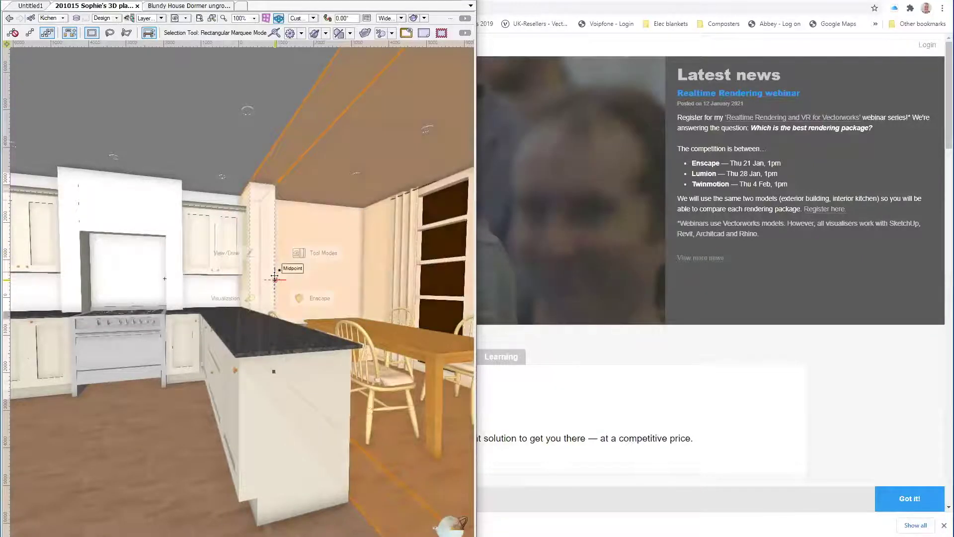
mouse_move(299, 297)
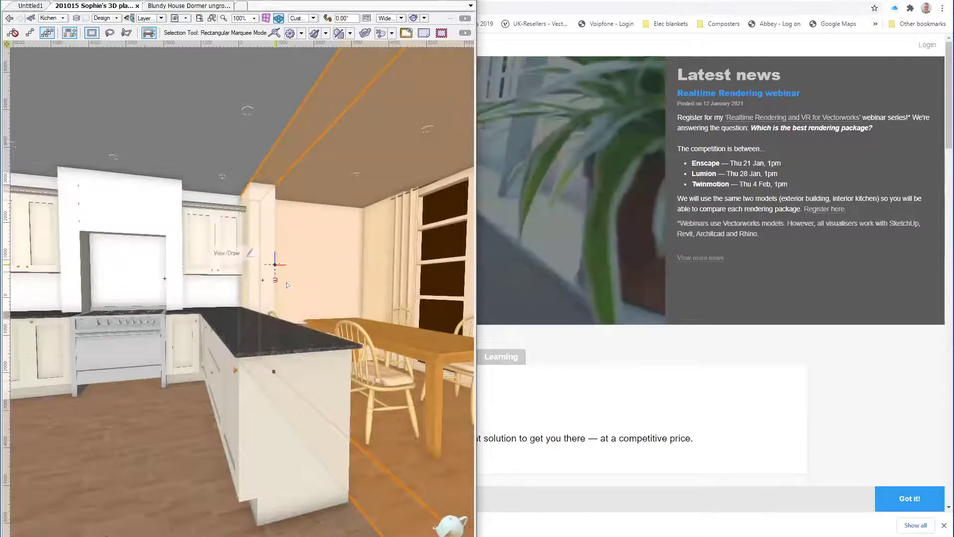
key("u")
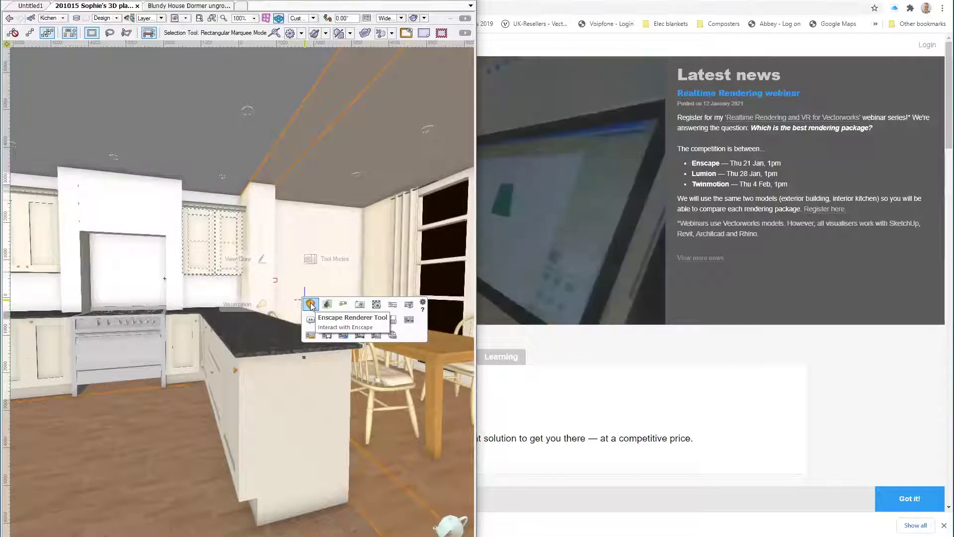
left_click(311, 304)
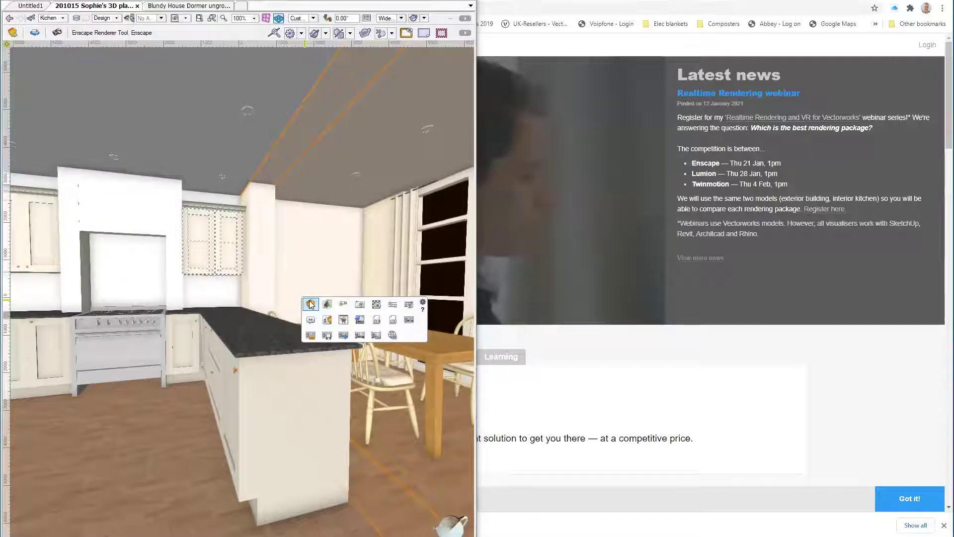
left_click(14, 33)
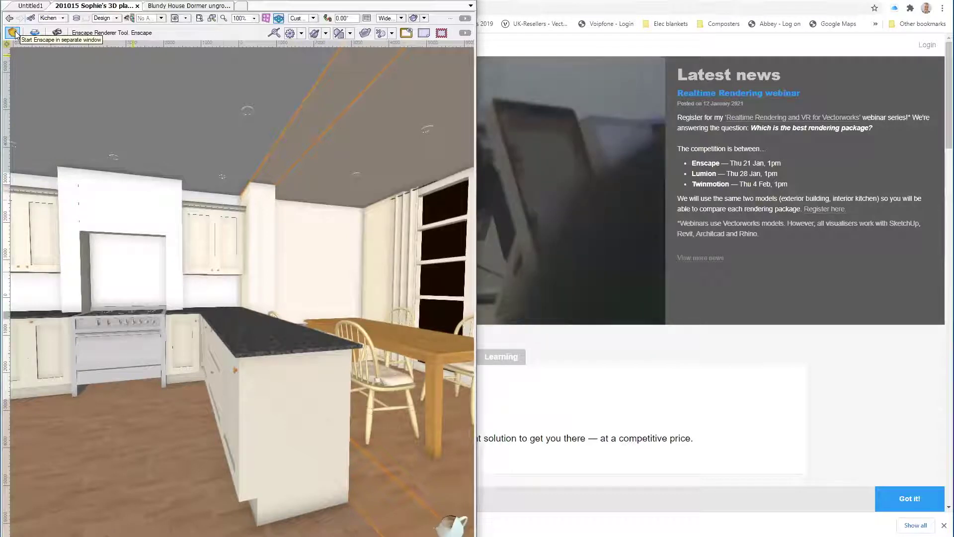
left_click(15, 34)
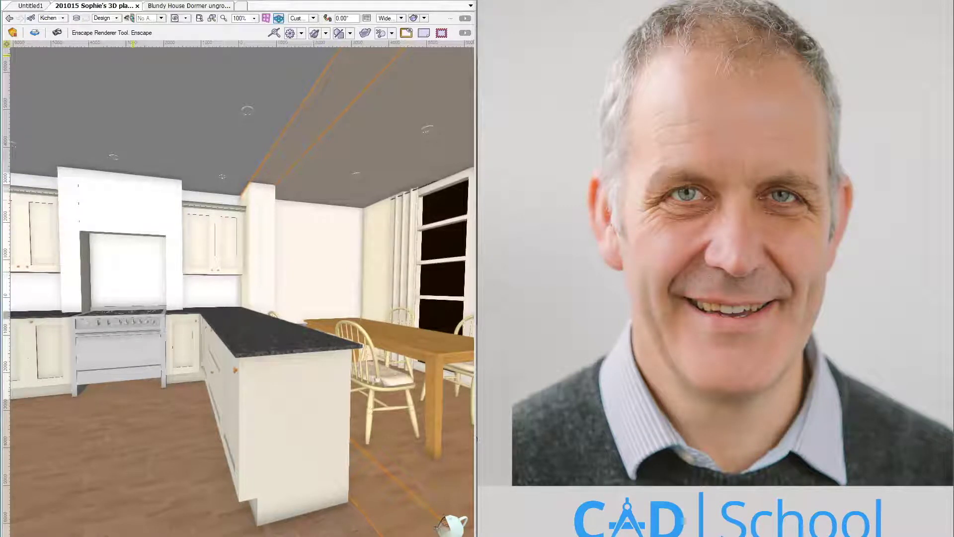
Synchronise the Enscape view with the model and walk through the kitchen from the range cooker round to the dining windows
key("ctrl+r")
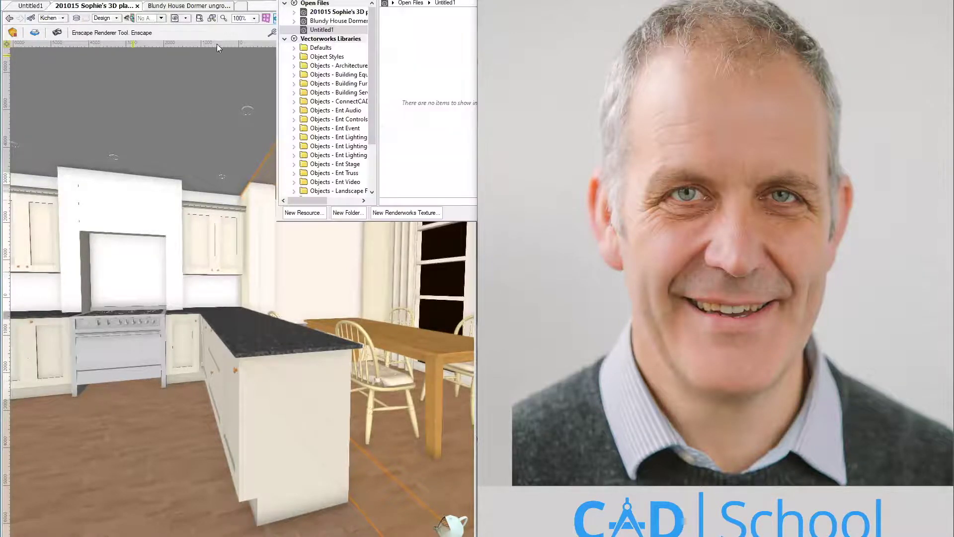
key("ctrl+r")
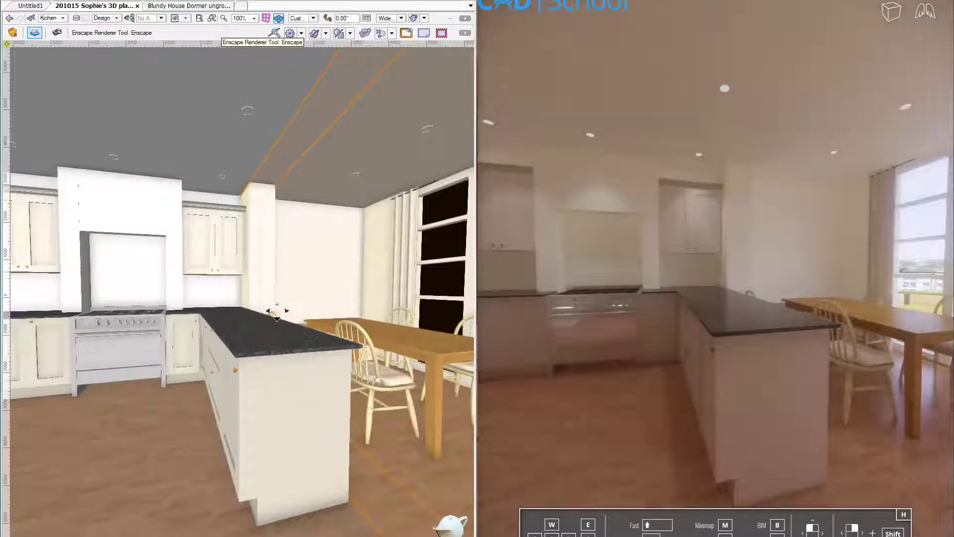
left_click_drag(270, 310, 326, 288)
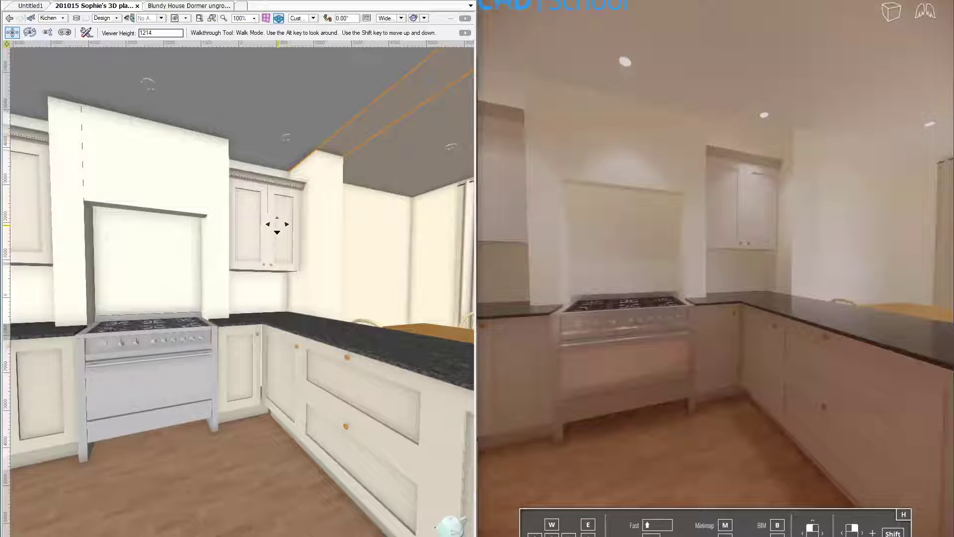
left_click_drag(218, 261, 185, 149)
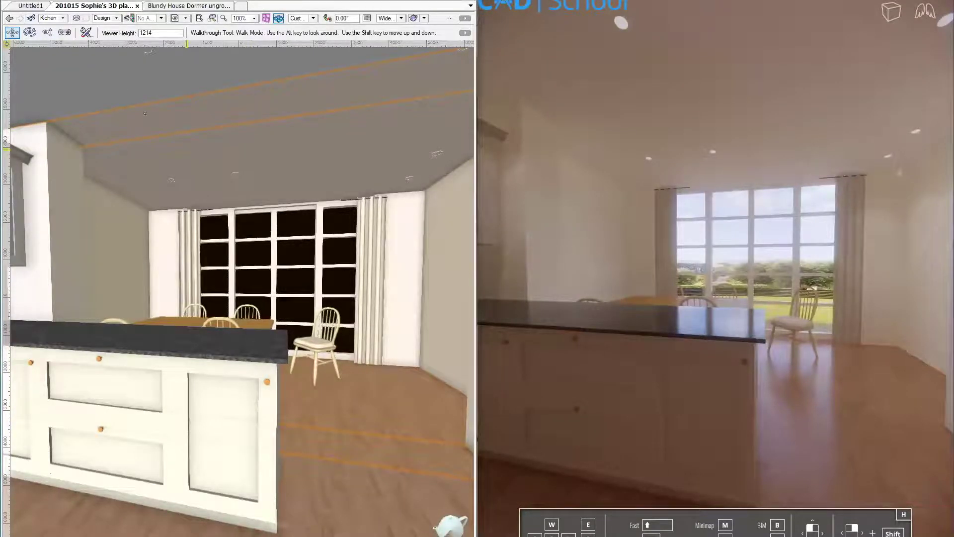
Draw a rectangle on the island worktop in Automatic plane mode, pull it up into a tall box, and delete the box
key("3")
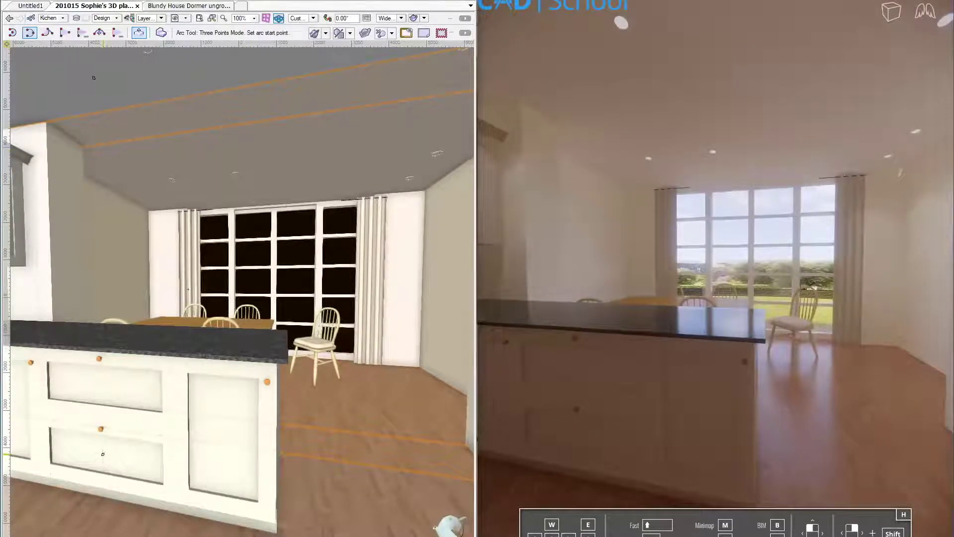
key("4")
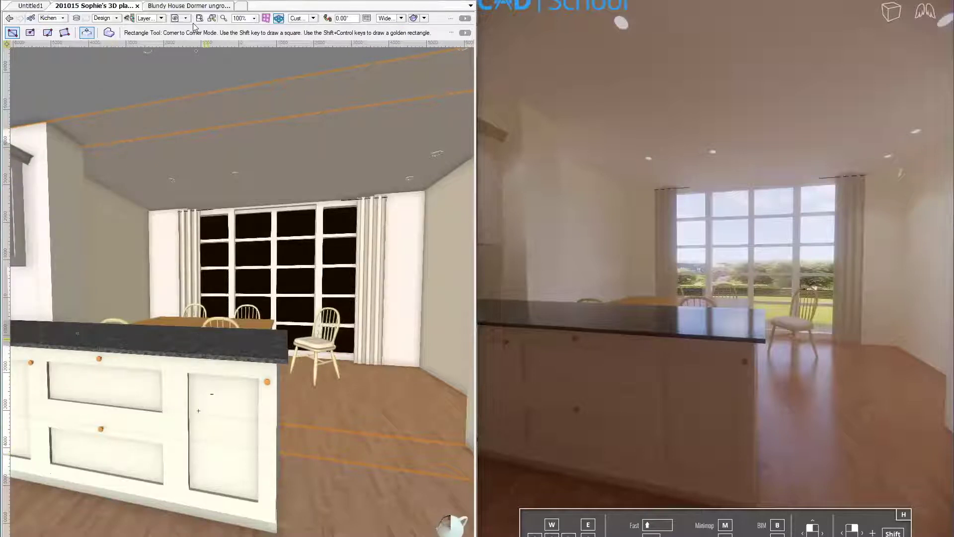
left_click(161, 19)
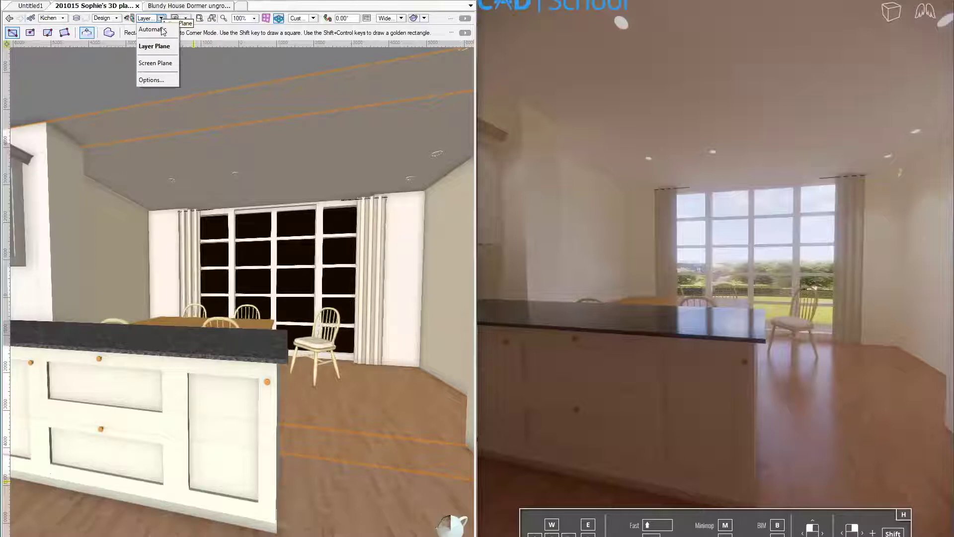
key("Return")
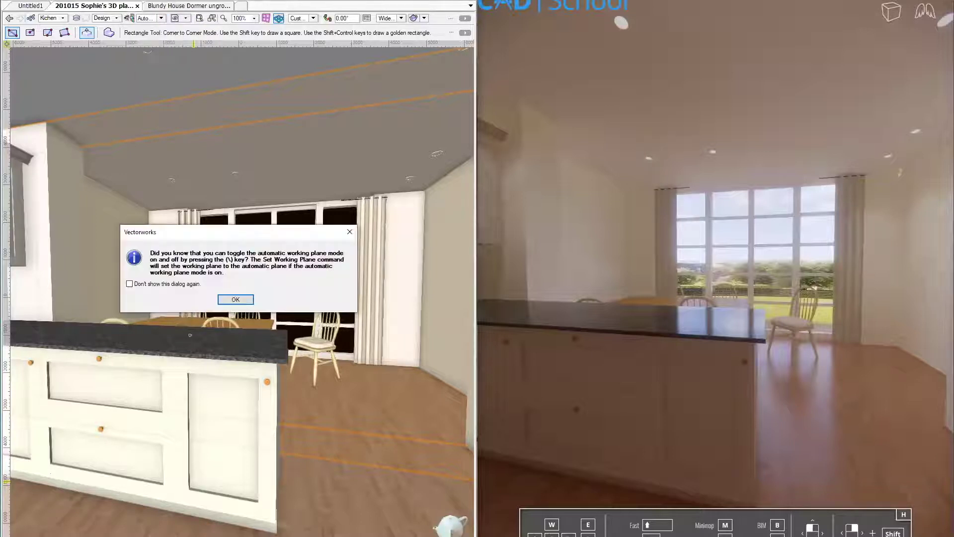
key("Return")
left_click(218, 344)
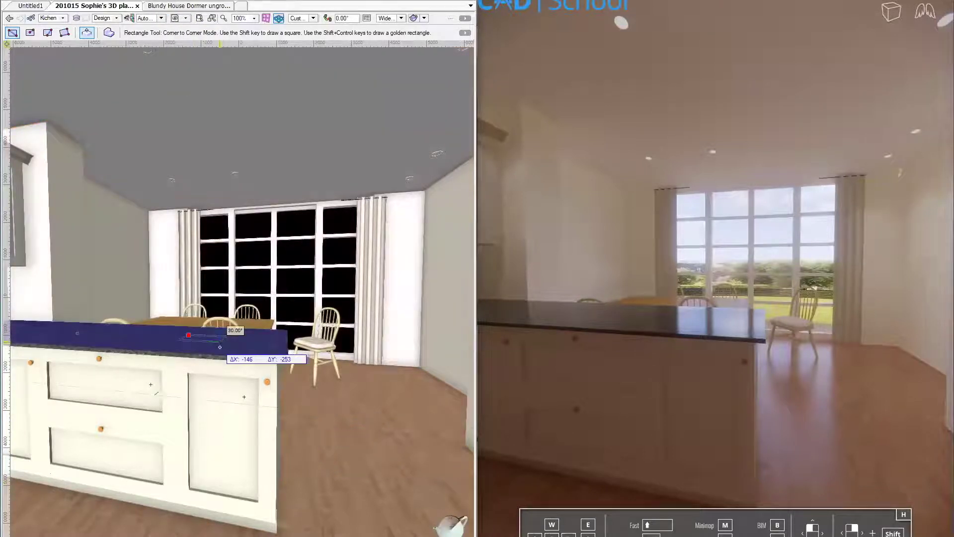
left_click(211, 342)
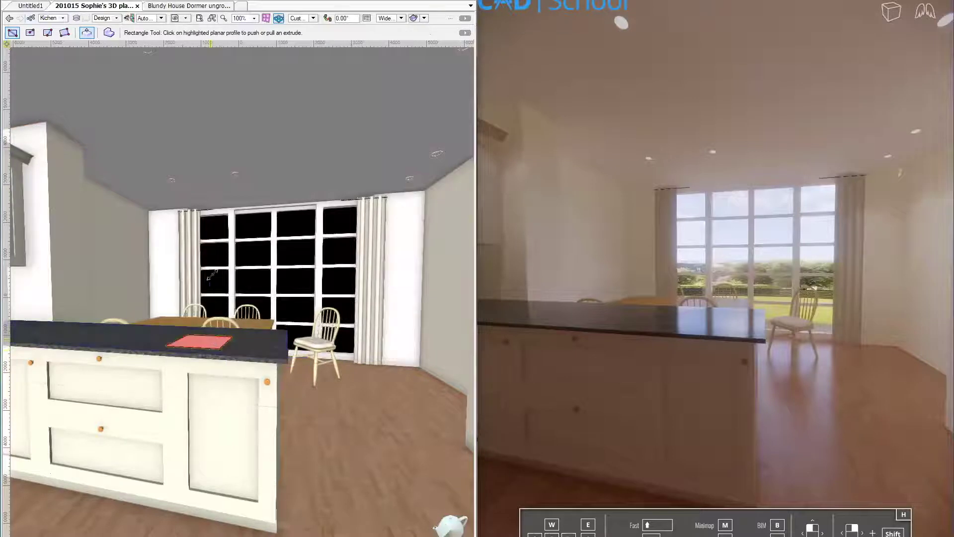
left_click(215, 279)
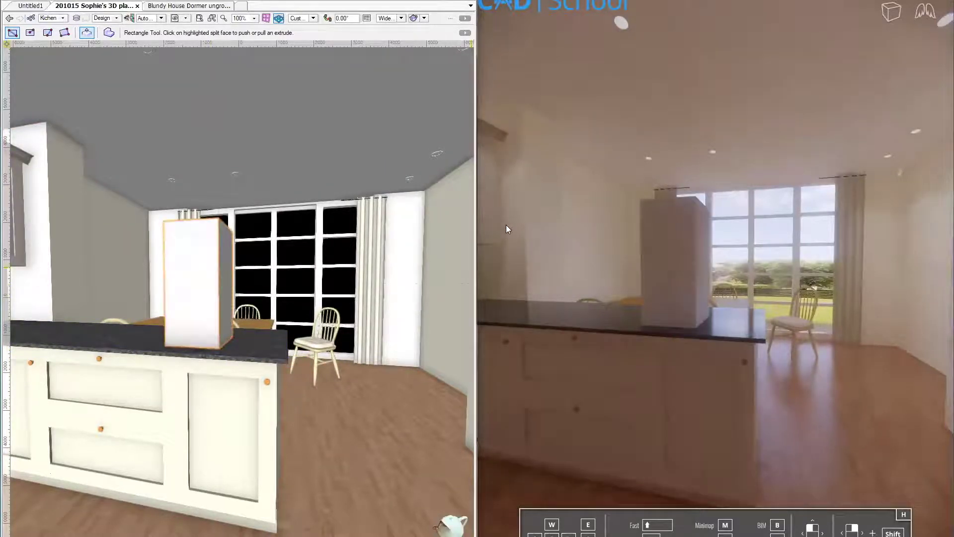
key("Delete")
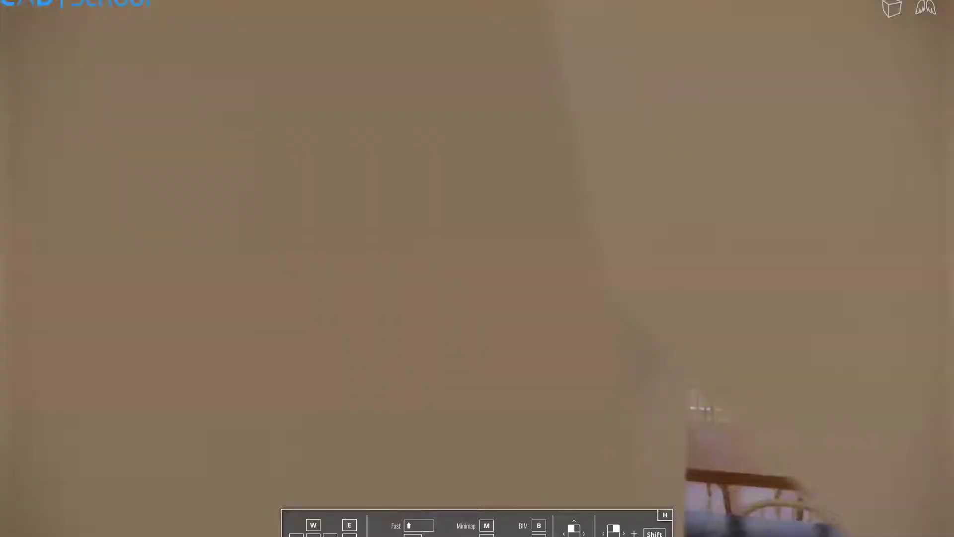
Move around the island in the enlarged Enscape window and examine the worktop reflections and the view through the dining windows
key("q")
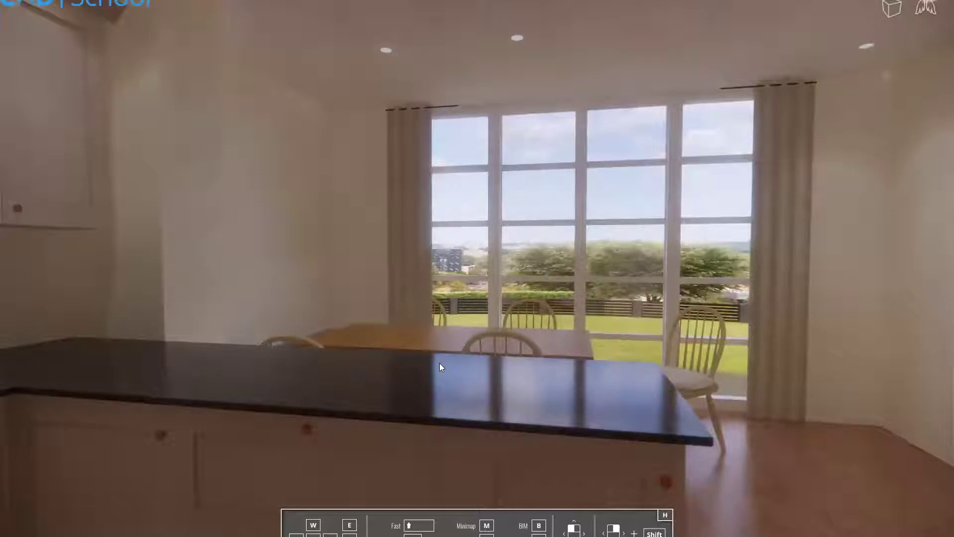
key("w")
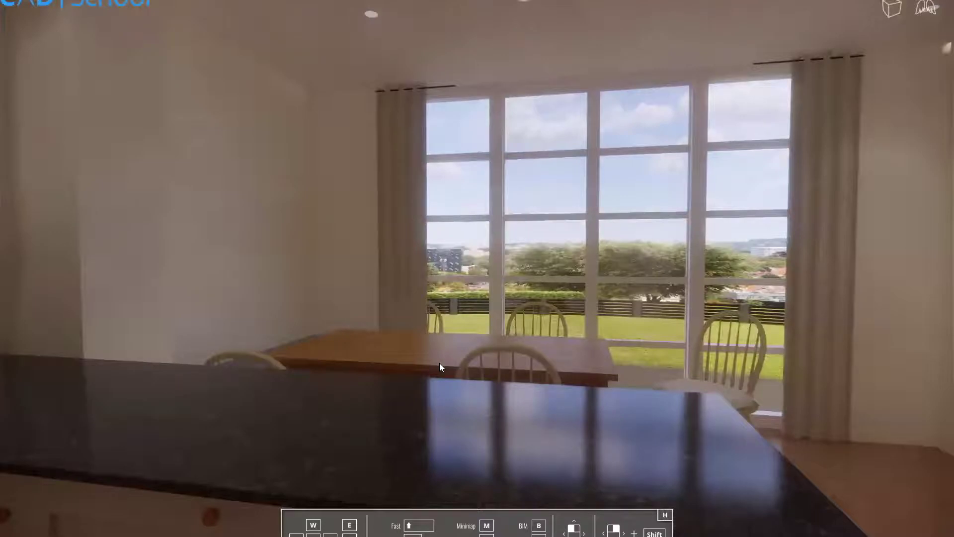
key("s")
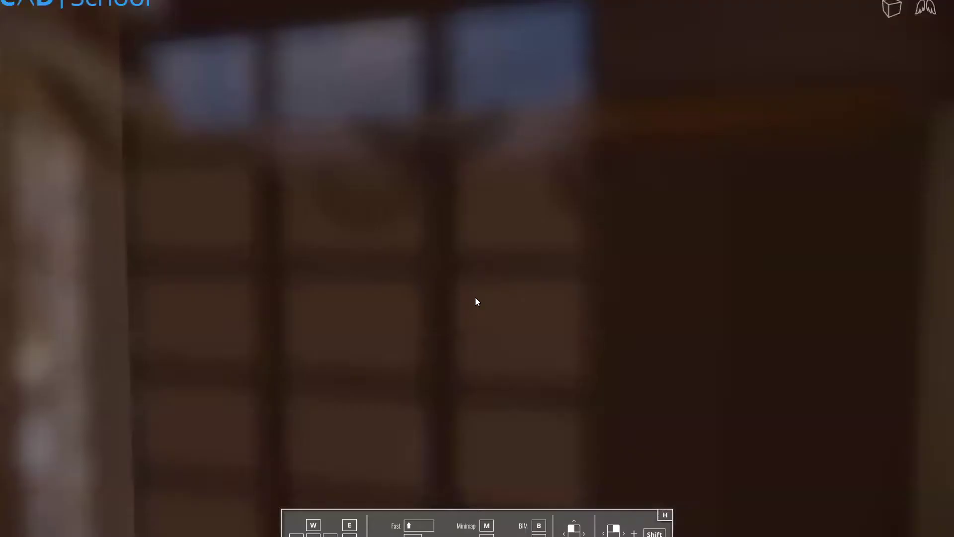
key("w")
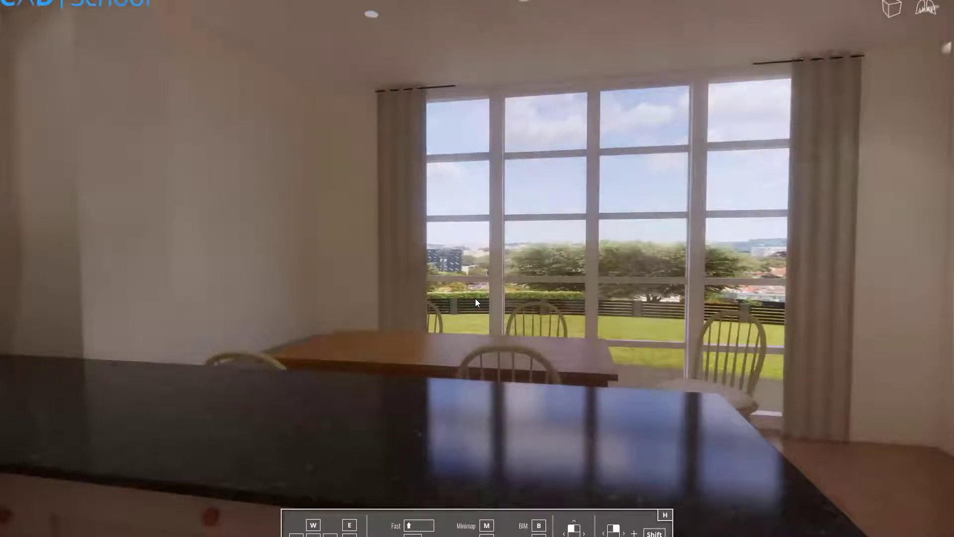
Back away from the island and turn towards the tall cabinet to examine the worktop reflections and dining windows
key("s")
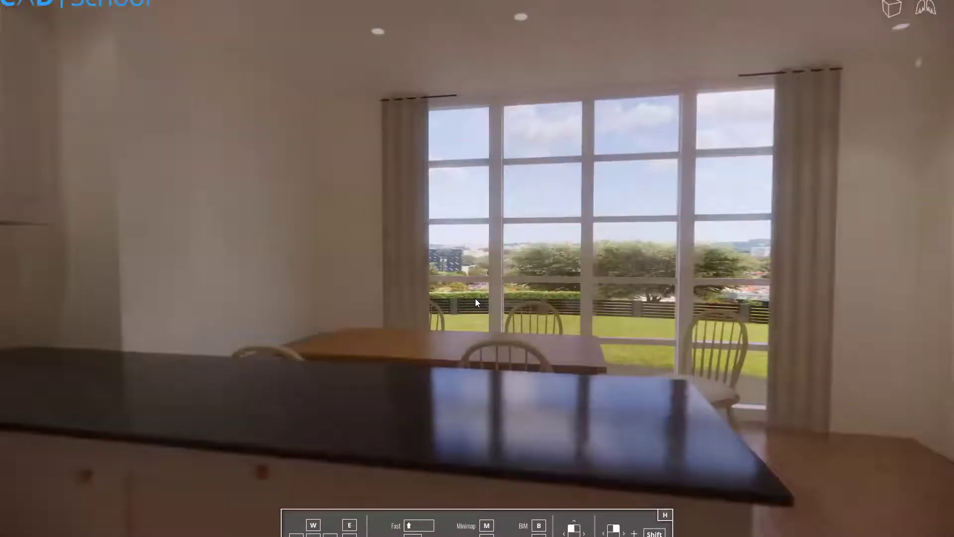
key("w")
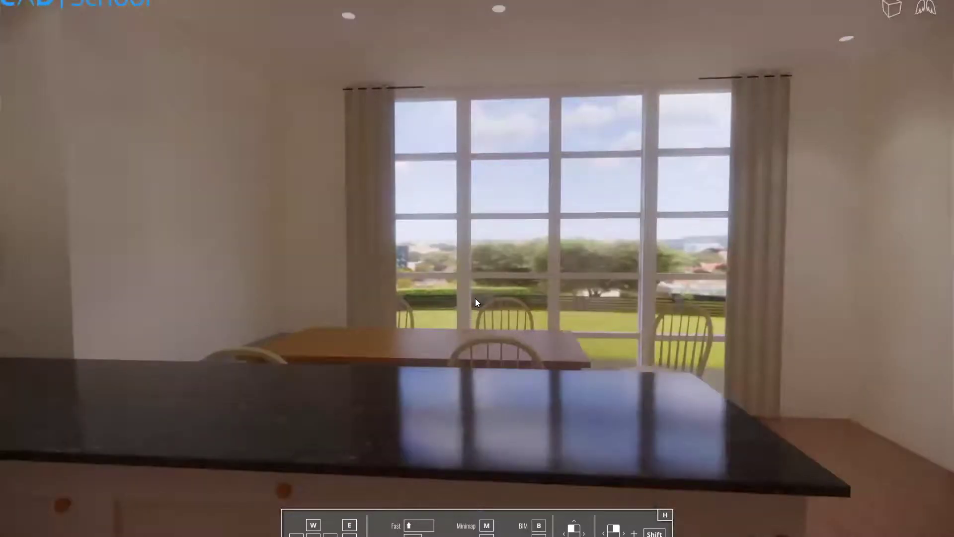
key("Right")
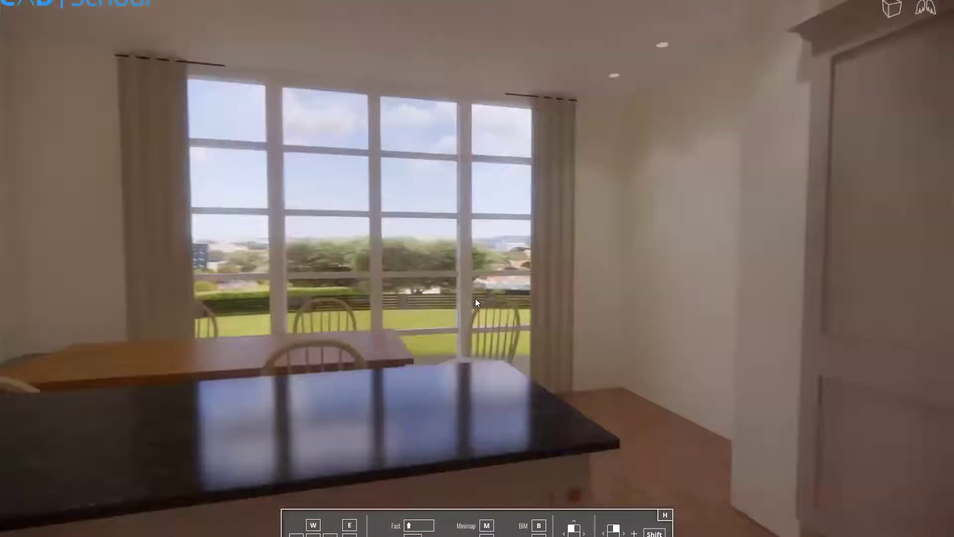
key("s")
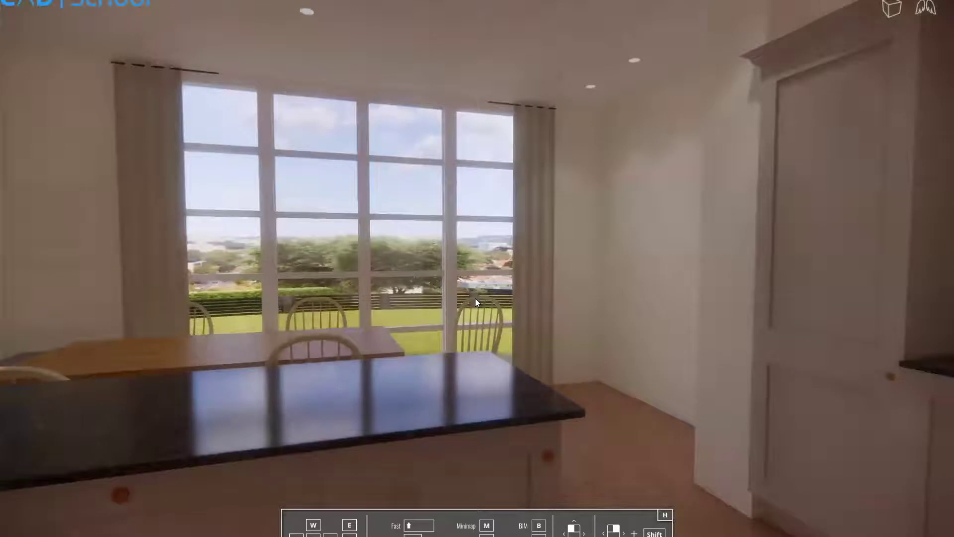
key("s")
key("s")
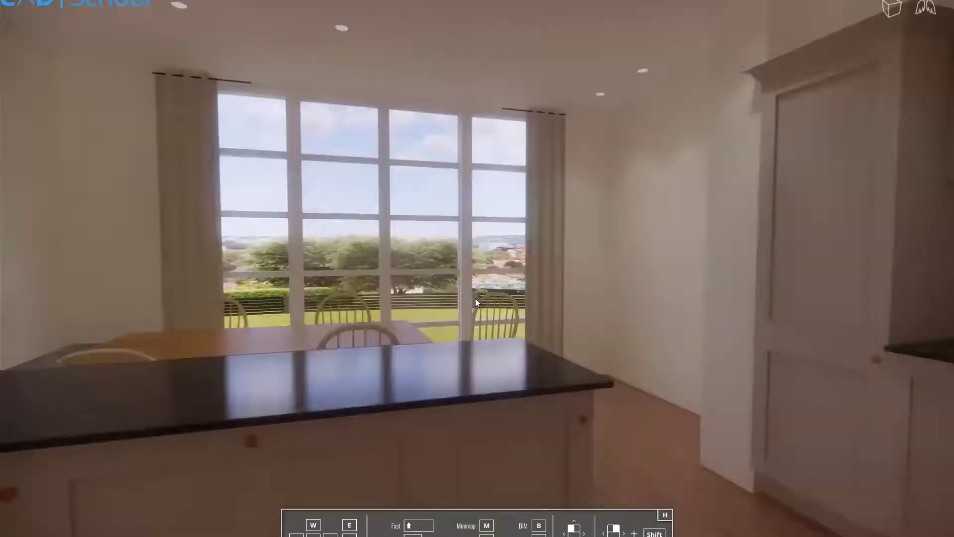
Turn the Enscape view past the range cooker to examine the sink wall with its shelves and painting
key("Left")
key("Left")
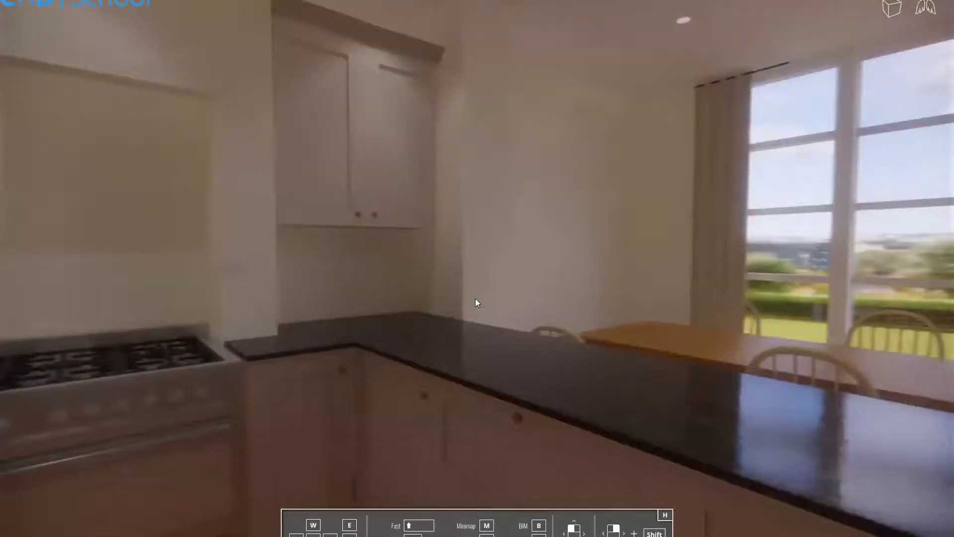
key("Left")
key("Left")
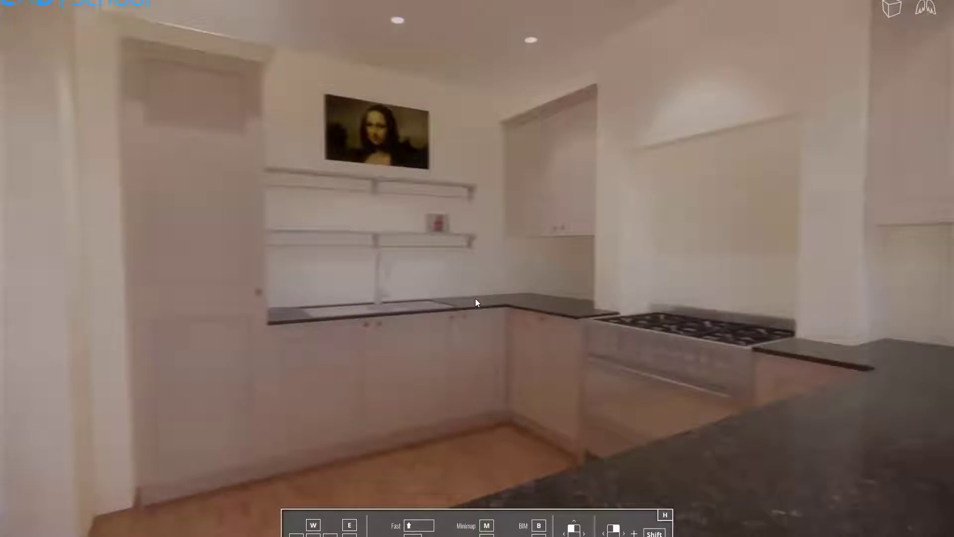
key("Left")
key("s")
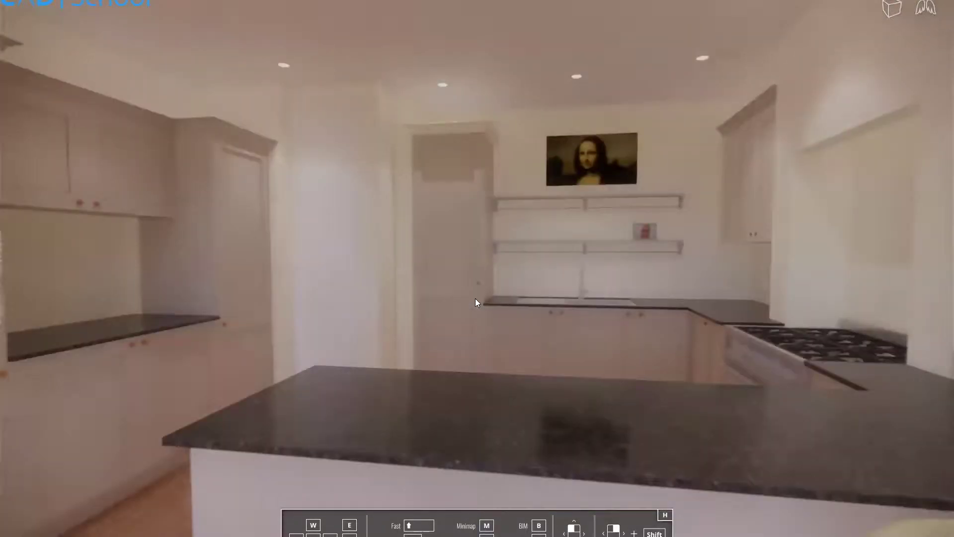
Retreat into the dining area and circle sideways to view the whole kitchen across the island and dining chairs
key("s")
key("s")
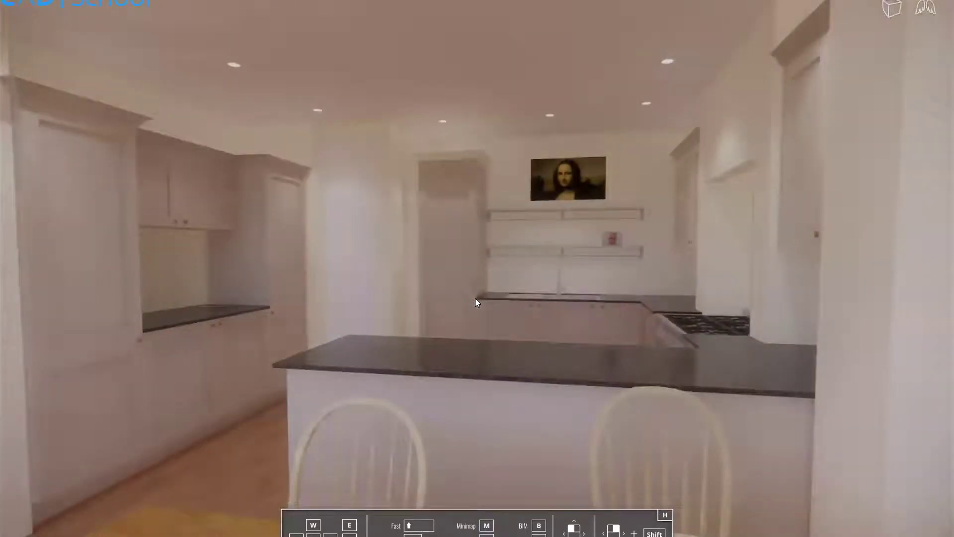
key("s")
key("Right")
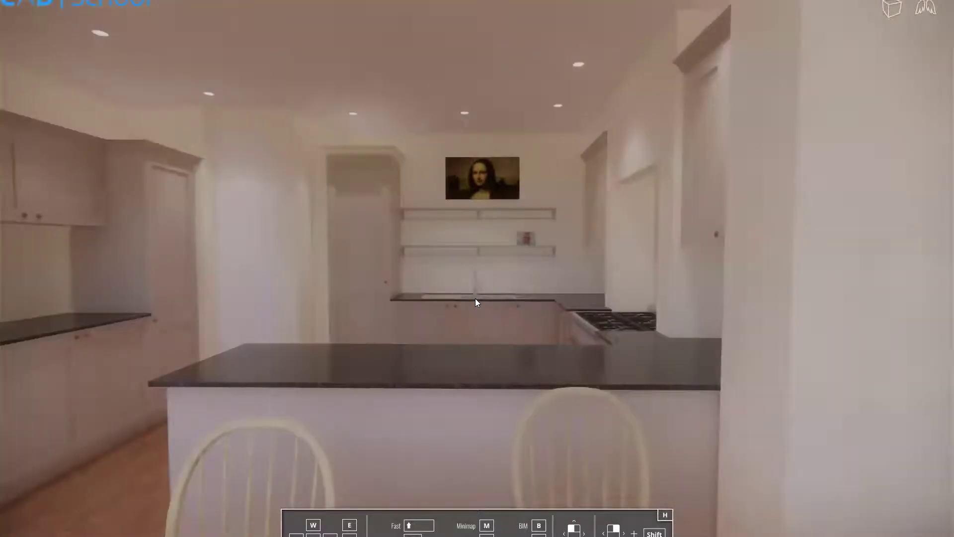
key("a")
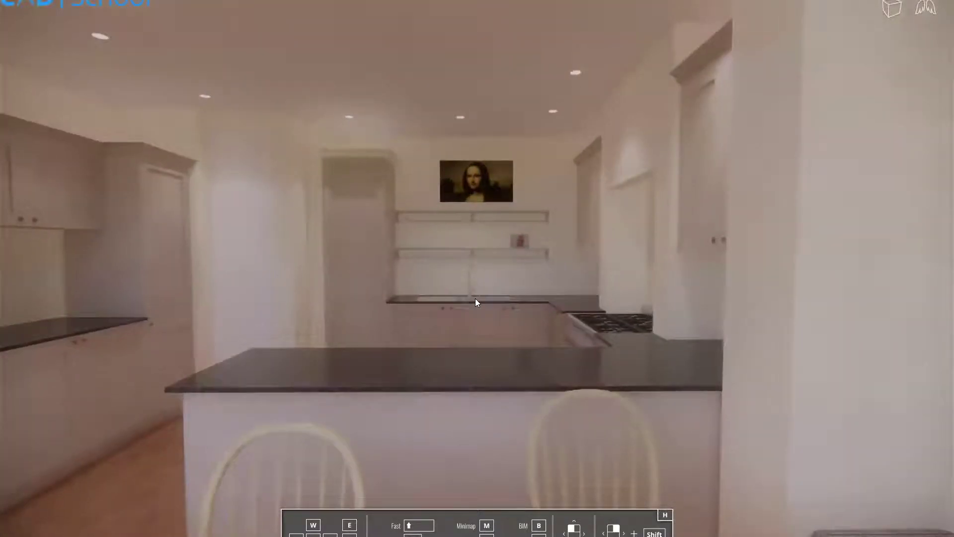
key("a")
key("a")
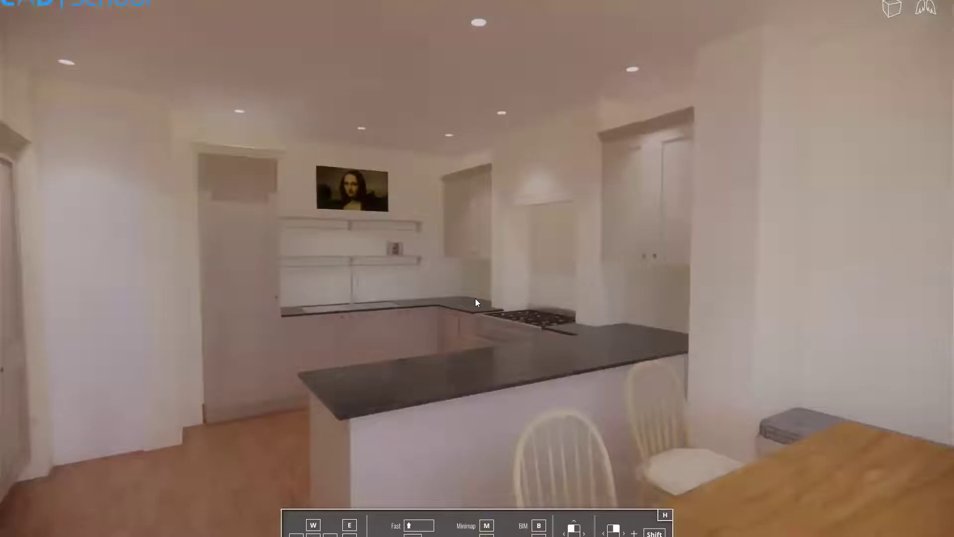
key("a")
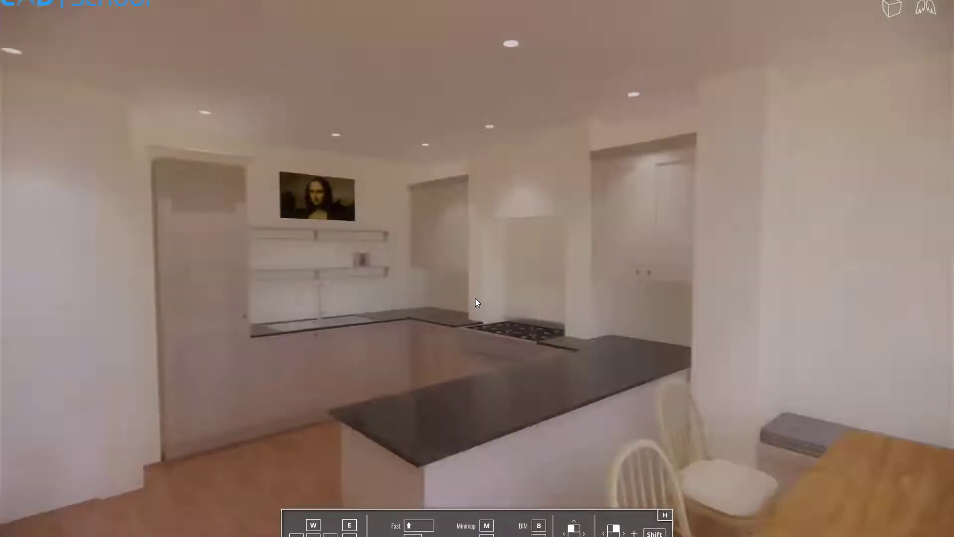
key("a")
Walk back into the kitchen facing the range cooker and turn round to view the island and dining windows
key("w")
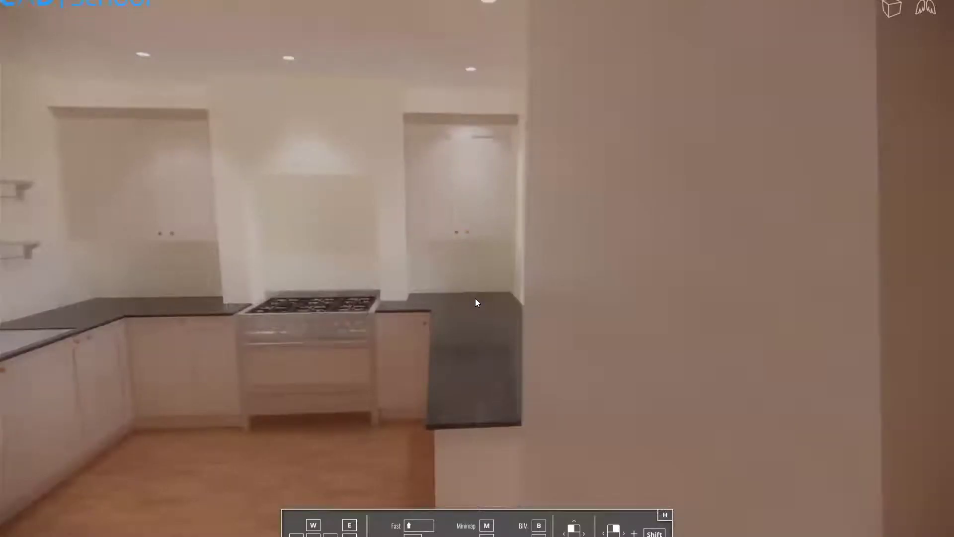
key("w")
key("Right")
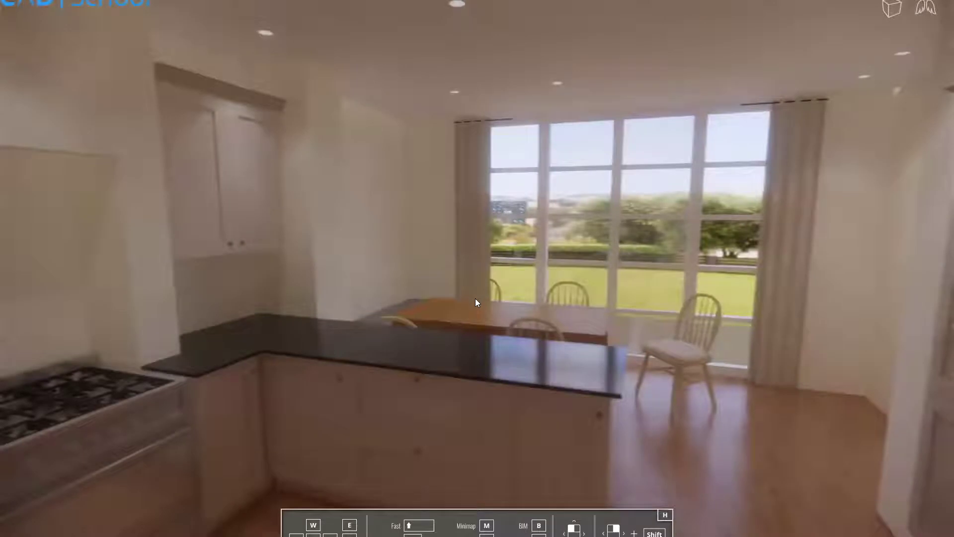
key("Right")
key("d")
key("d")
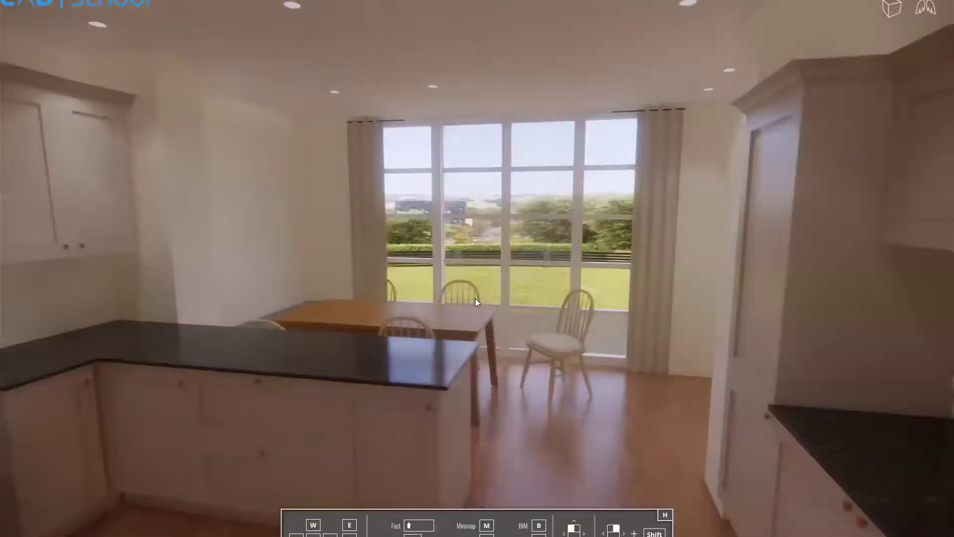
Move closer to the gap beside the island and examine the daylight falling on the floor and dining chair
key("a")
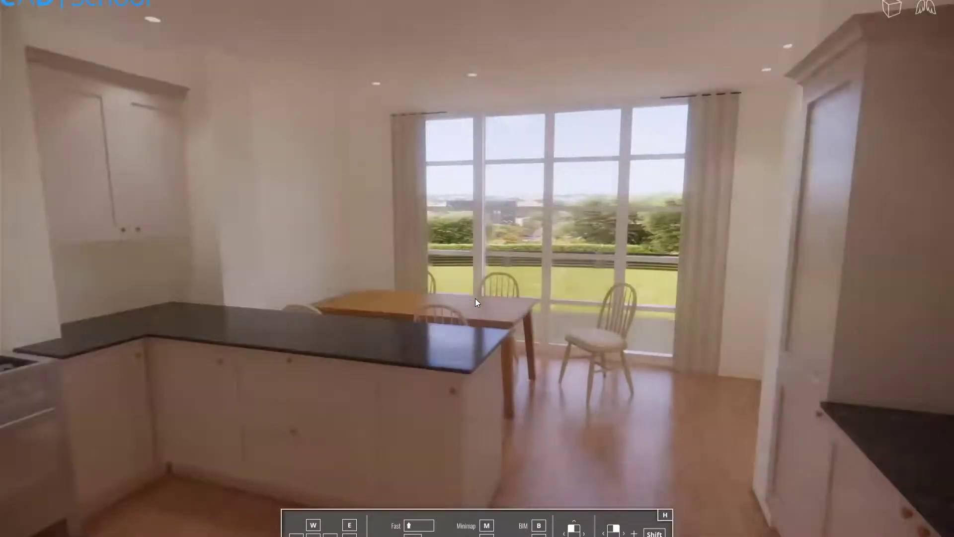
key("a")
key("w")
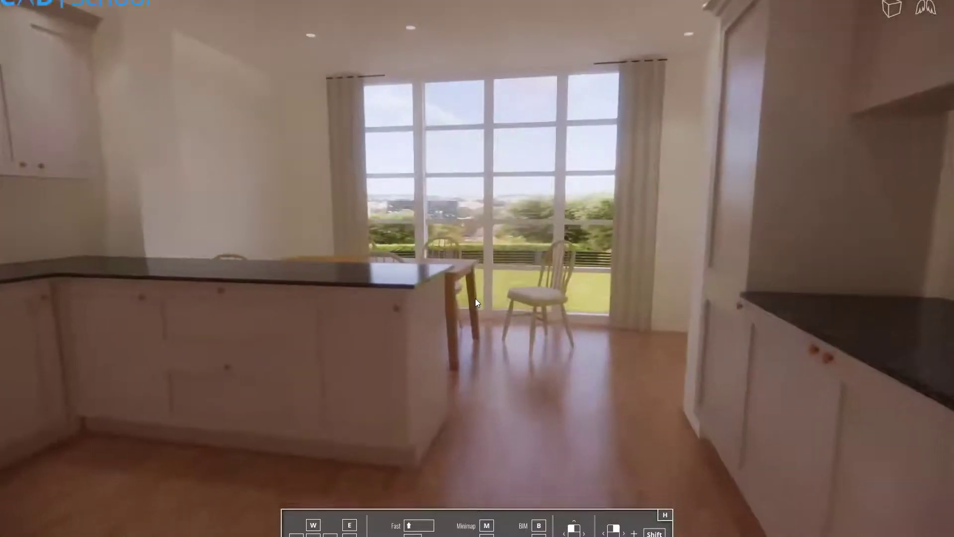
key("a")
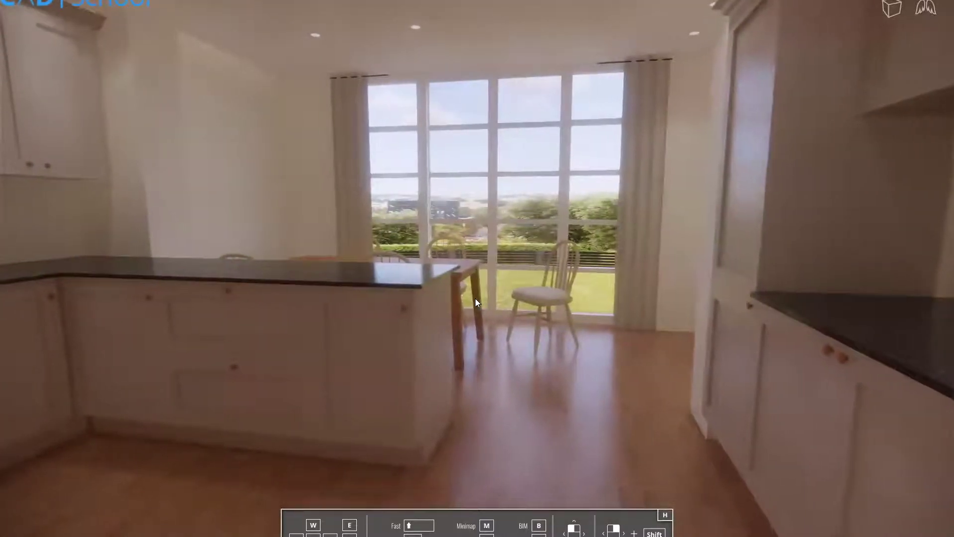
key("a")
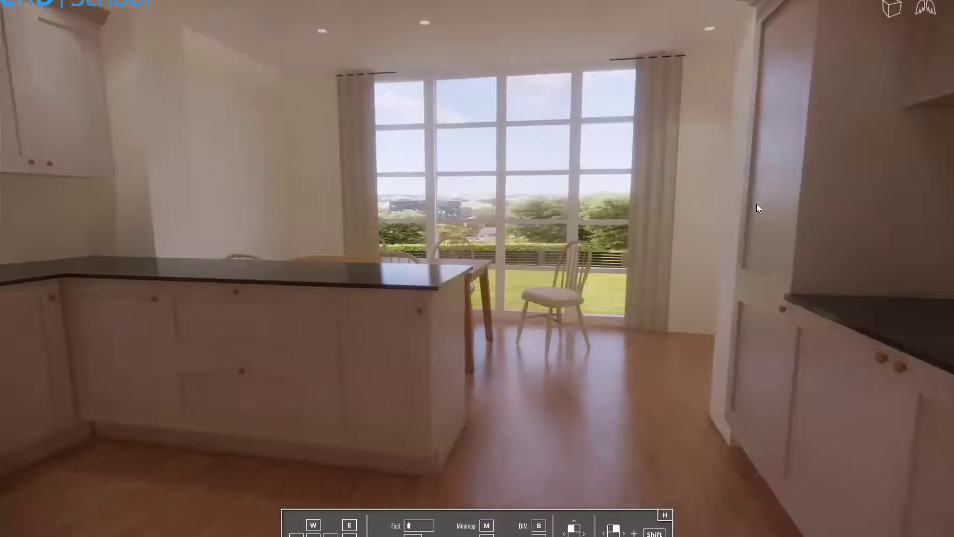
Lower the viewpoint close to the floor and examine the window reflections in the wooden flooring
key("q")
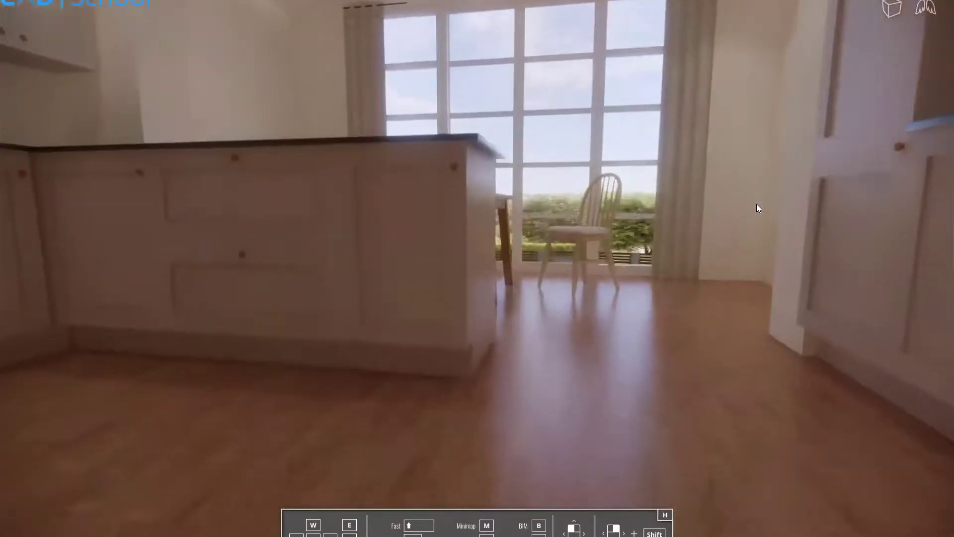
key("q")
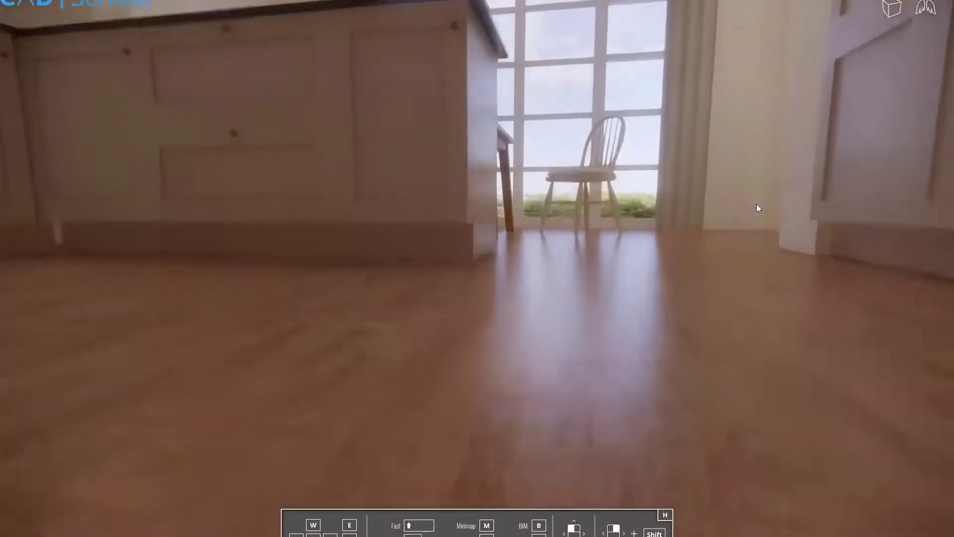
key("q")
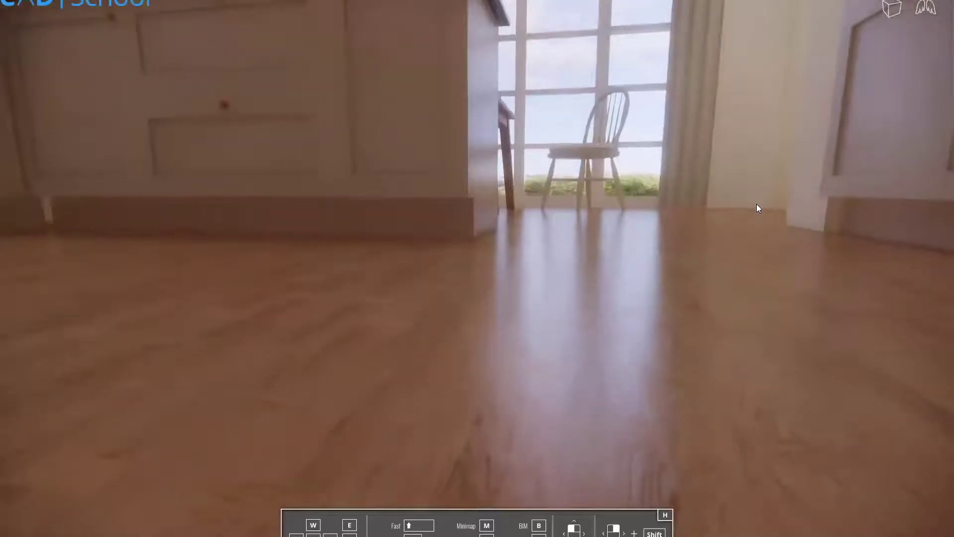
key("w")
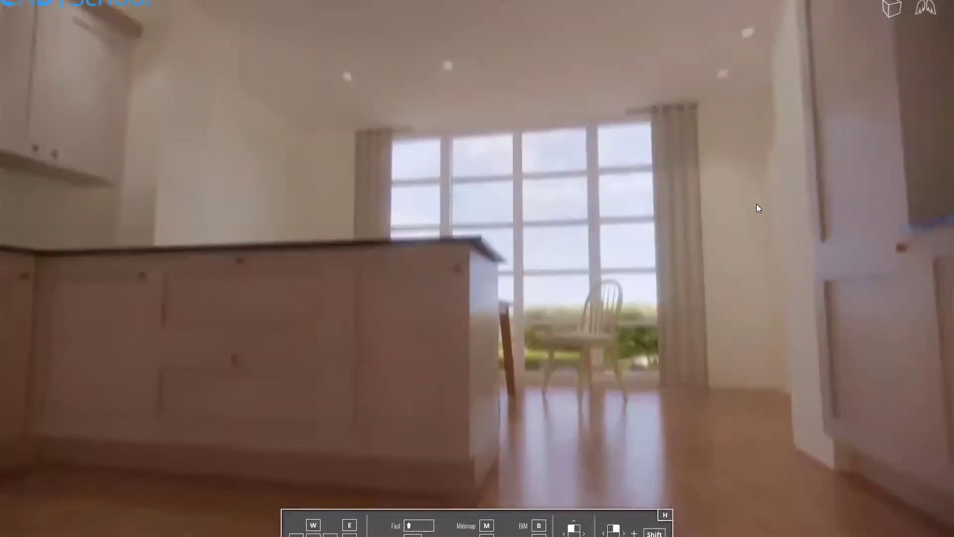
key("q")
key("w")
key("s")
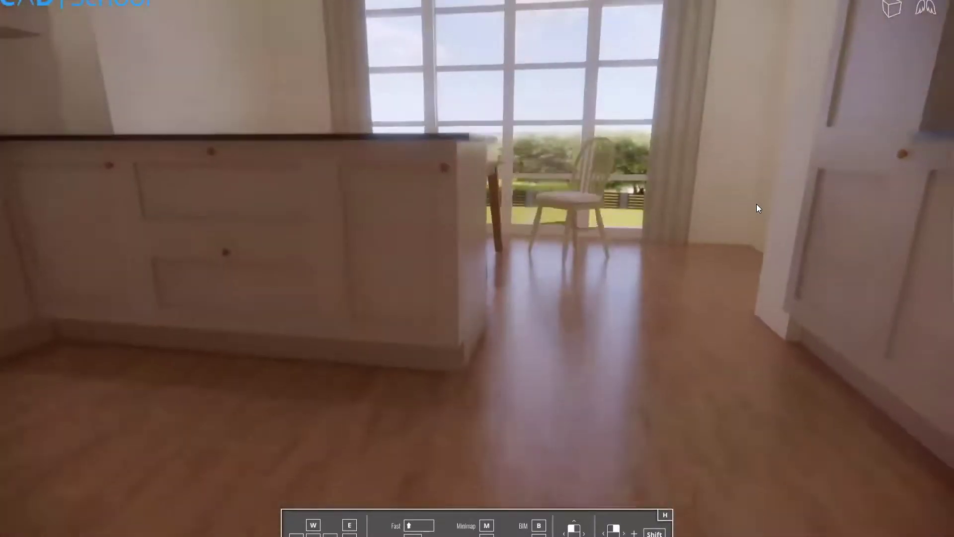
Raise the viewpoint back above the worktop and view the island front with the dining windows behind it
key("e")
key("w")
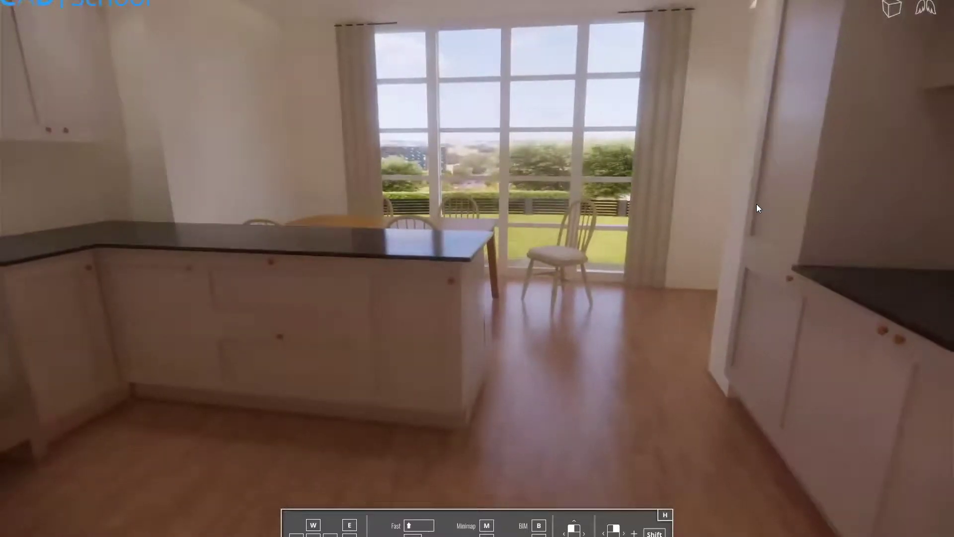
key("w")
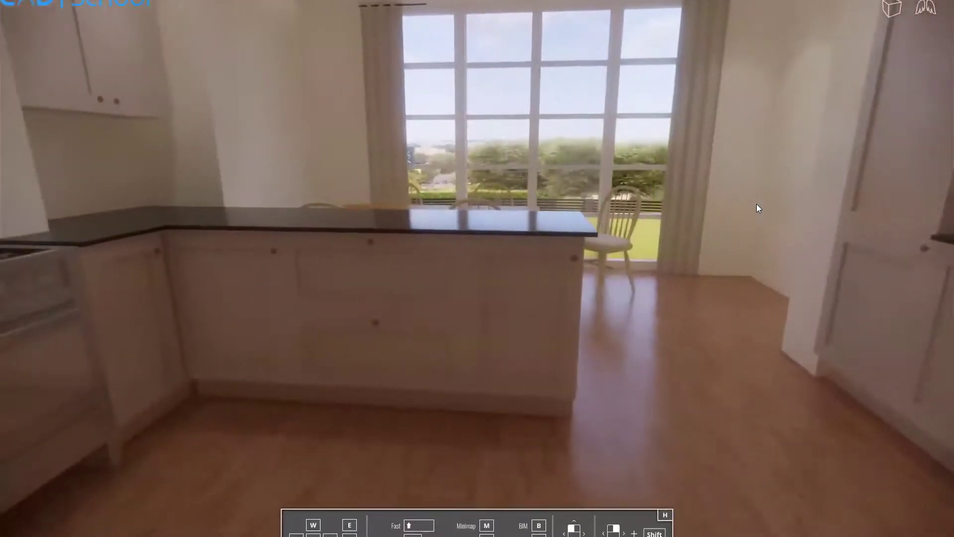
key("d")
key("a")
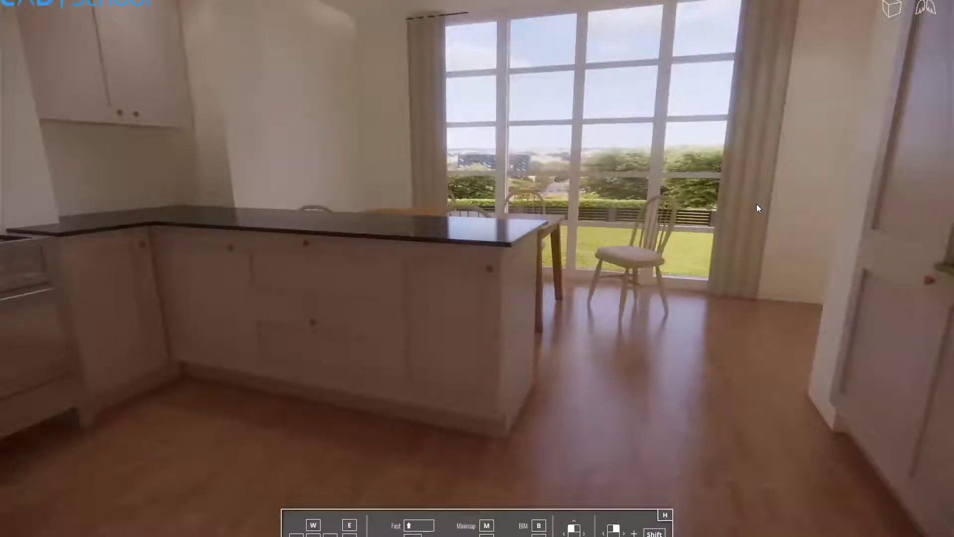
key("a")
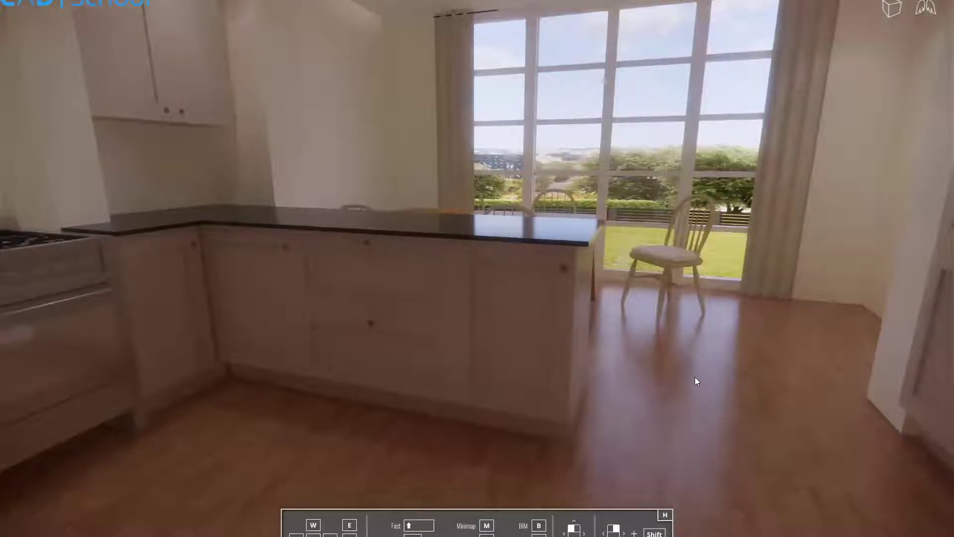
Move around the island's end and turn the view to take in the range cooker and dining table
key("w")
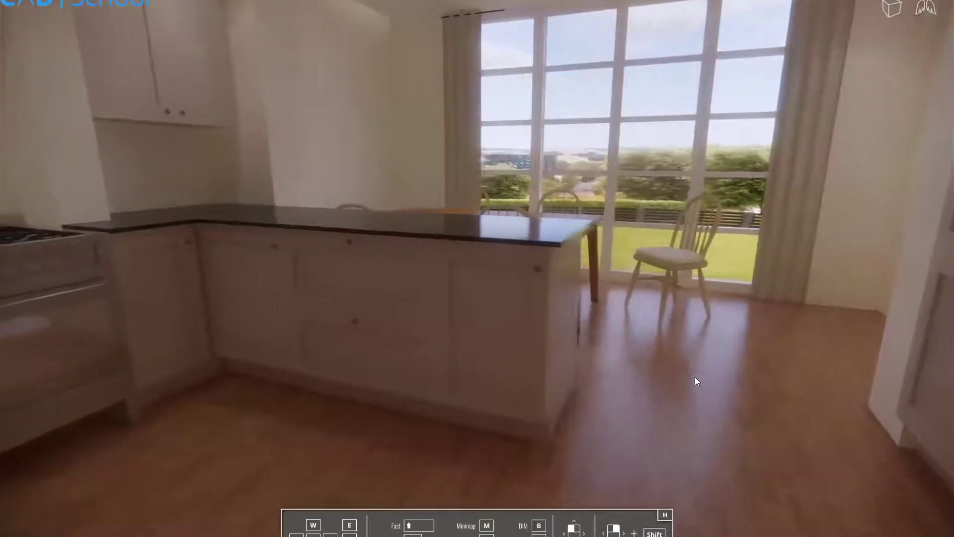
key("w")
key("a")
key("s")
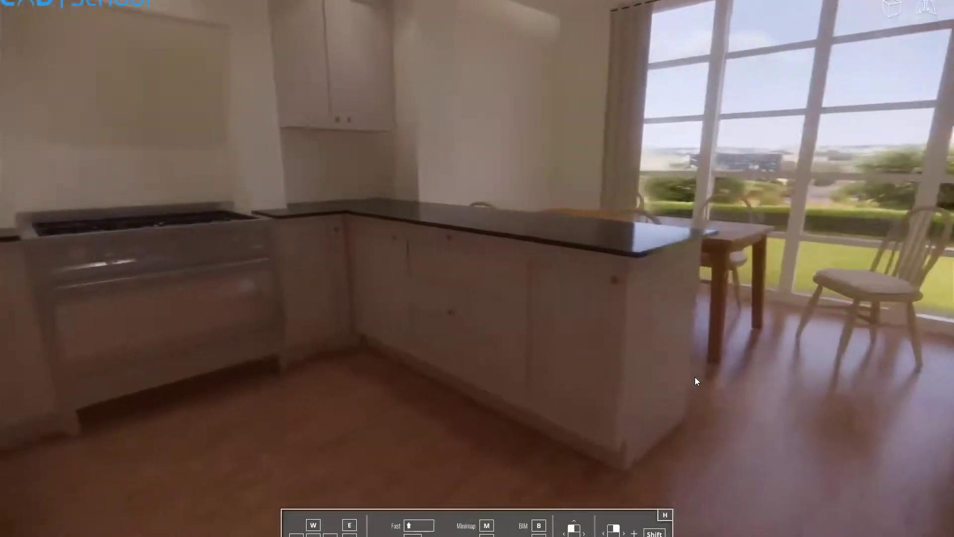
Frame the range cooker, island end and dining table in one view and hide the navigation controls overlay
key("a")
key("d")
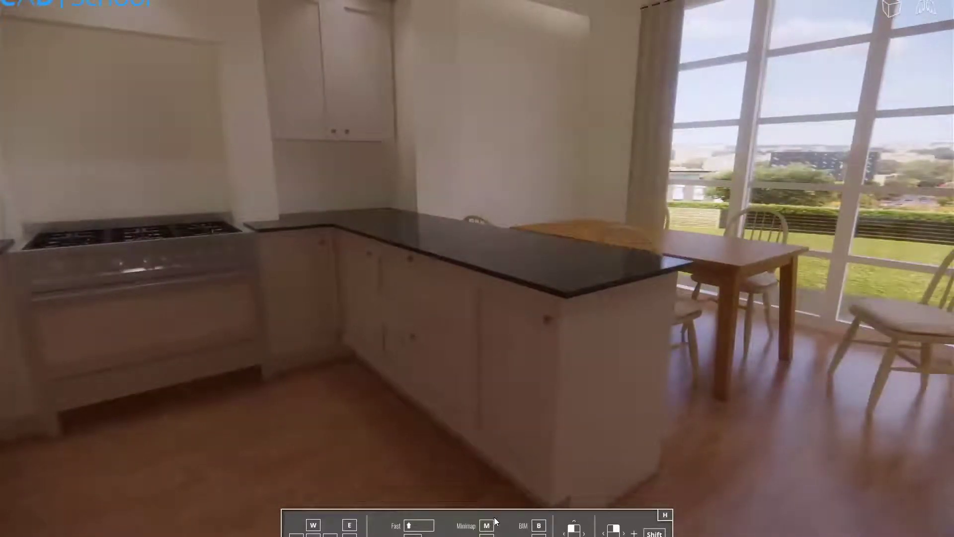
left_click(658, 515)
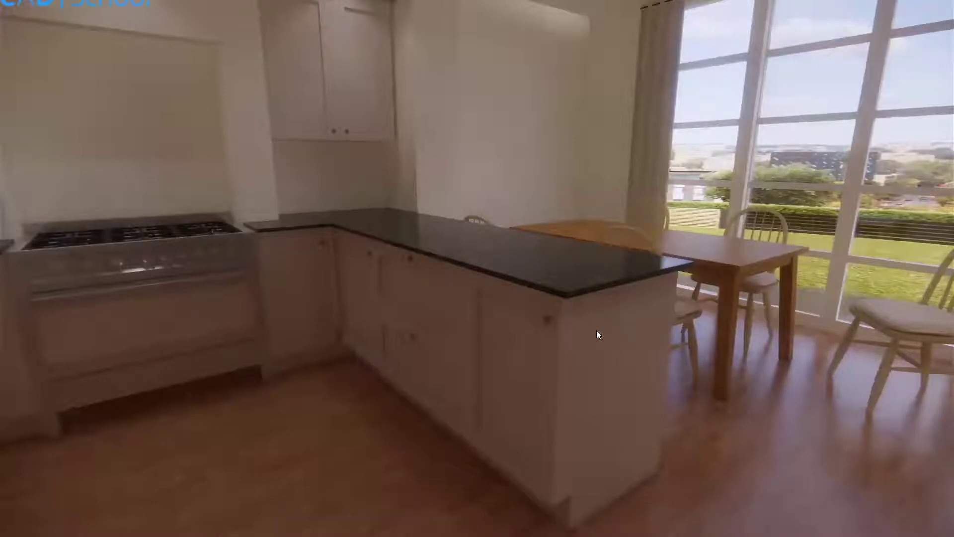
left_click_drag(596, 330, 589, 206)
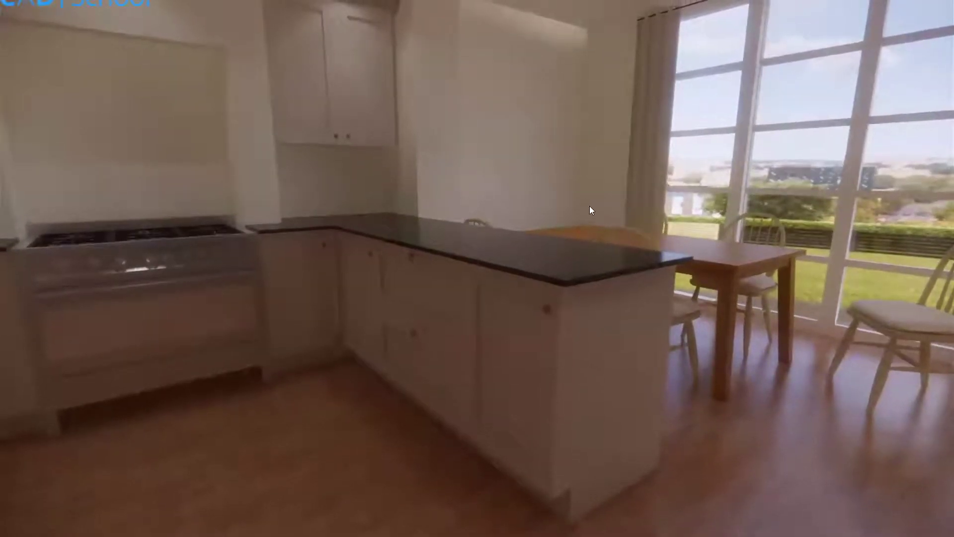
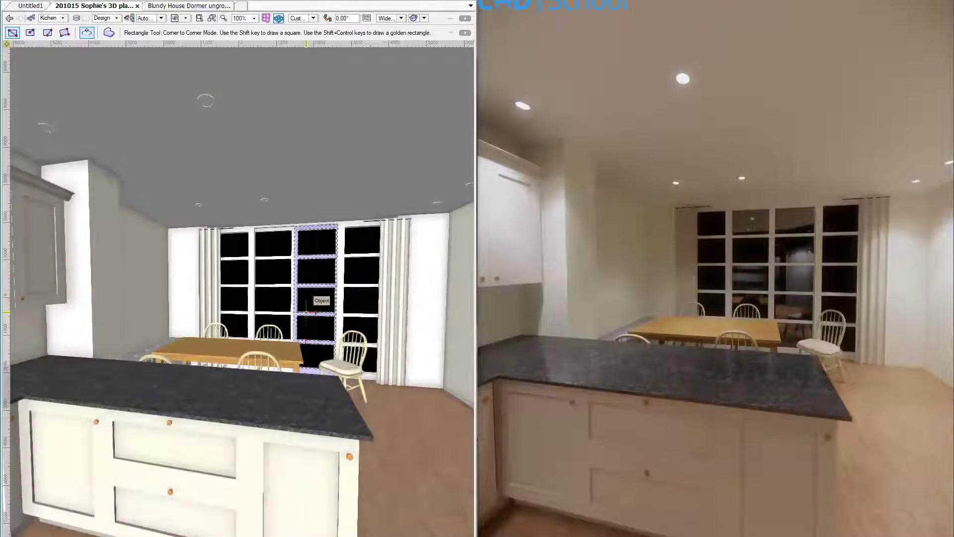
Bring up the Enscape tools over the kitchen model view and activate the Enscape Renderer tool
key("v")
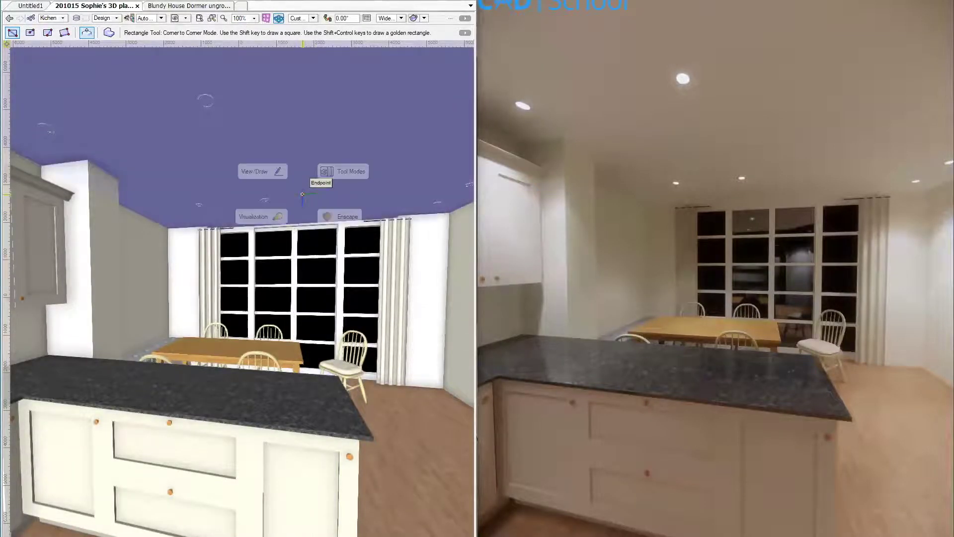
mouse_move(325, 216)
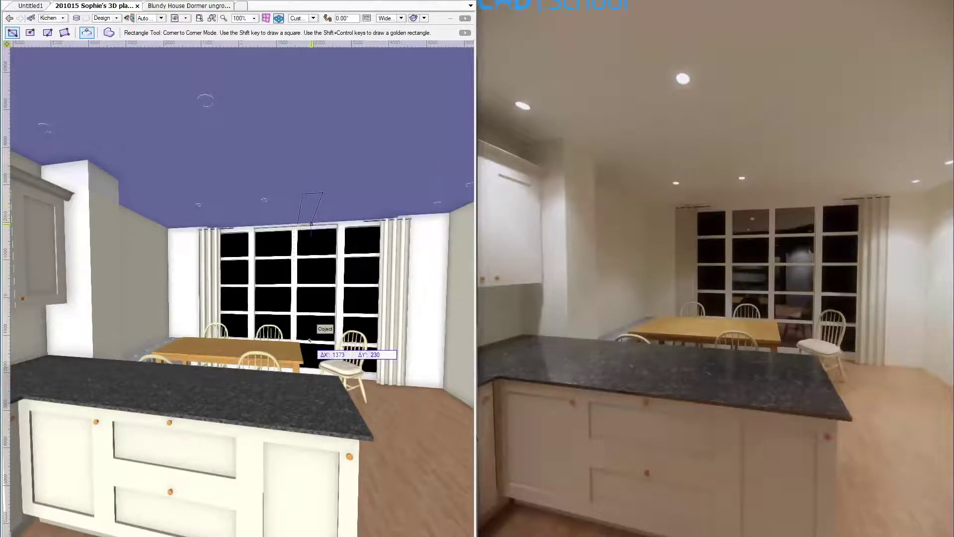
key("u")
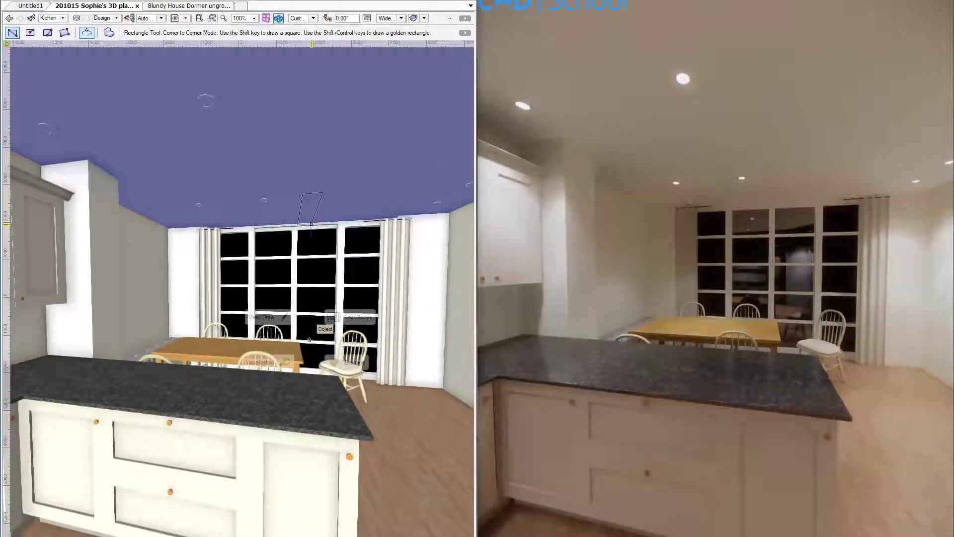
mouse_move(340, 367)
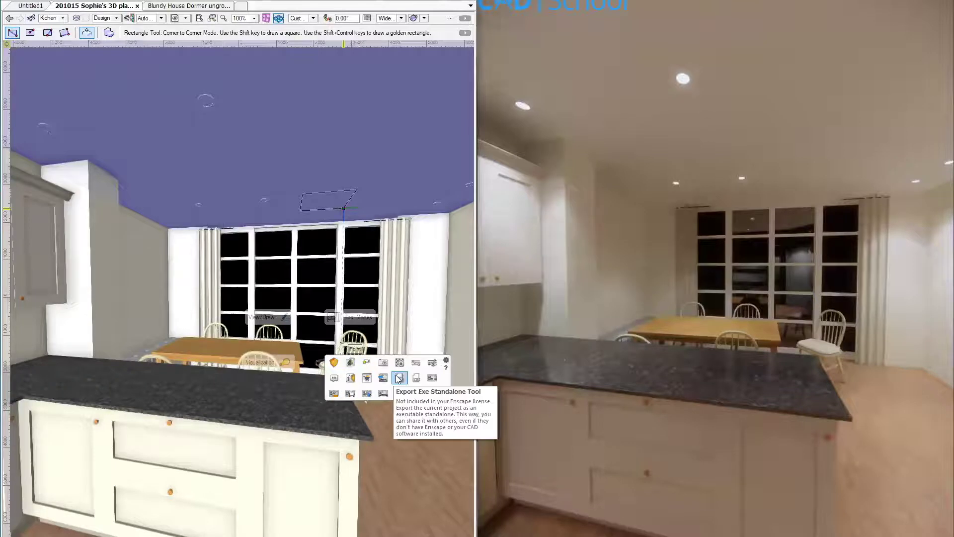
left_click(334, 364)
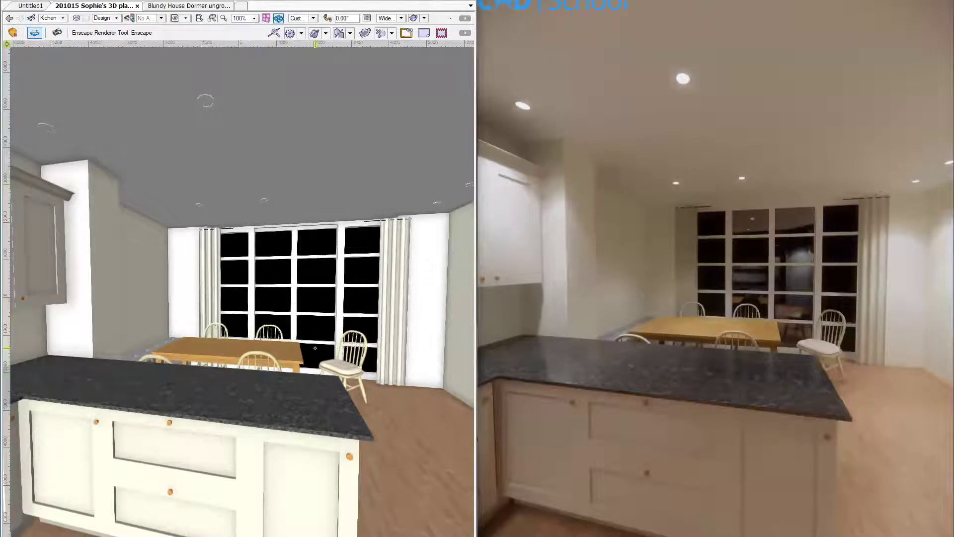
Call up the Enscape tools over the model view again and open the Visual Settings
key("space")
mouse_move(337, 324)
key("space")
mouse_move(377, 400)
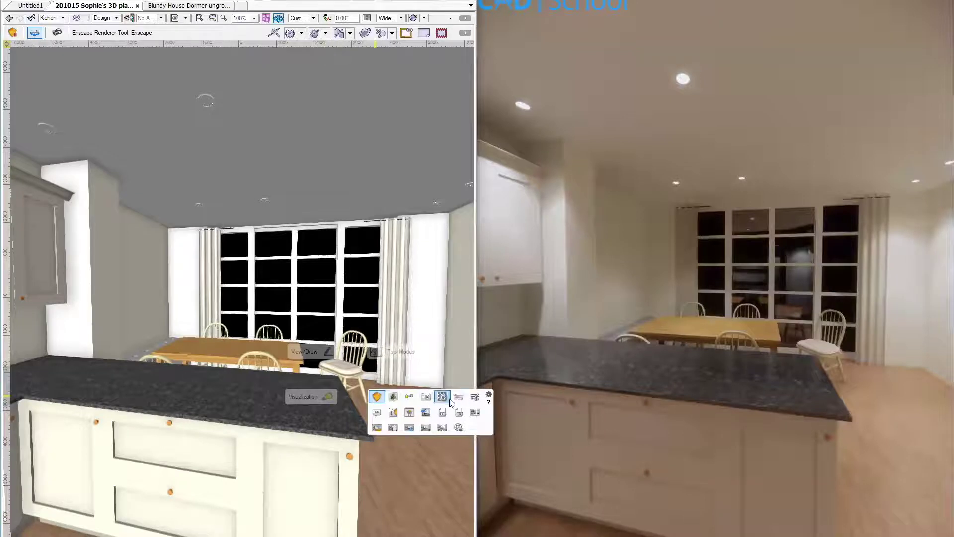
left_click(475, 396)
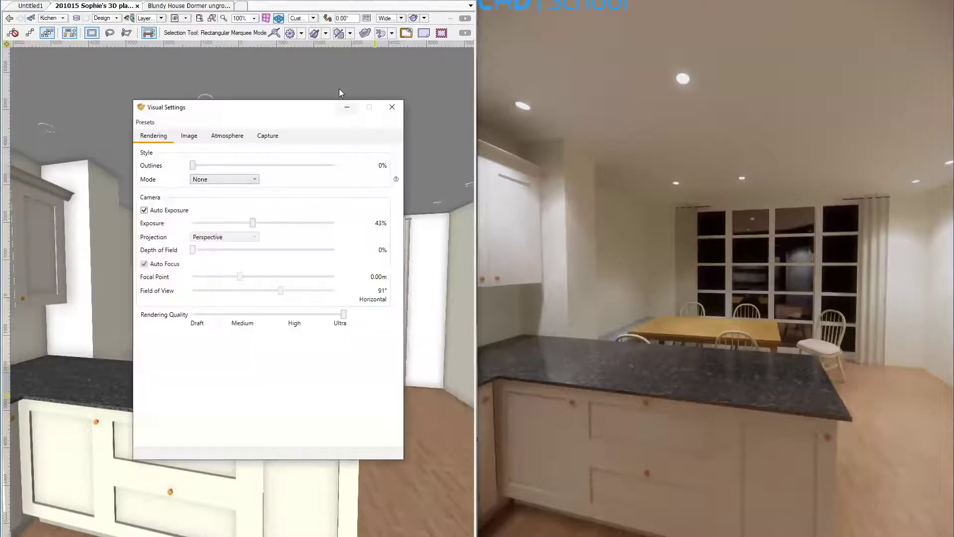
Reposition the Visual Settings window and try Outlines at 58% before returning them to 0%
left_click_drag(325, 111, 353, 108)
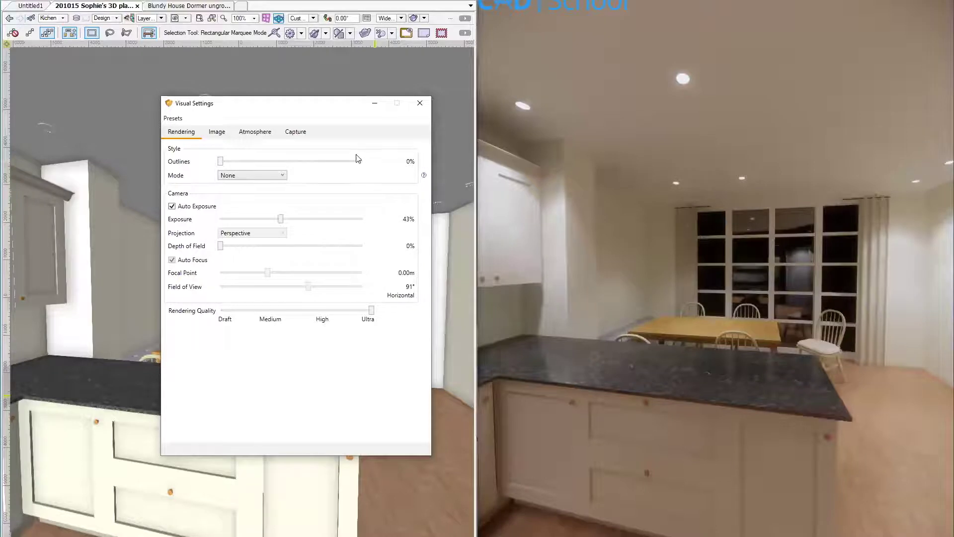
left_click_drag(221, 165, 303, 169)
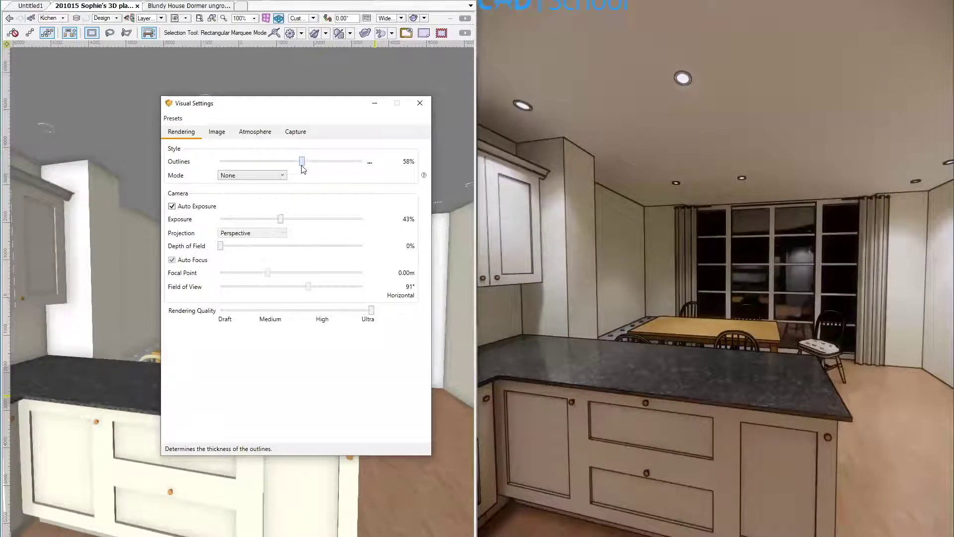
left_click_drag(302, 164, 204, 159)
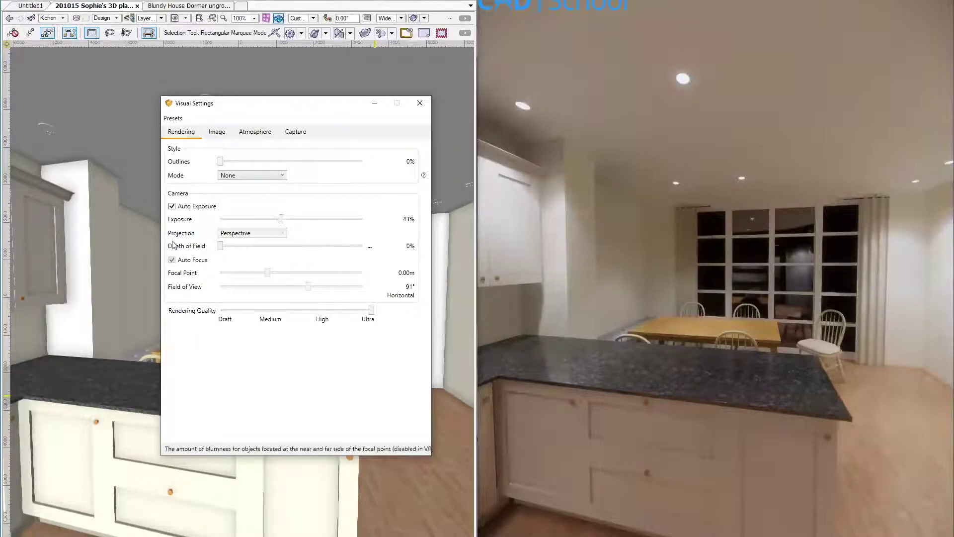
Try exposures of 61% and 54% while toggling Auto Exposure off and on, and return Exposure to 43%
left_click(172, 205)
left_click_drag(280, 219, 307, 222)
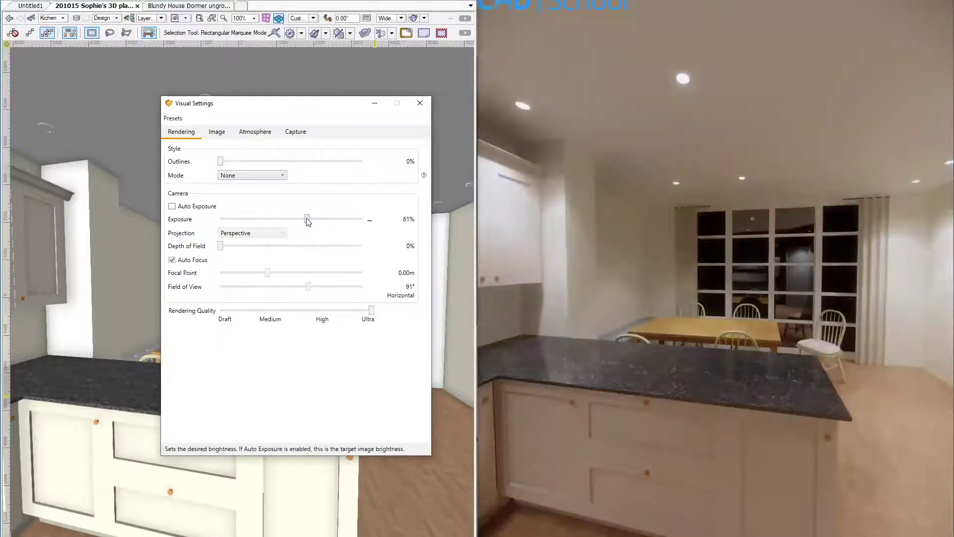
left_click(172, 206)
left_click_drag(304, 221, 298, 220)
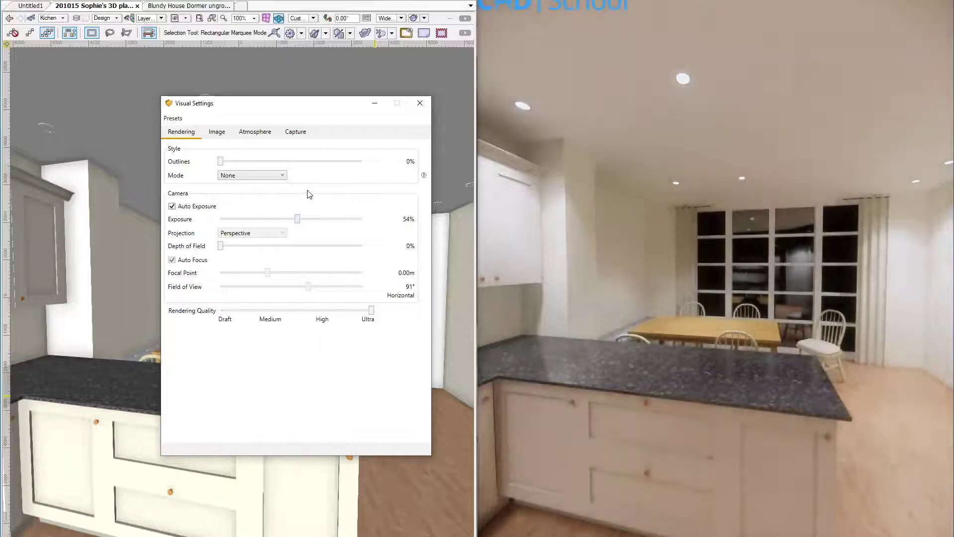
left_click_drag(297, 220, 282, 222)
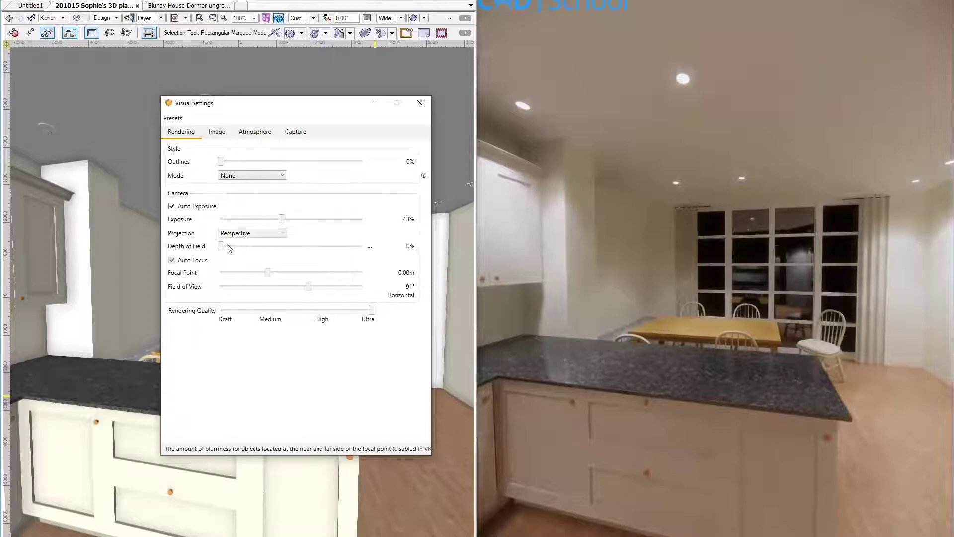
Try a 38% depth of field with the focal point at 16.88 m and 1.26 m, and return it to 0%
left_click_drag(221, 246, 271, 245)
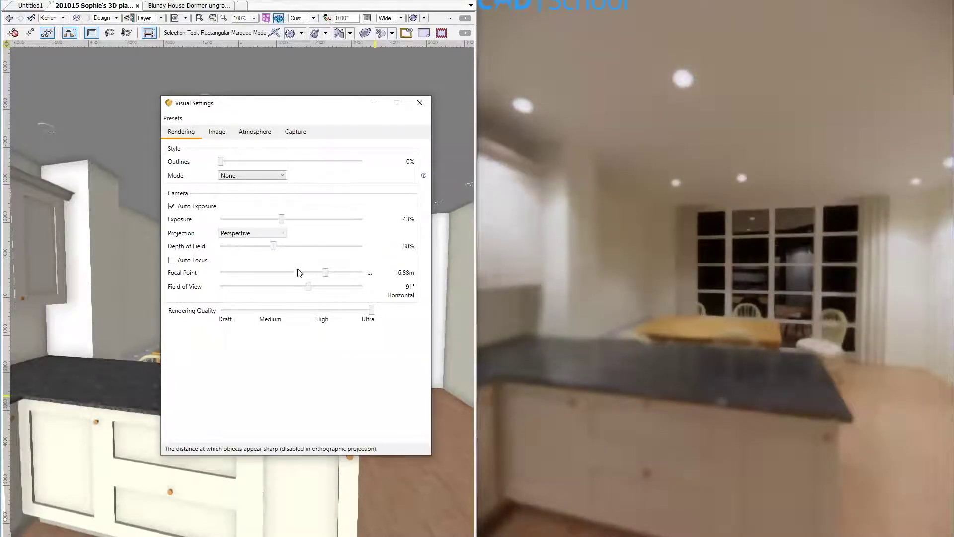
left_click_drag(322, 275, 275, 293)
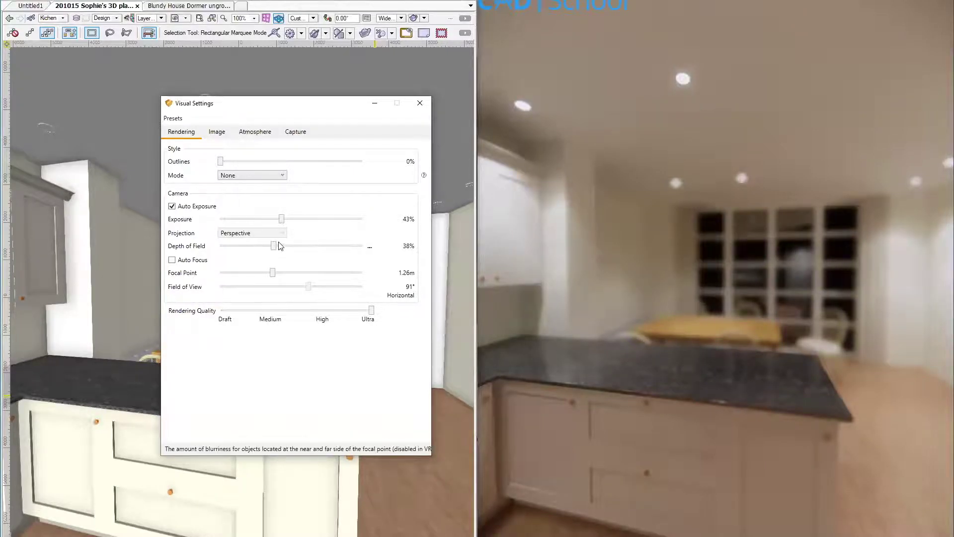
left_click_drag(273, 246, 196, 255)
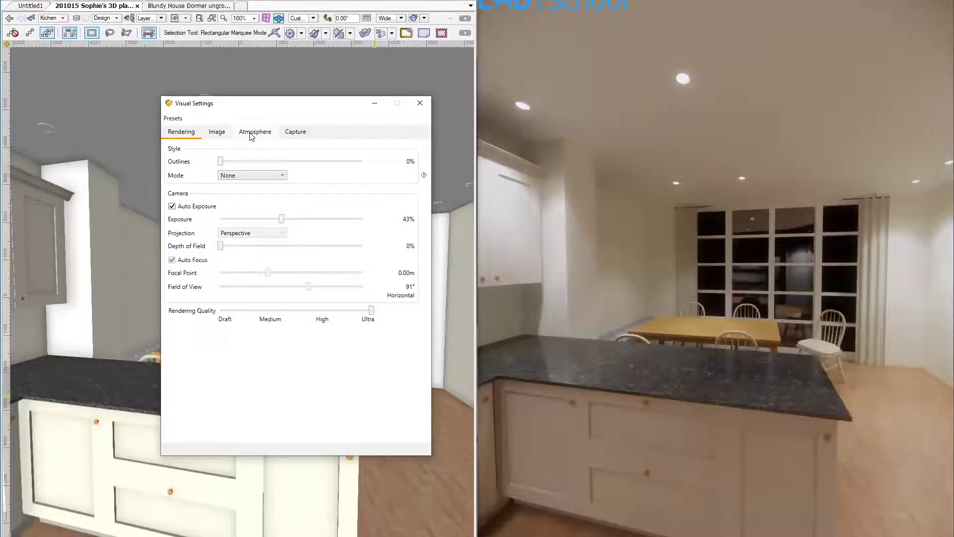
Set the image effects to 74% Bloom and 23% Vignette
left_click(251, 135)
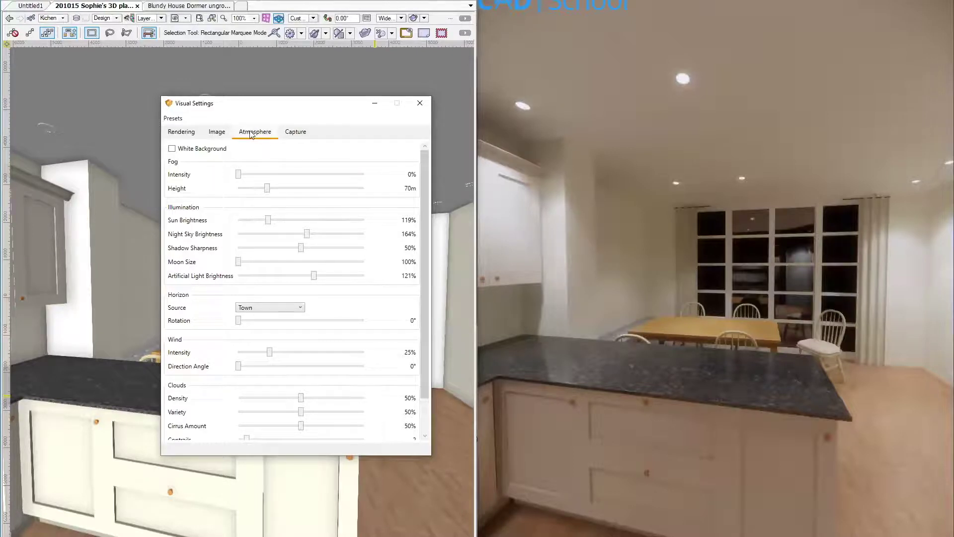
left_click(217, 134)
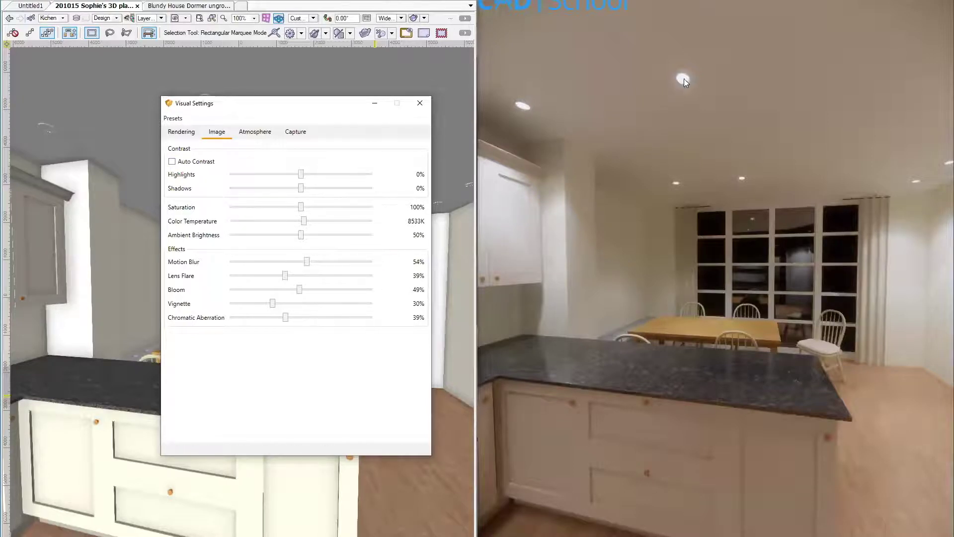
left_click_drag(300, 291, 335, 289)
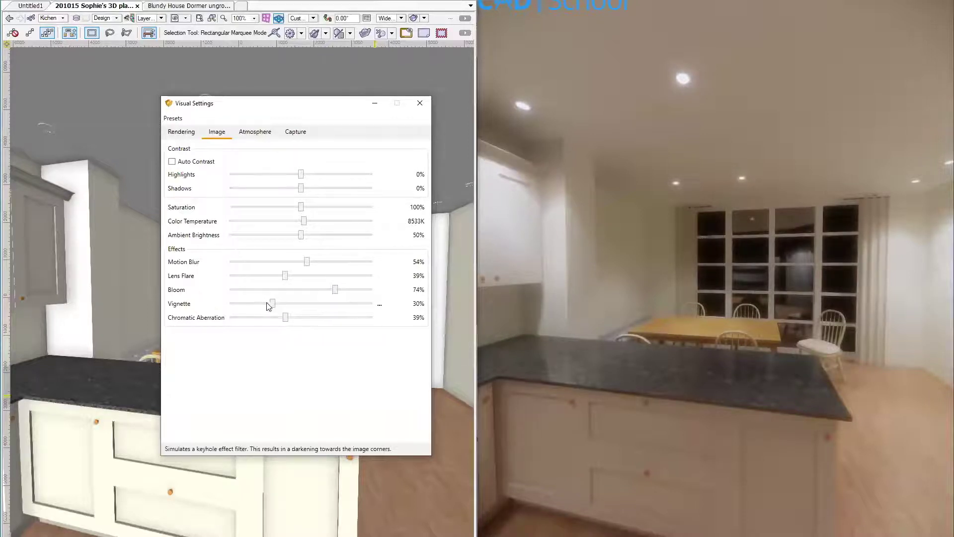
mouse_move(272, 305)
left_mouse_down()
mouse_move(334, 305)
mouse_move(263, 317)
left_mouse_up()
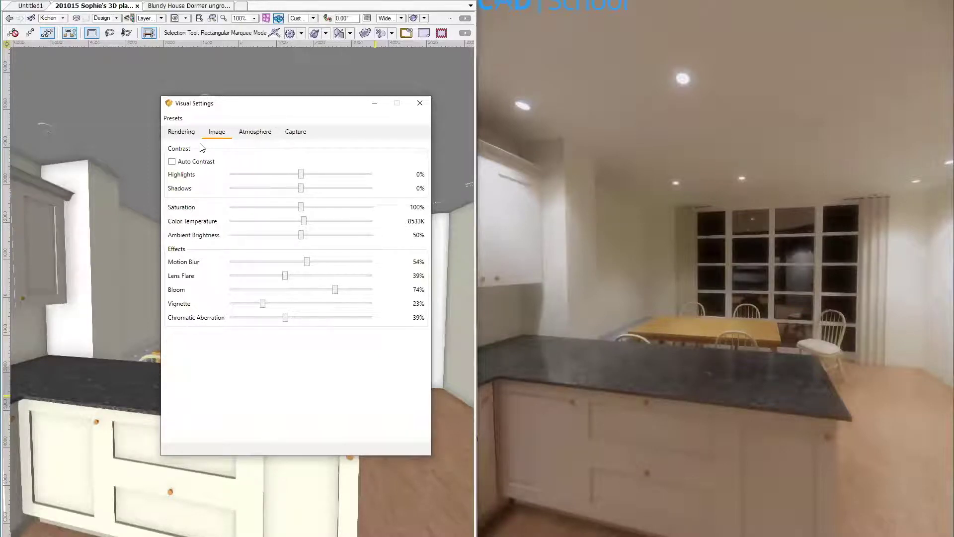
Change the rendered view's time of day from night to daylight and close the Visual Settings
left_click(260, 136)
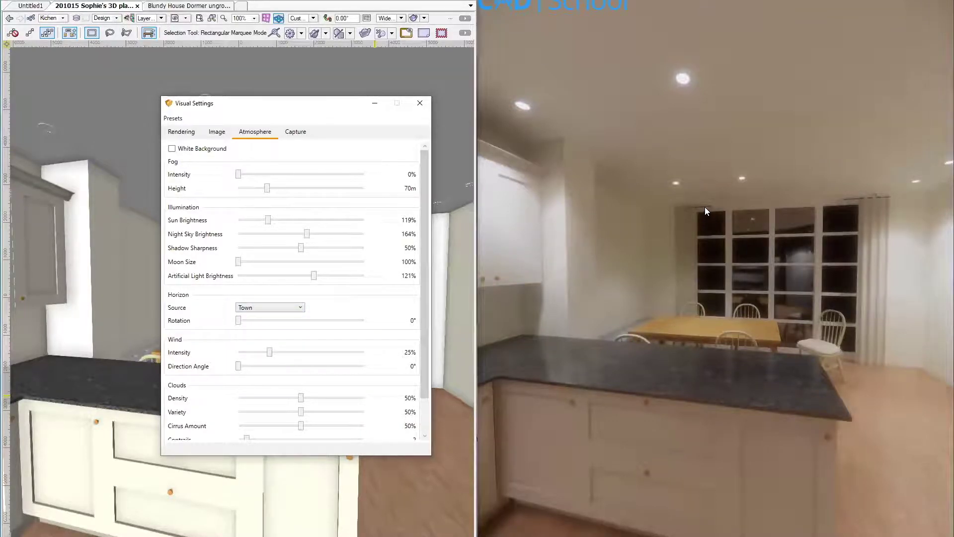
left_click(691, 174)
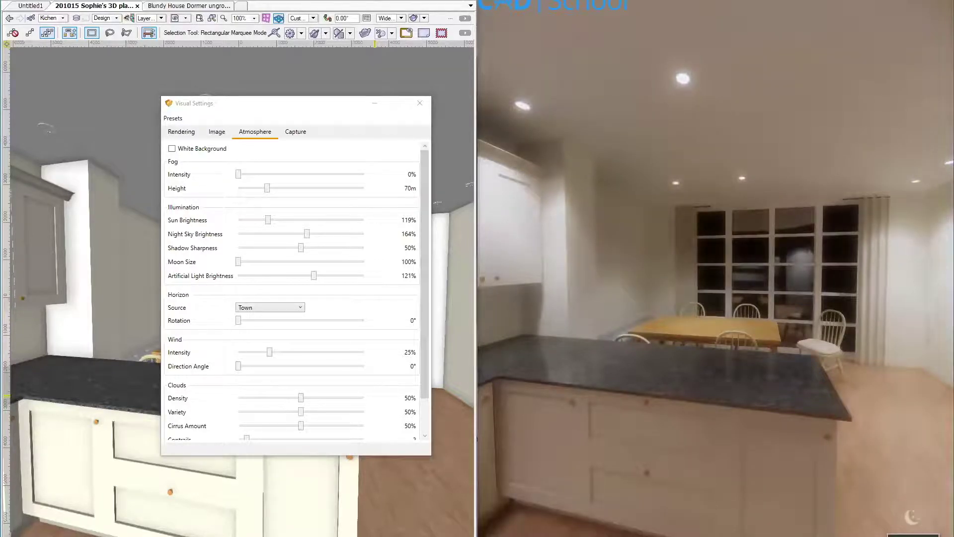
left_click(420, 104)
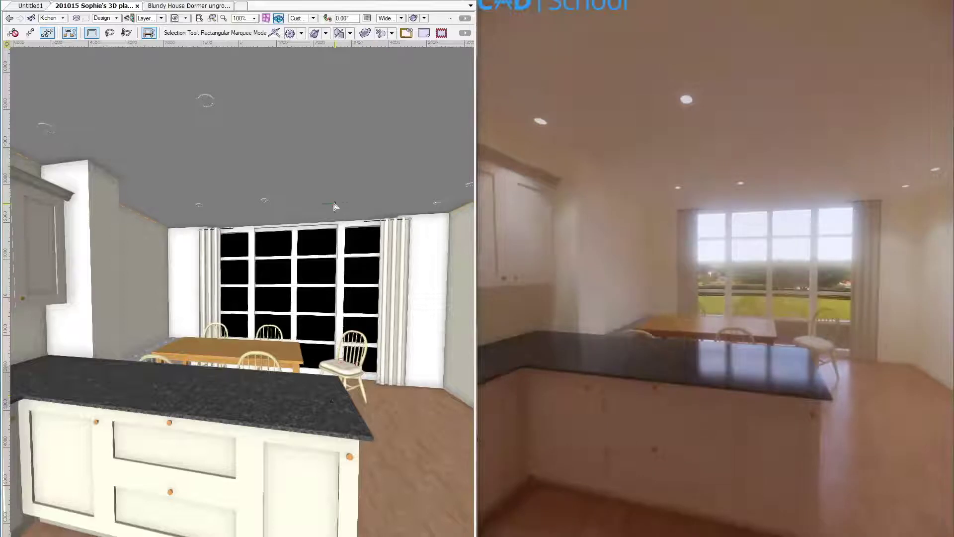
Reopen the Enscape Visual Settings and show the Atmosphere options
key("space")
mouse_move(370, 234)
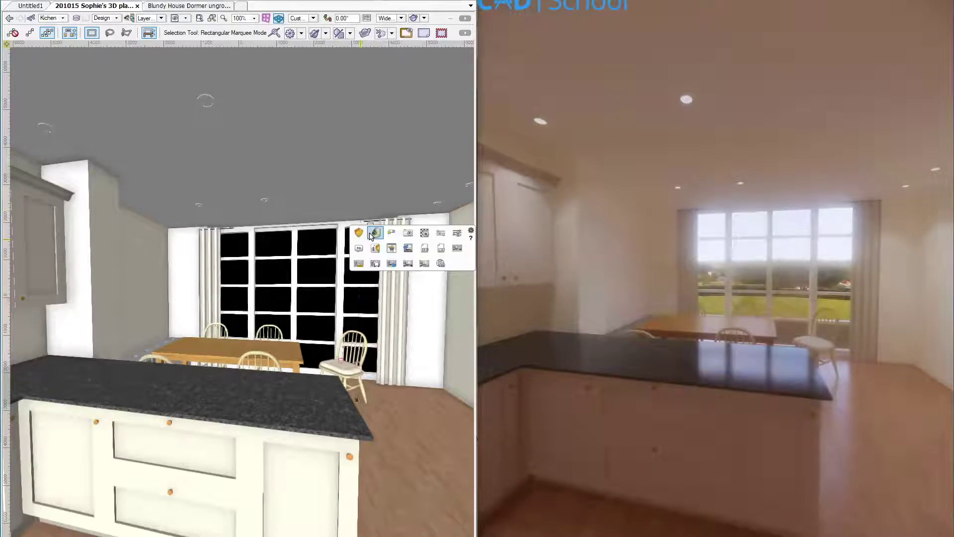
left_click(458, 232)
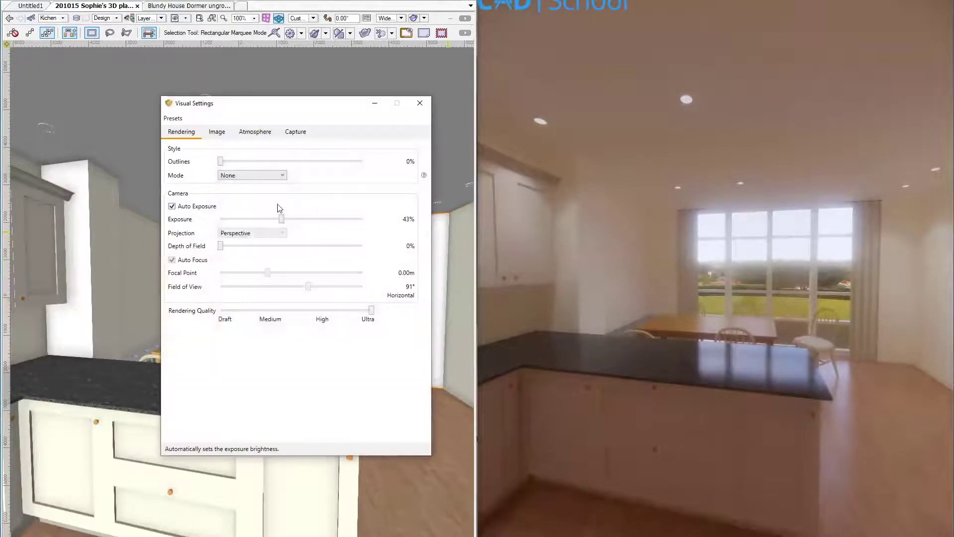
left_click(253, 133)
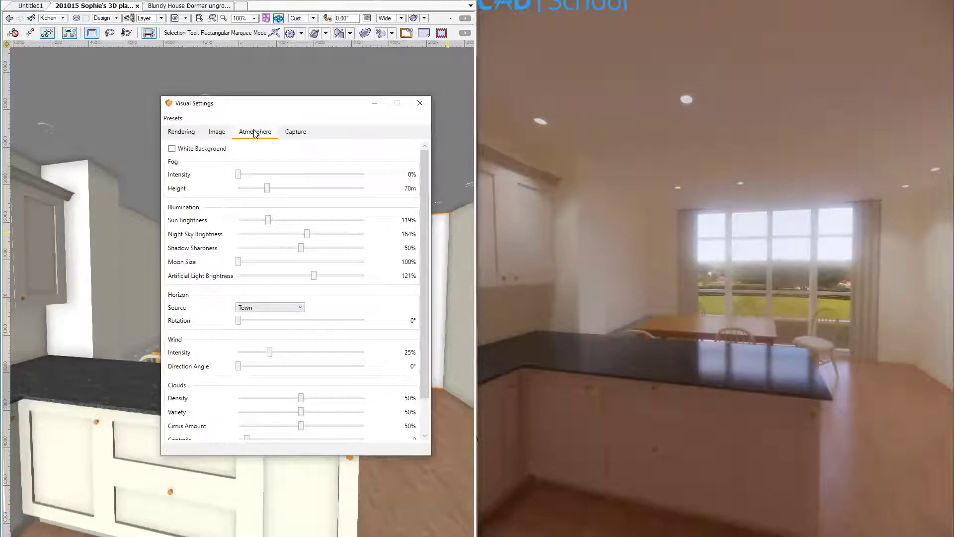
Try the Forest and Skybox horizon sources, toggling Brightest Point as Sun Direction on and off for the skybox
left_click(258, 307)
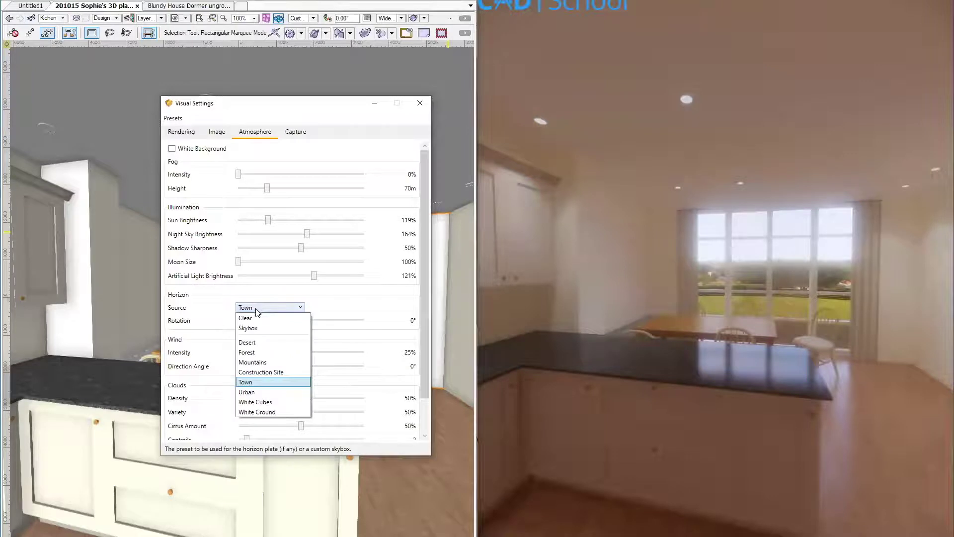
left_click(255, 352)
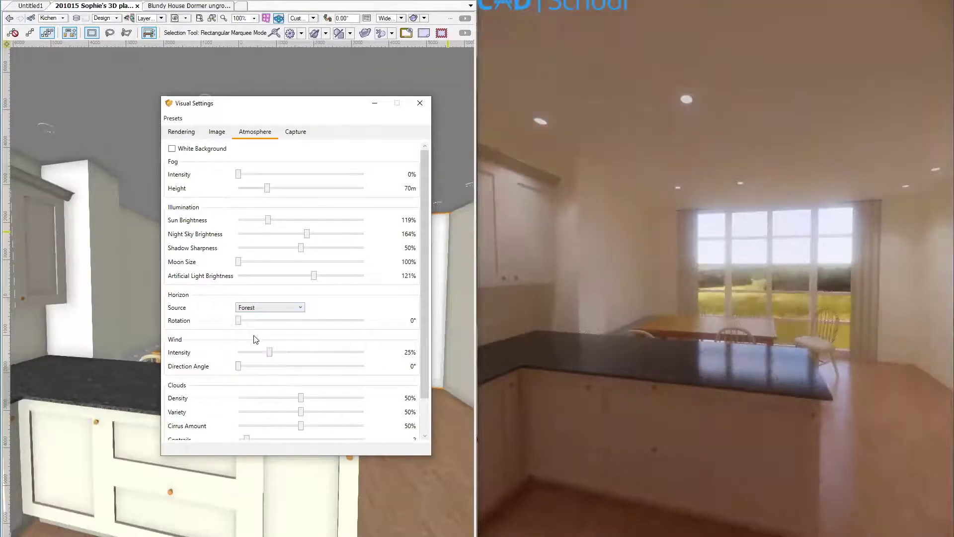
left_click(263, 308)
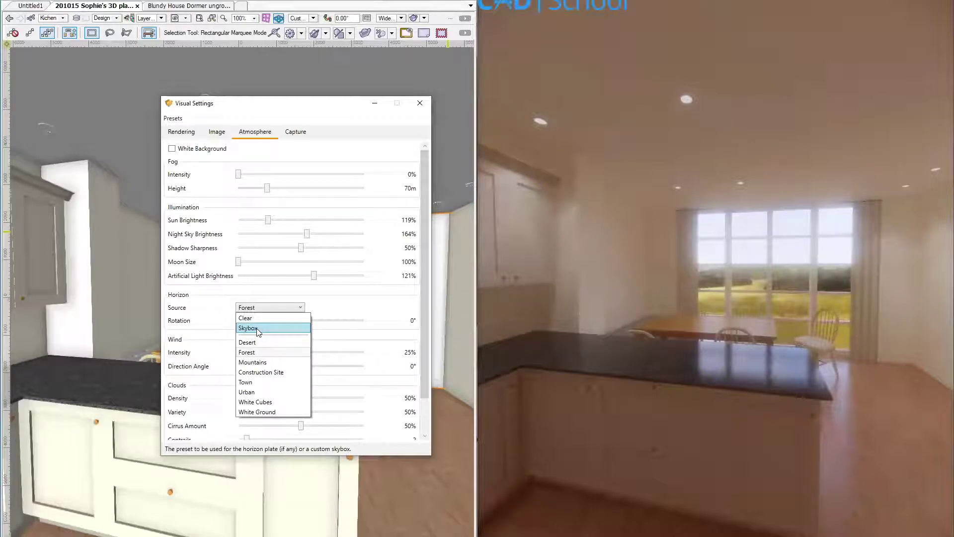
left_click(258, 329)
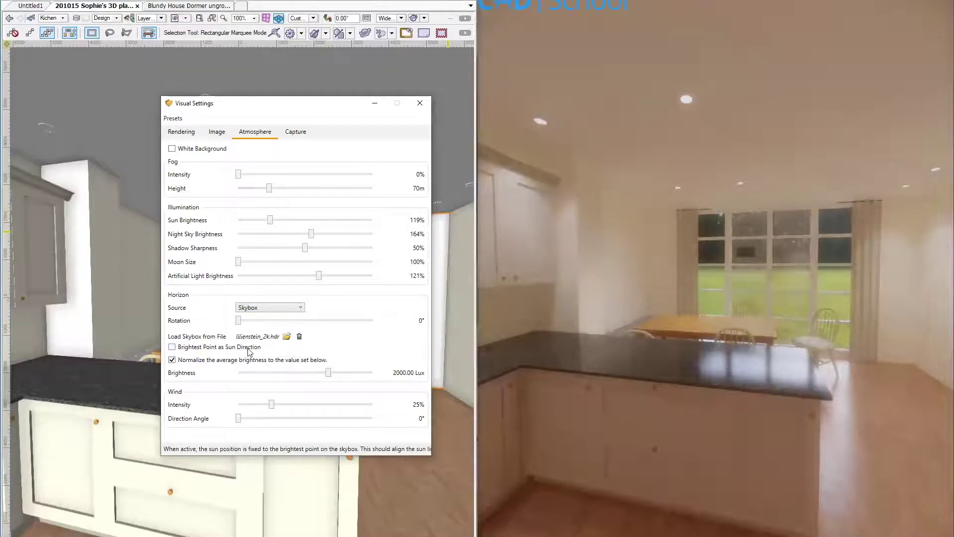
left_click(172, 347)
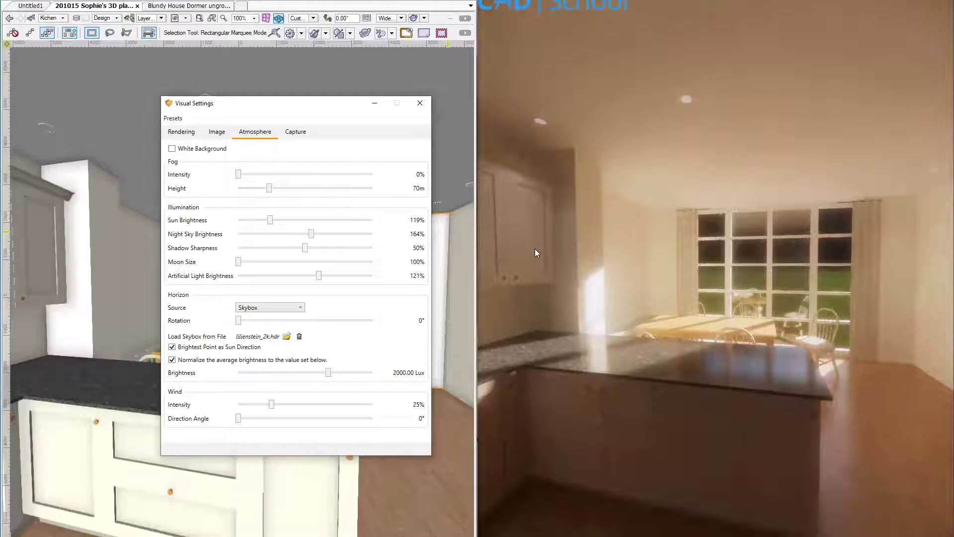
left_click(171, 347)
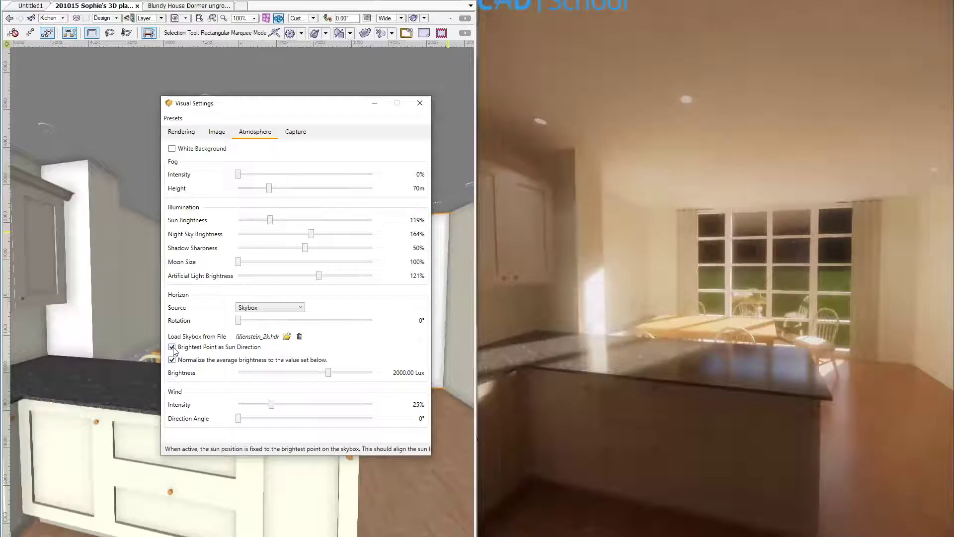
Set the horizon source back to Town and look over the remaining atmosphere settings
left_click(268, 308)
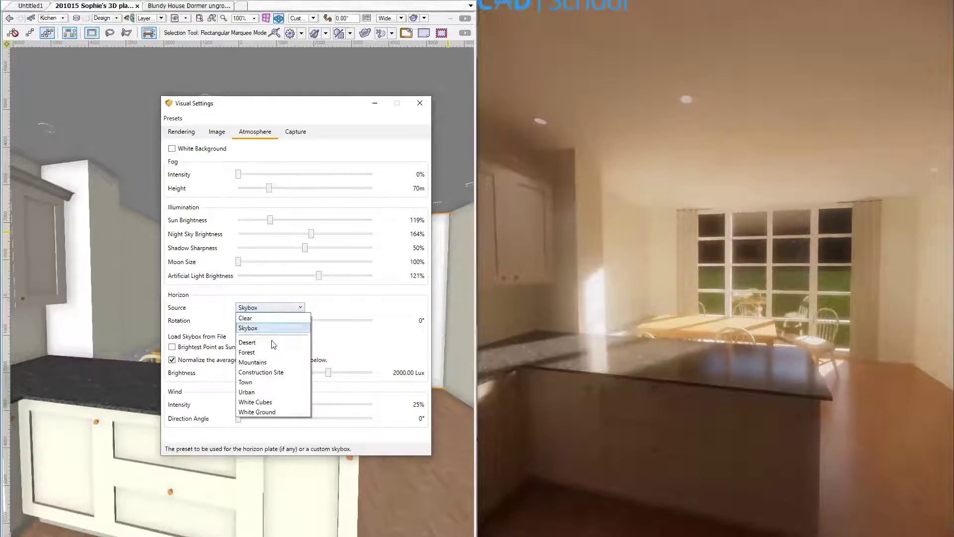
left_click(262, 382)
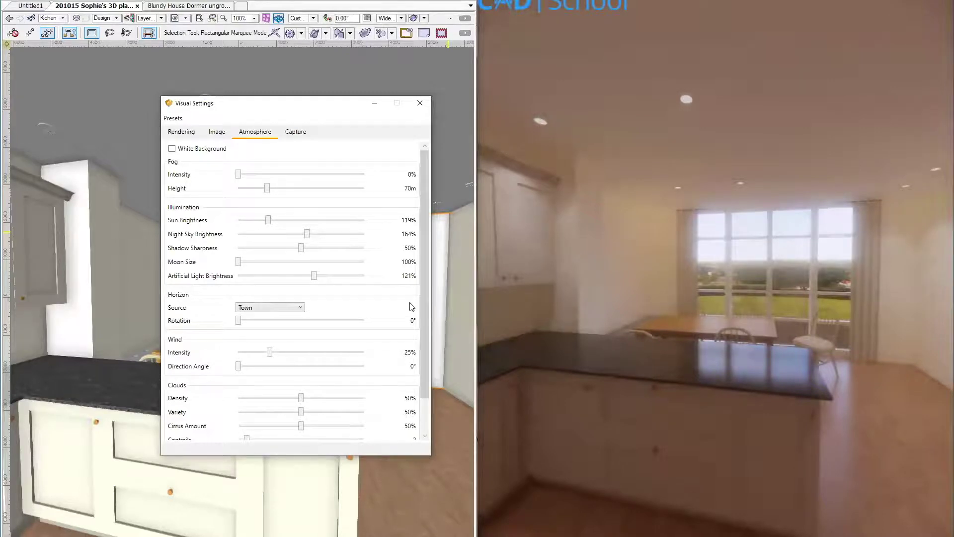
scroll(422, 292, "down", 2)
scroll(406, 355, "up", 3)
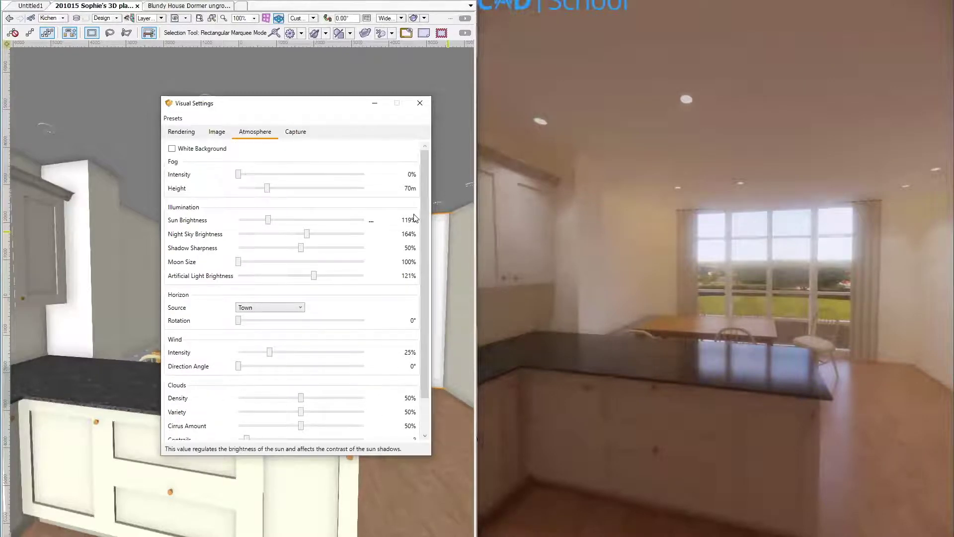
Show the Capture options of the Visual Settings and look over the image resolution choices, keeping Ultra HD
left_click(296, 132)
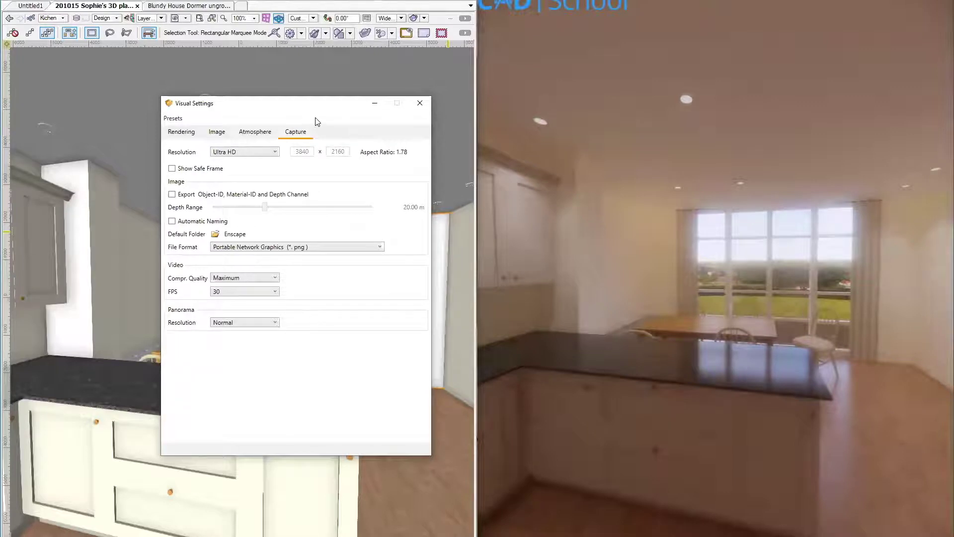
left_click(267, 152)
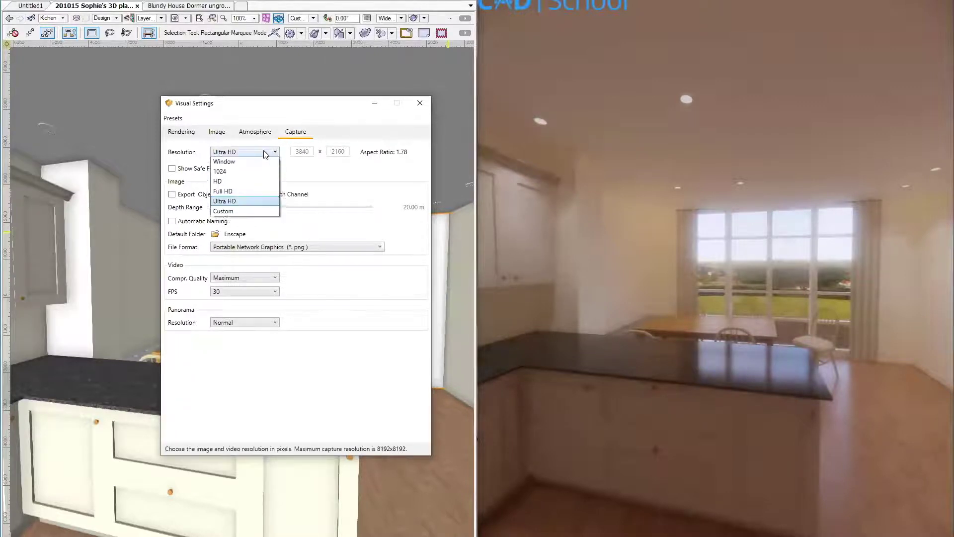
left_click(235, 203)
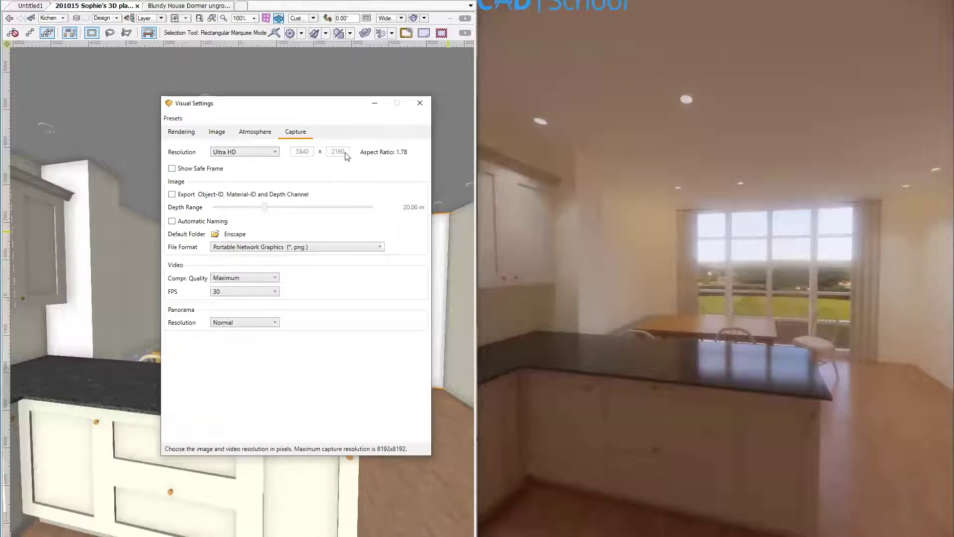
left_click(257, 153)
left_click(318, 169)
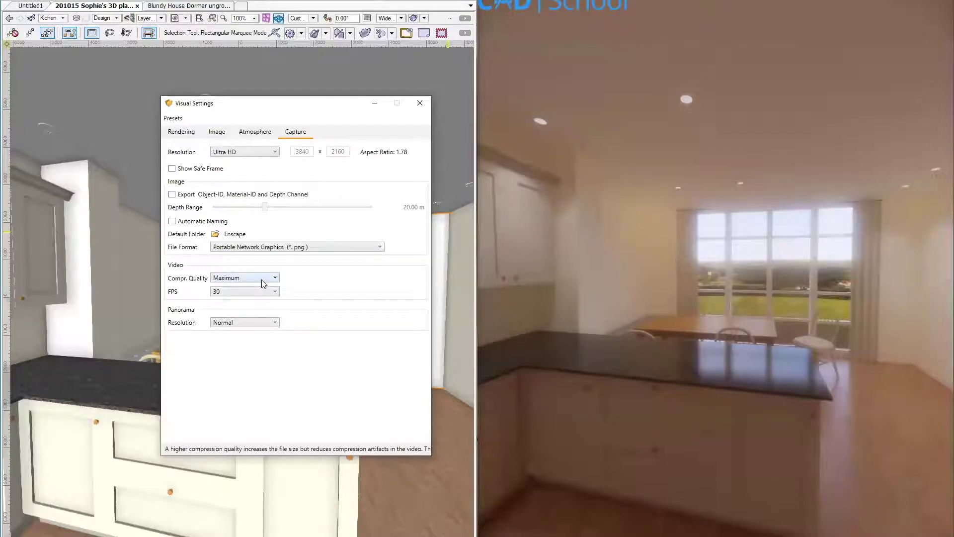
Set the video capture frame rate to 25 FPS and close the Visual Settings
left_click(231, 292)
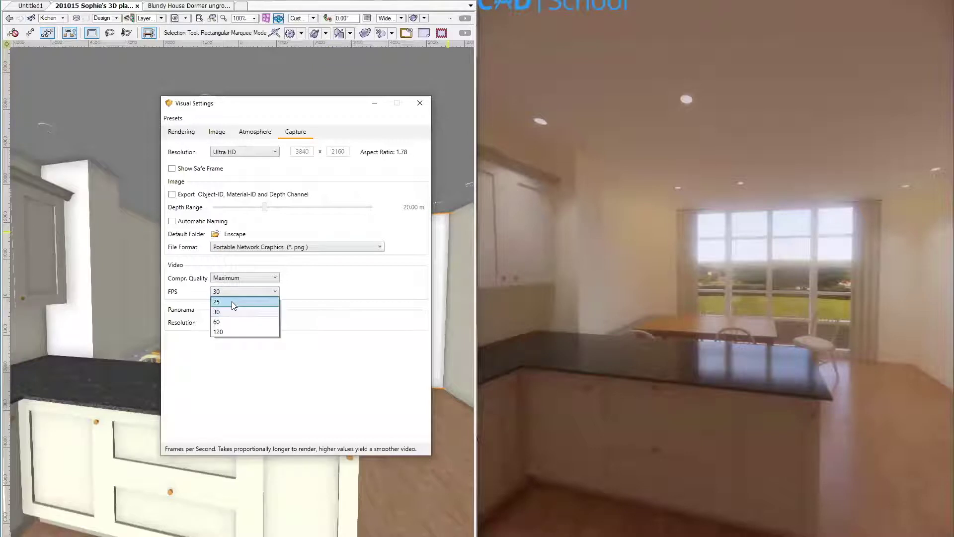
left_click(231, 301)
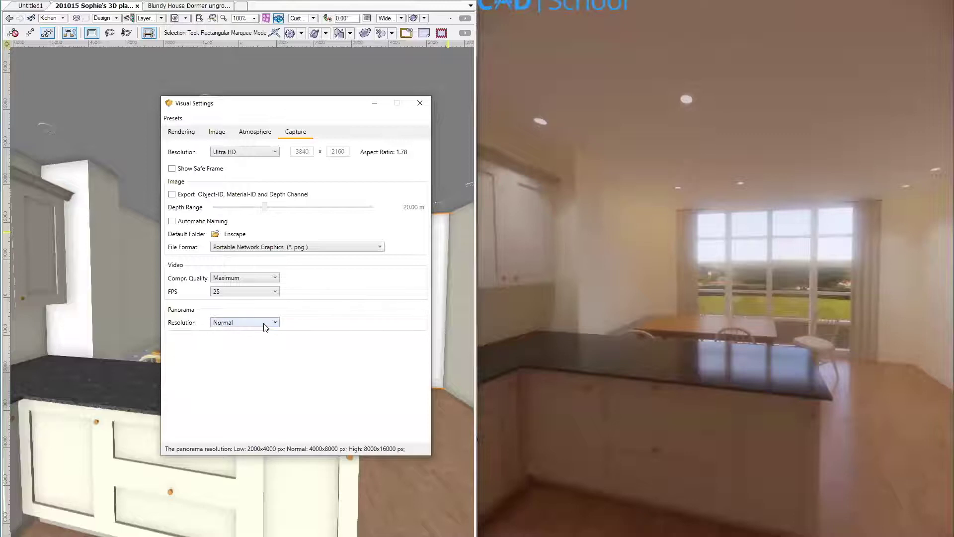
left_click(420, 103)
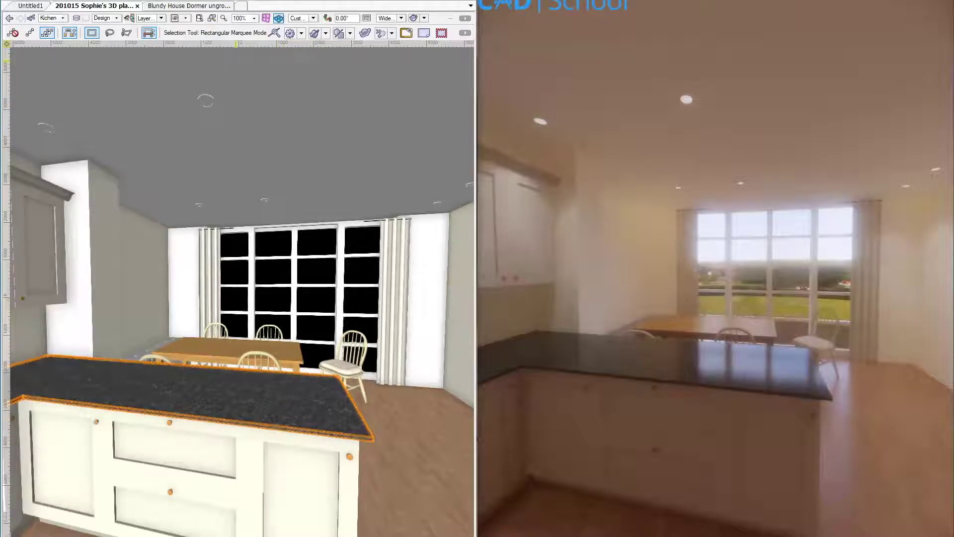
key("ctrl+r")
left_click(327, 12)
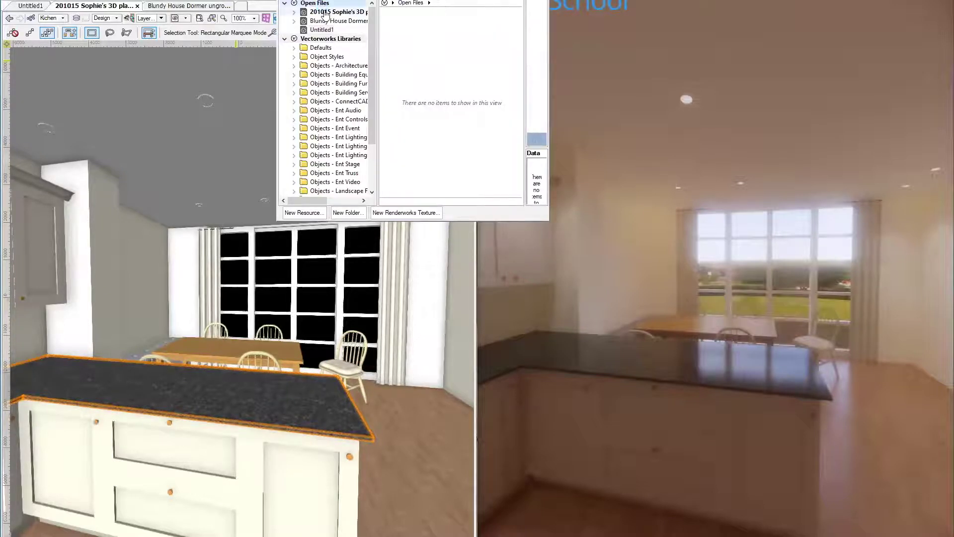
key("ctrl+r")
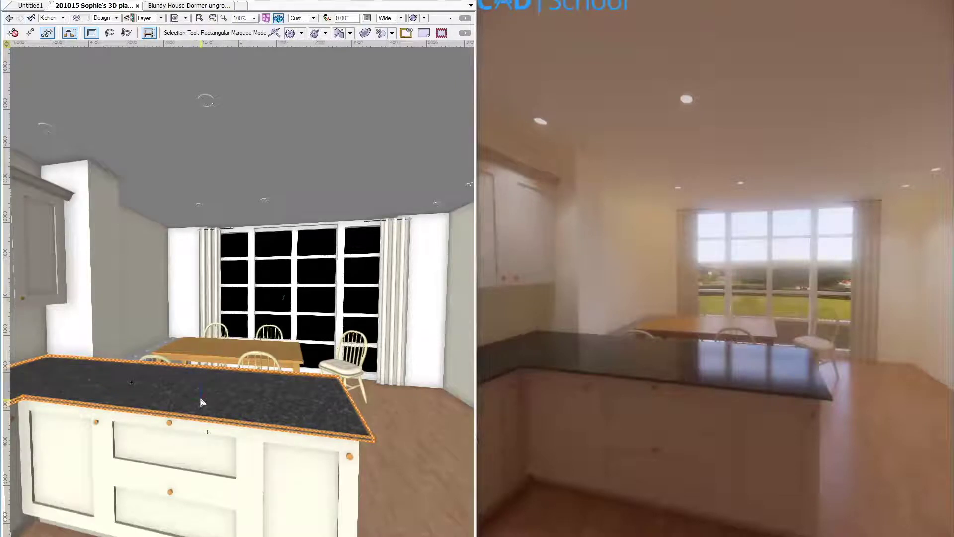
Enter the island worktop's Auto Hybrid object and replace the class texture of the solid inside with Table wood new
key("ctrl+i")
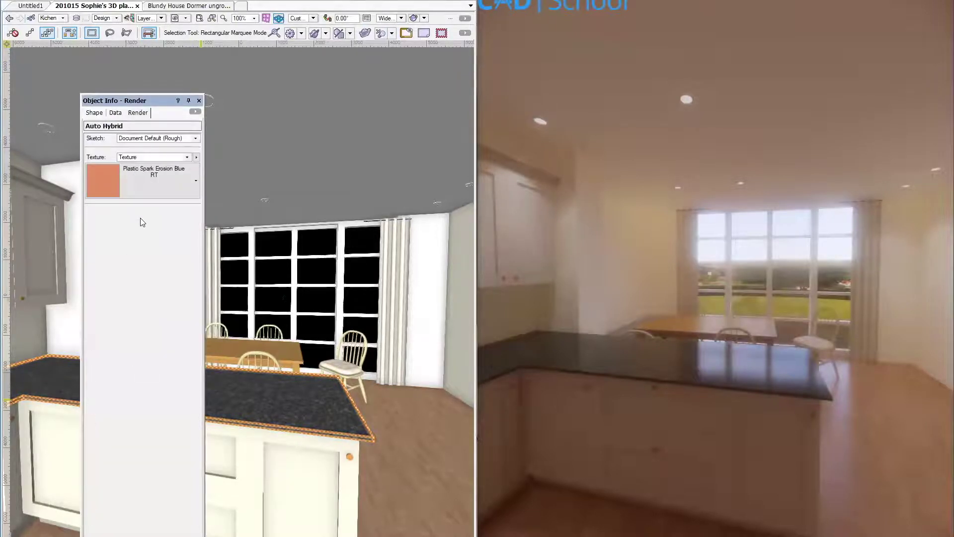
left_click_drag(145, 107, 401, 53)
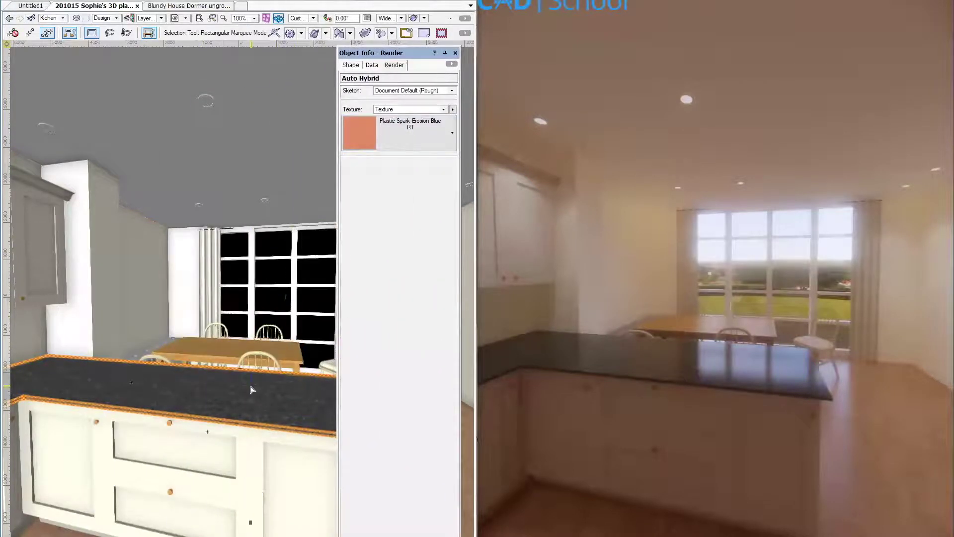
double_click(180, 390)
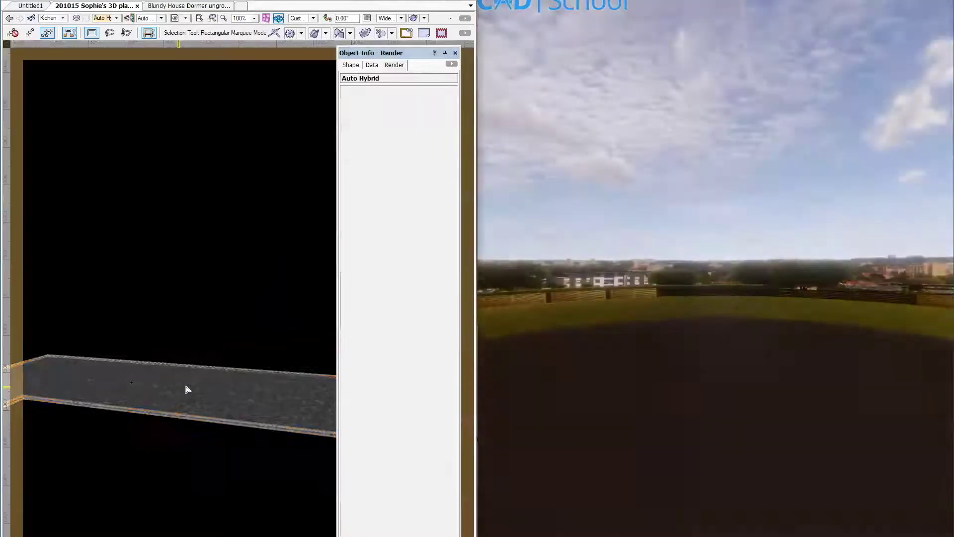
left_click(187, 389)
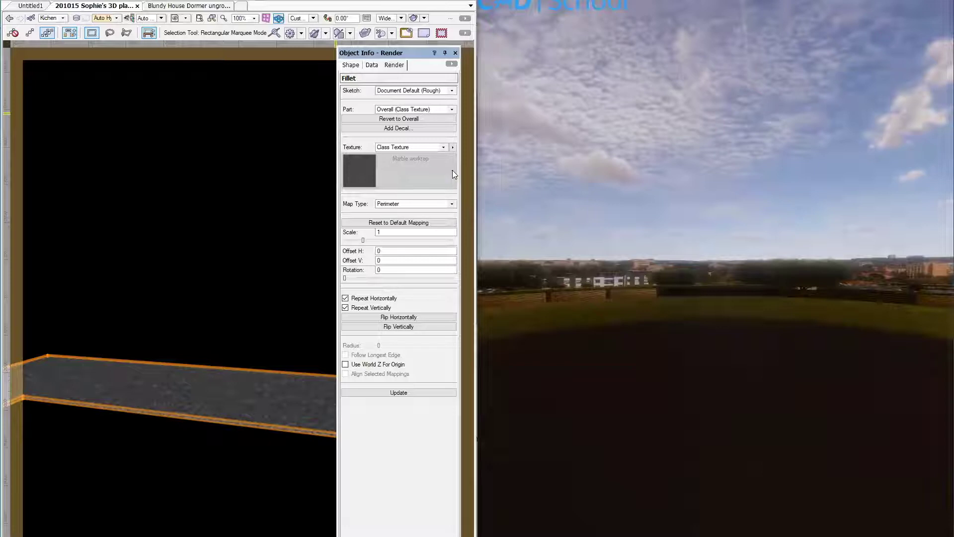
left_click(414, 145)
left_click(396, 169)
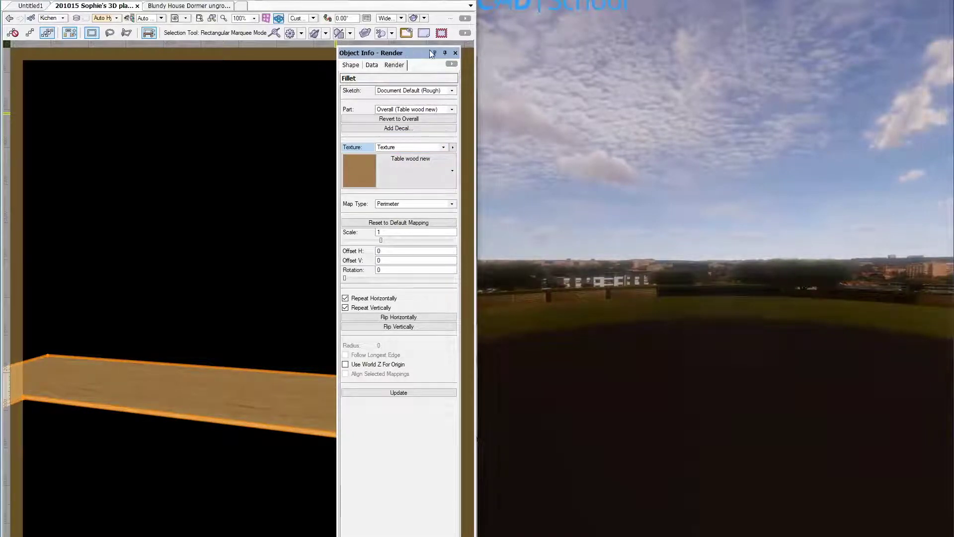
left_click(455, 53)
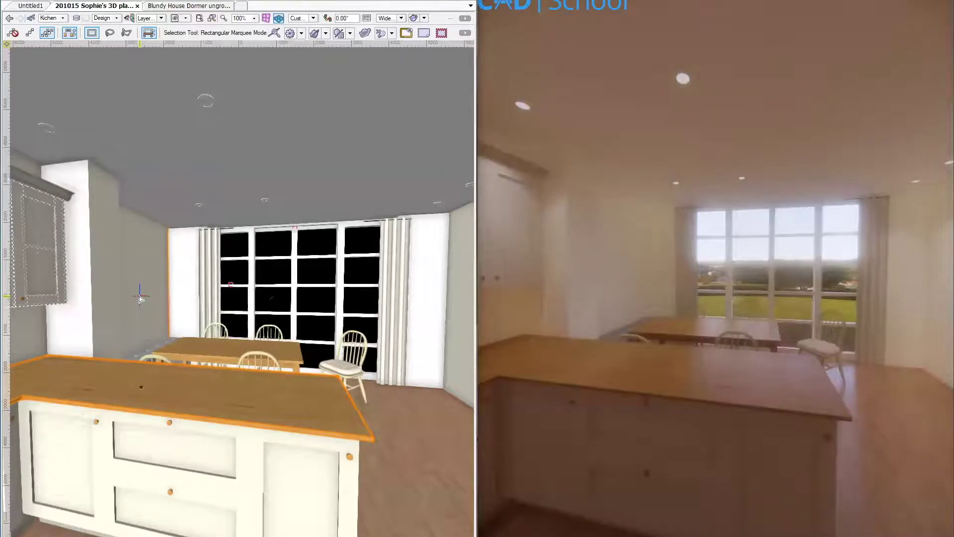
left_click(151, 300)
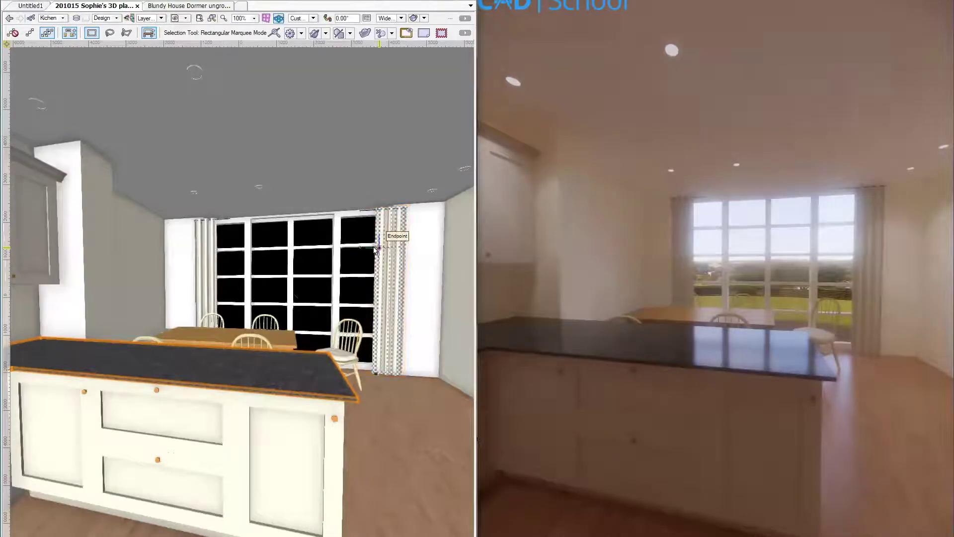
Open the Enscape Materials Tool, search for "marbl" and select the Marble worktop material
key("grave")
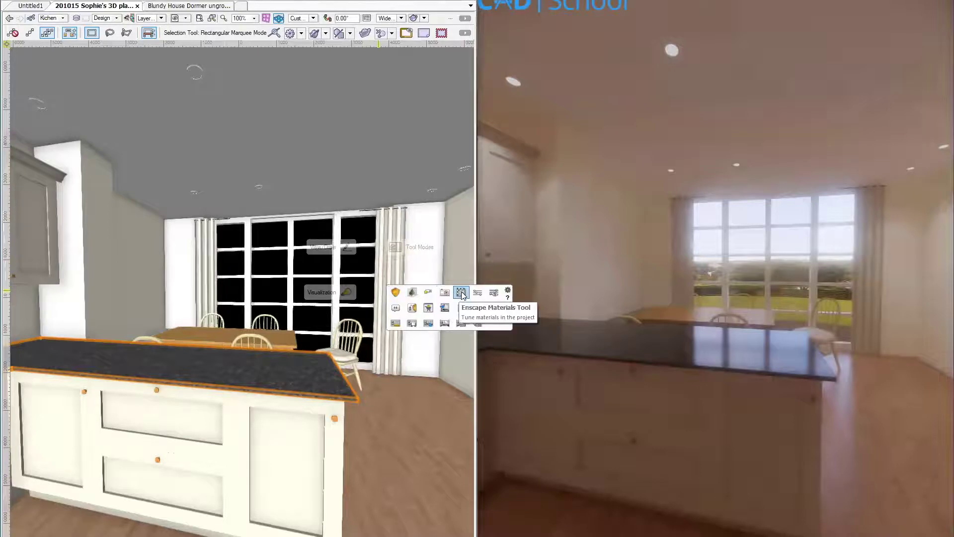
left_click(462, 294)
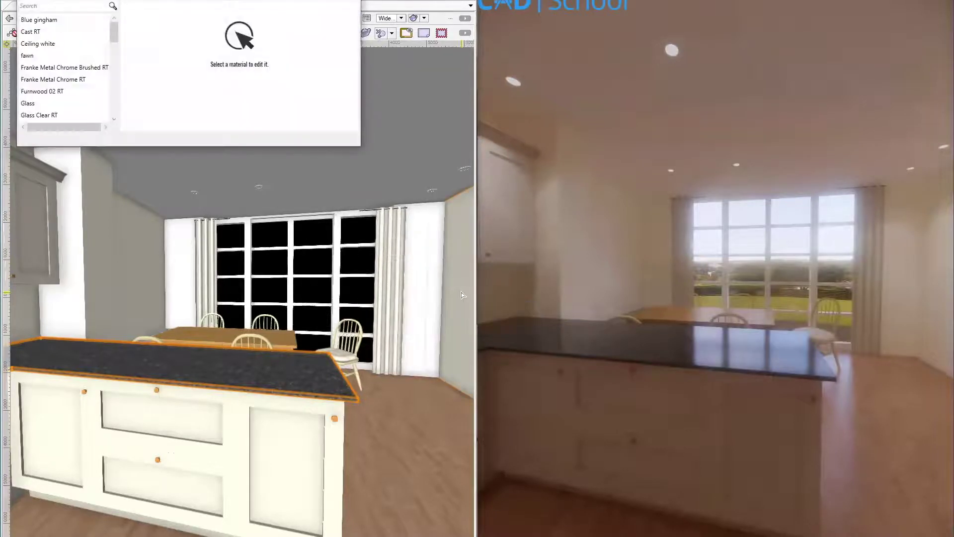
left_click(52, 5)
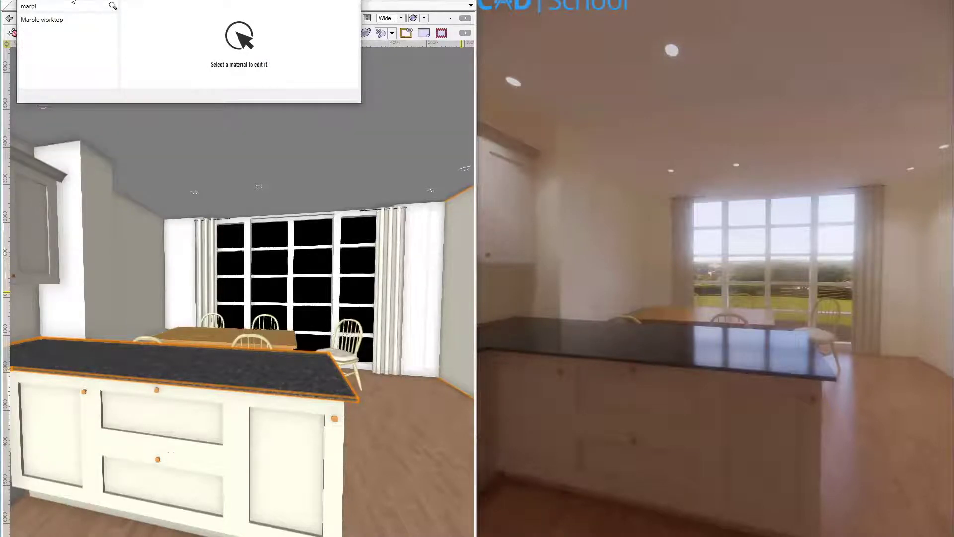
left_click(55, 19)
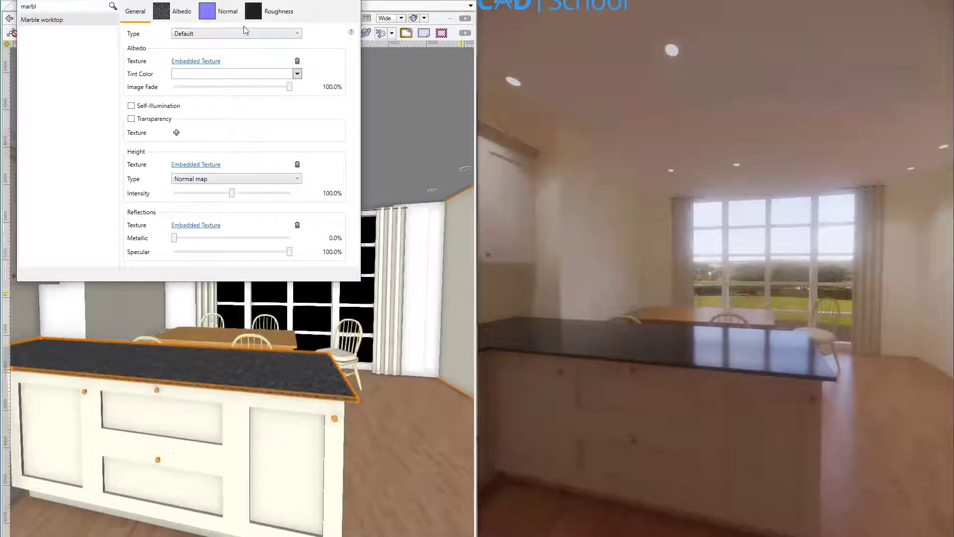
Replace the Marble worktop's albedo image with tfjjdcrc_4K_Albedo from the Megascan stone_marble_tfjjdcrc surface folder in Twinmotion on drive D
left_click(169, 12)
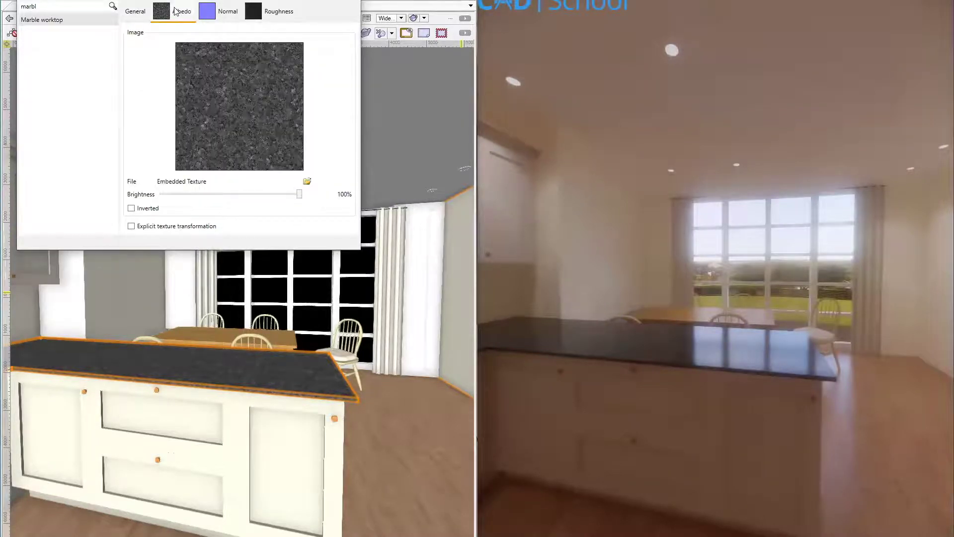
left_click(307, 181)
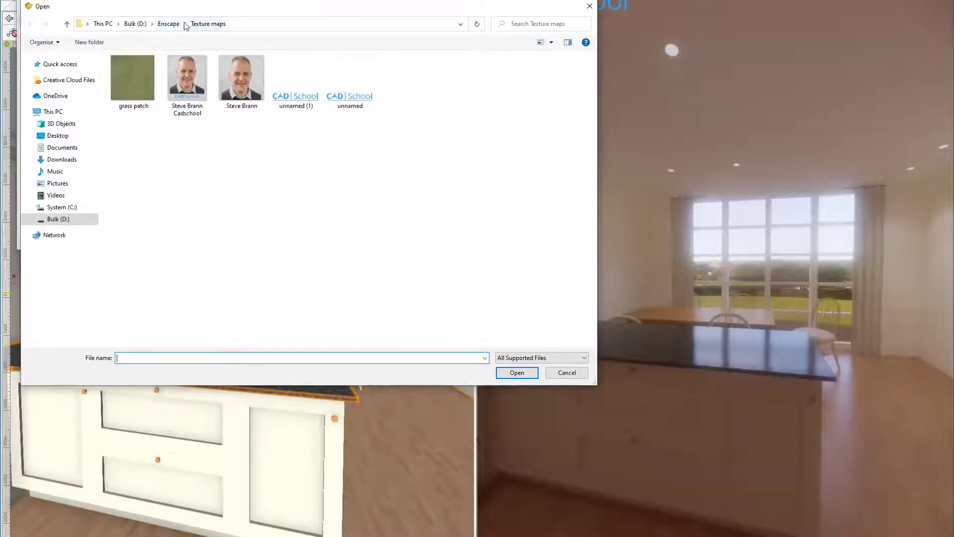
left_click(163, 25)
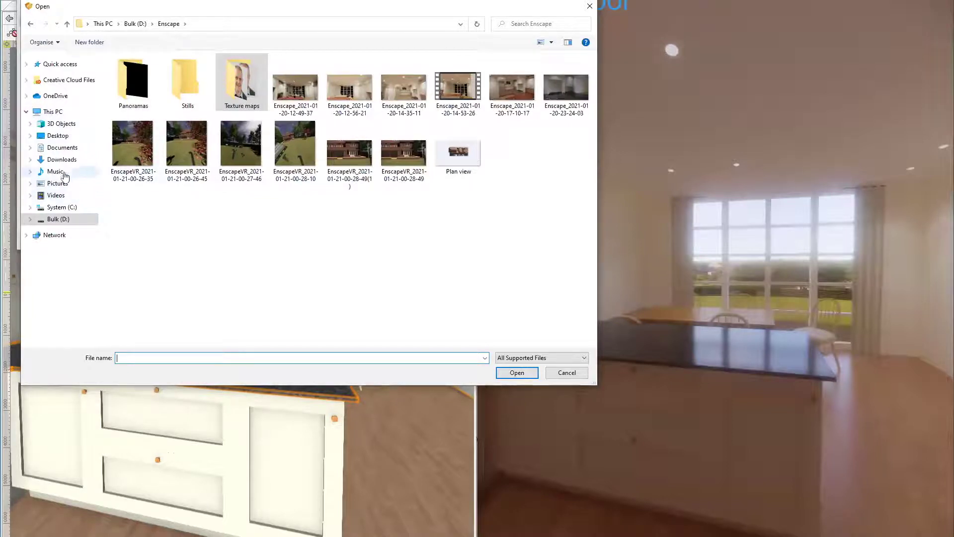
left_click(66, 219)
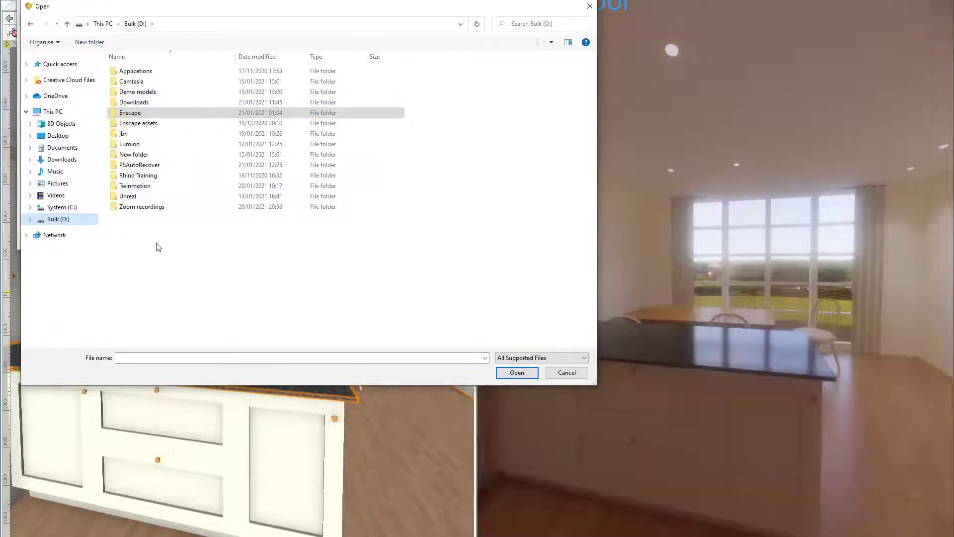
double_click(147, 189)
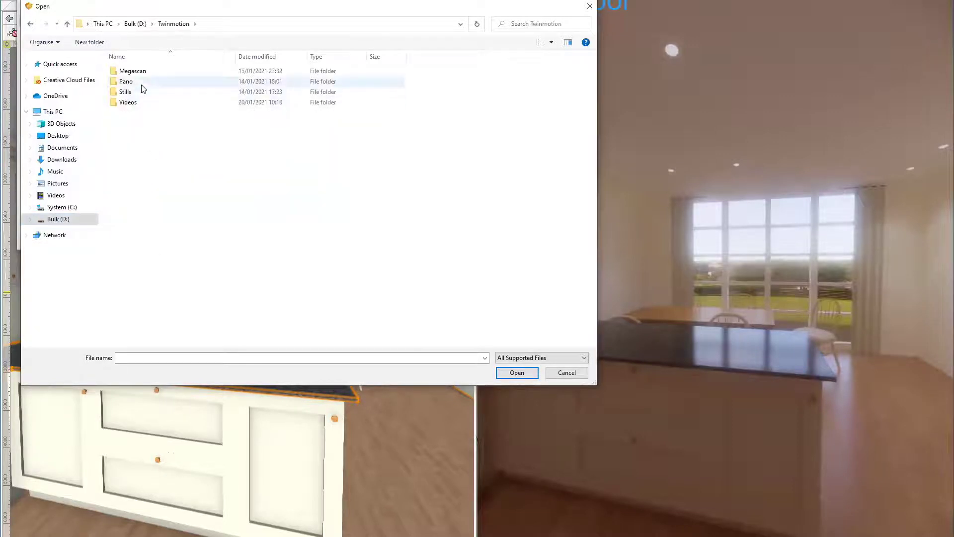
left_click(137, 73)
double_click(137, 73)
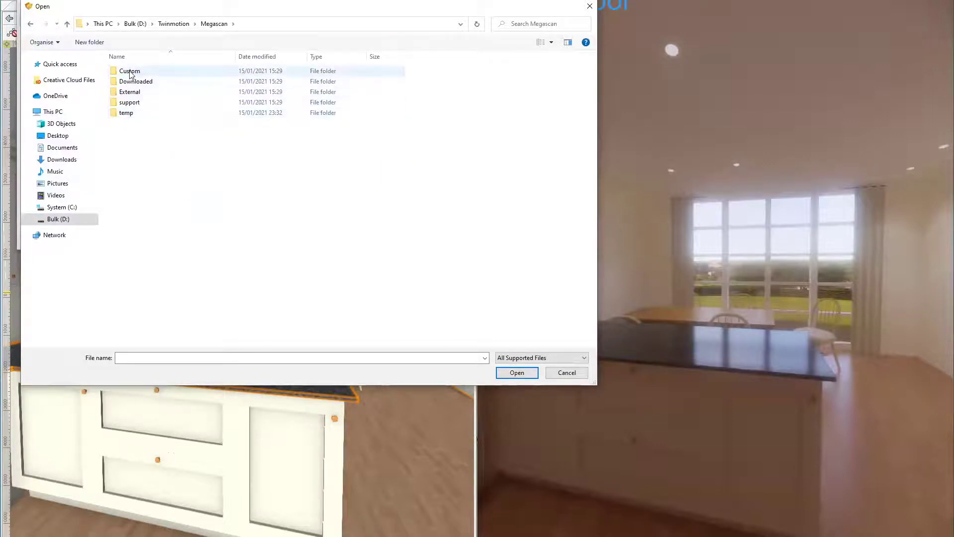
double_click(134, 81)
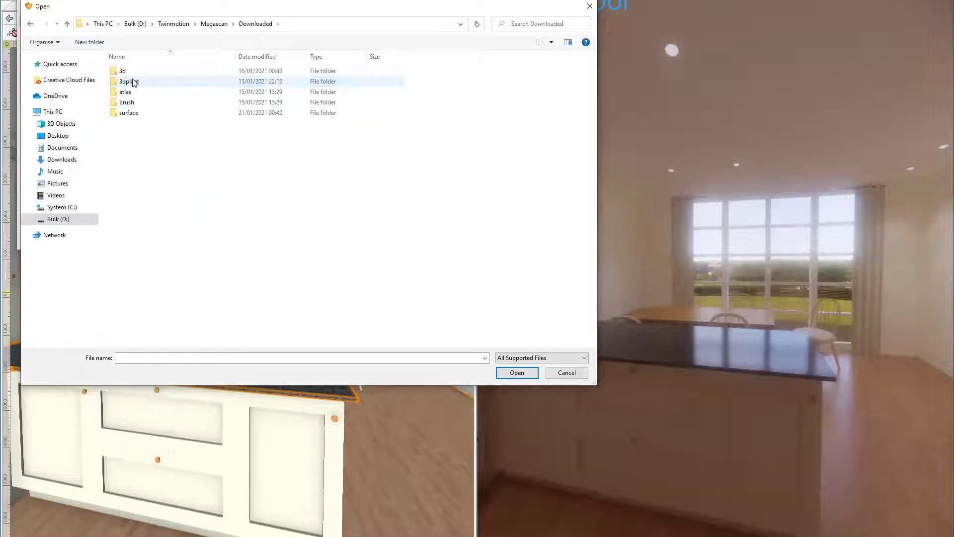
double_click(131, 112)
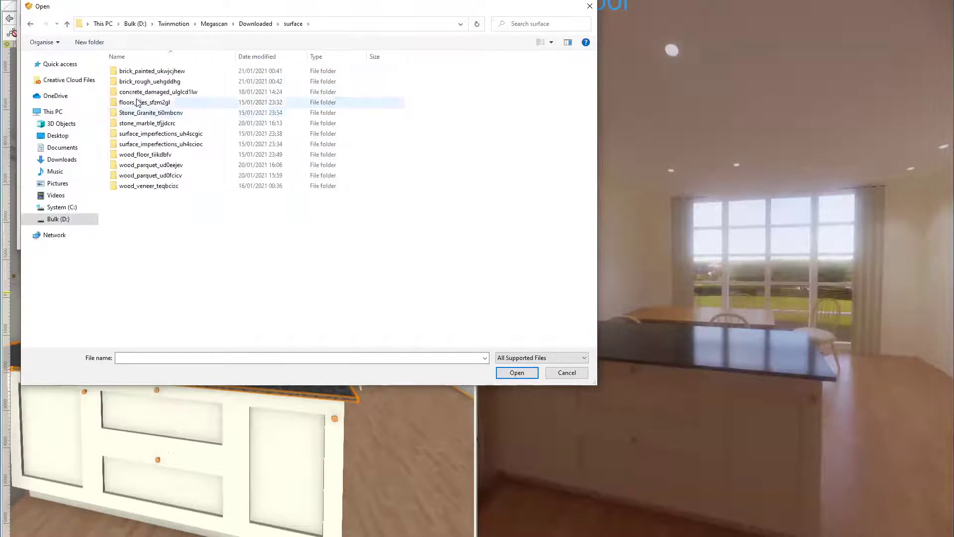
left_click(143, 127)
double_click(144, 127)
double_click(246, 75)
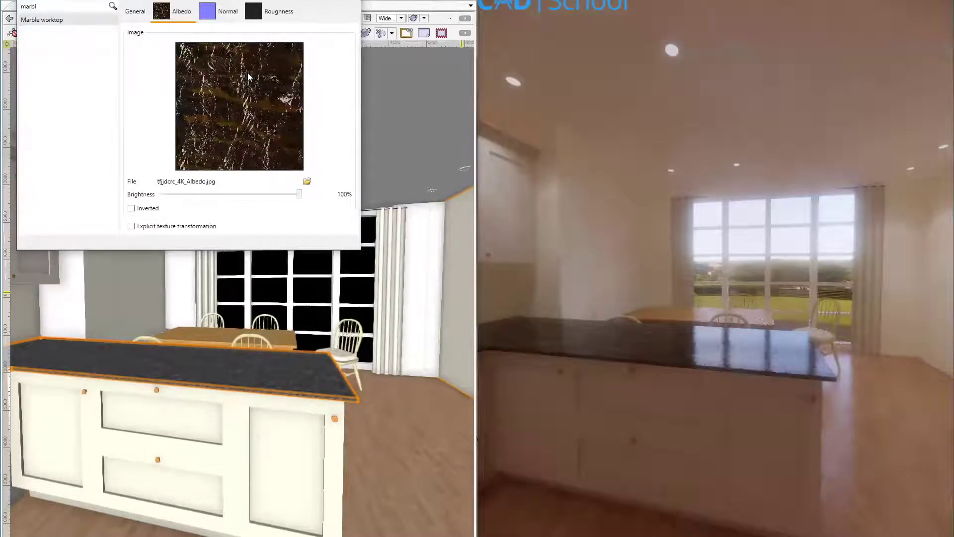
Replace the Marble worktop's normal map with tfjjdcrc_4K_Normal from the same marble folder
left_click(207, 13)
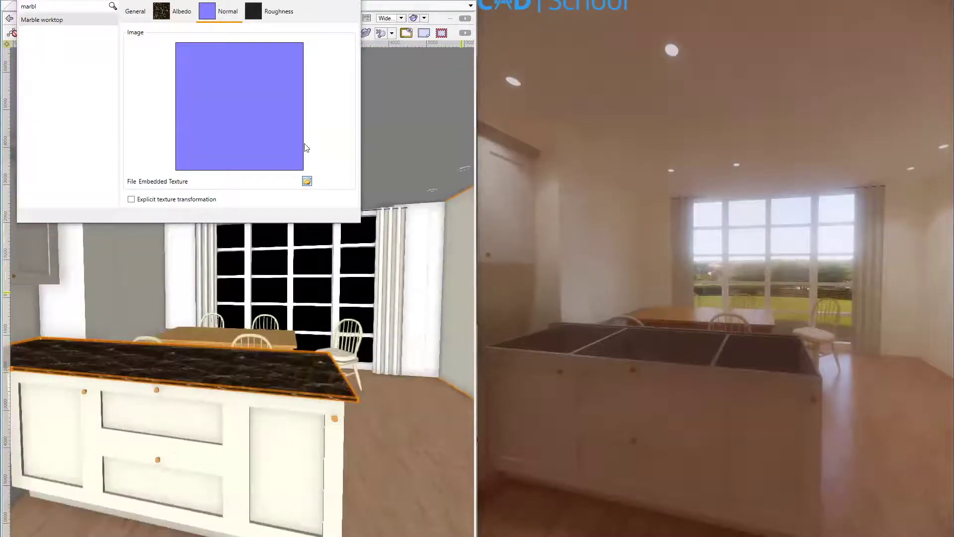
left_click(305, 148)
double_click(303, 78)
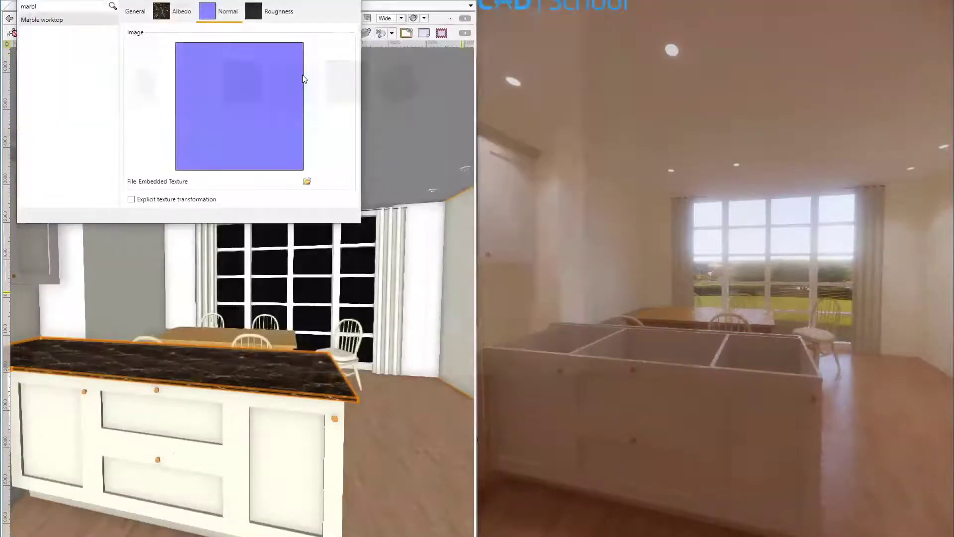
Replace the Marble worktop's roughness map with tfjjdcrc_4K_Roughness.jpg and close the material editor
left_click(257, 12)
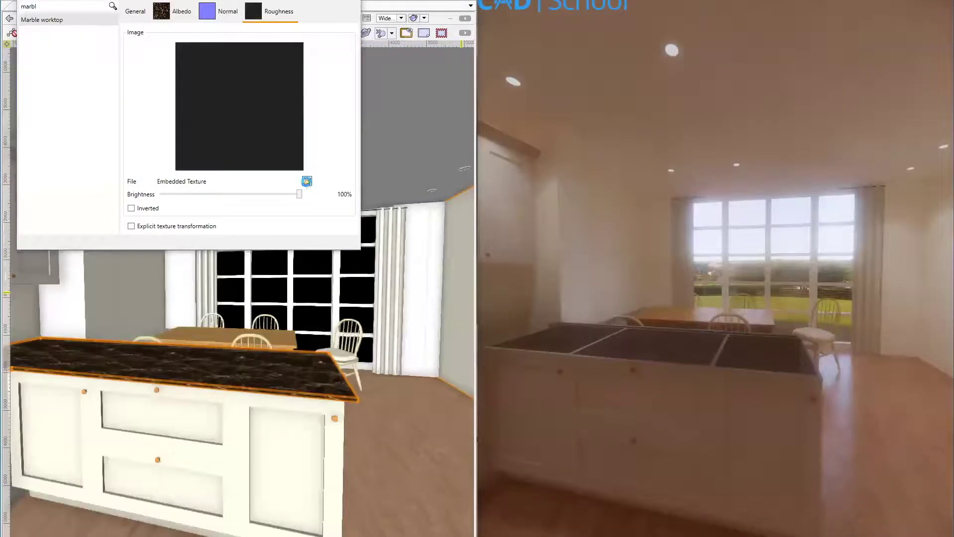
left_click(306, 182)
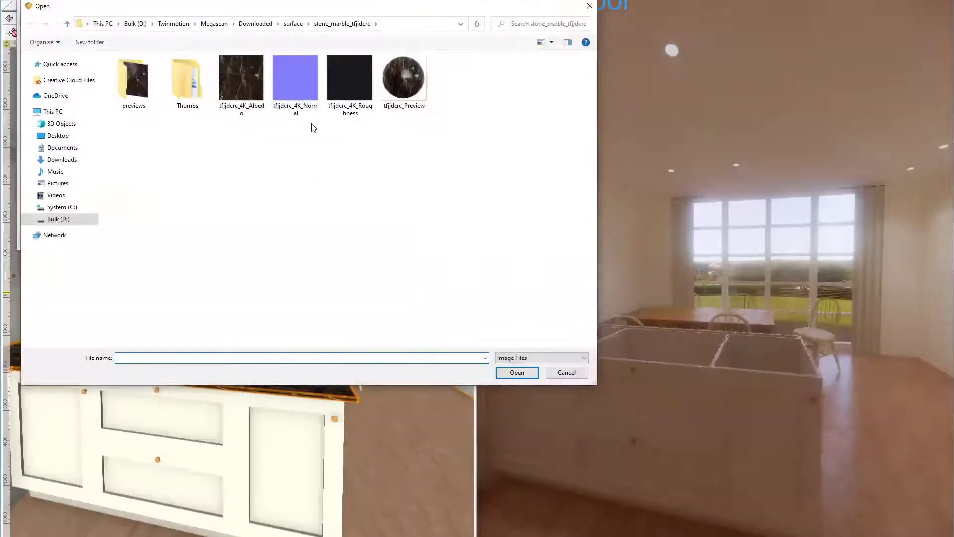
double_click(343, 66)
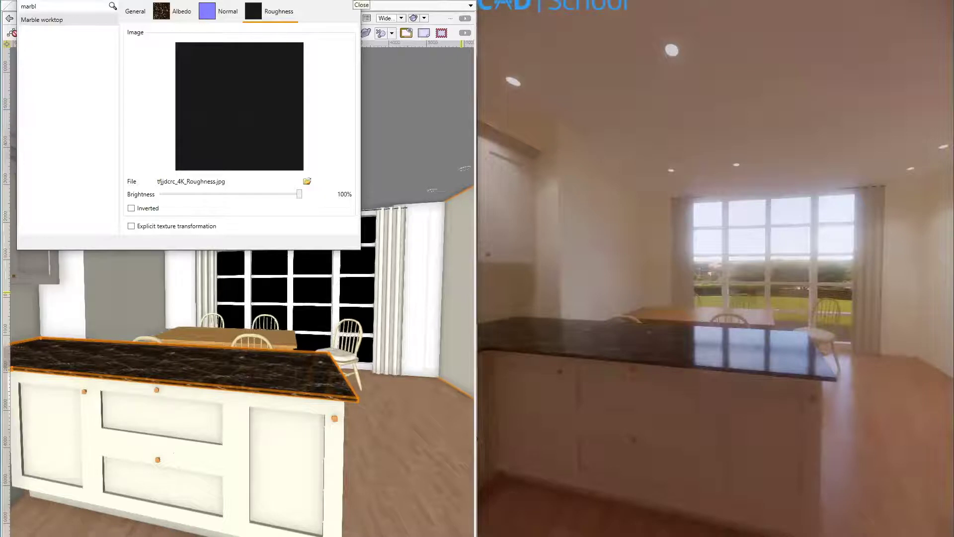
left_click(354, 3)
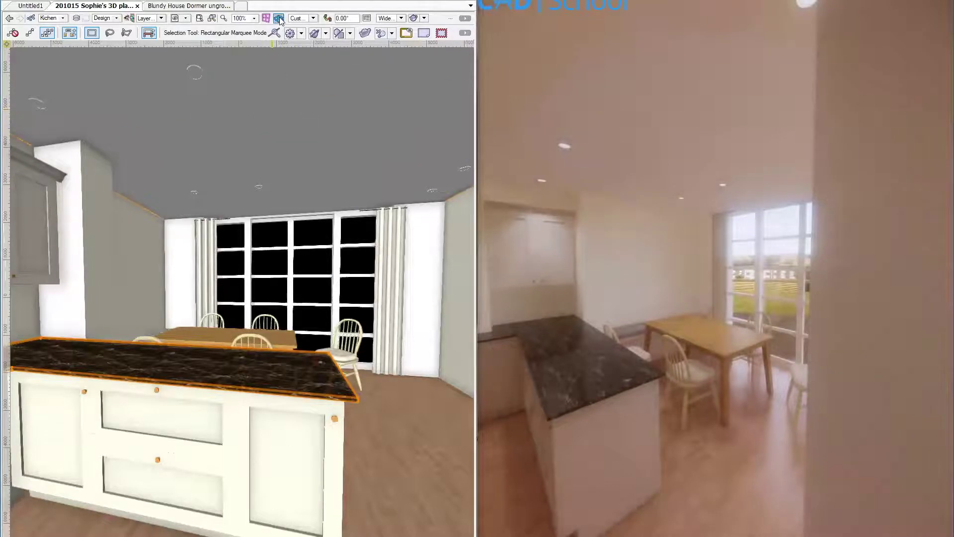
Draw a straight line along the underside of the two wall cabinets above the marble worktop
middle_click_drag(238, 196, 270, 184)
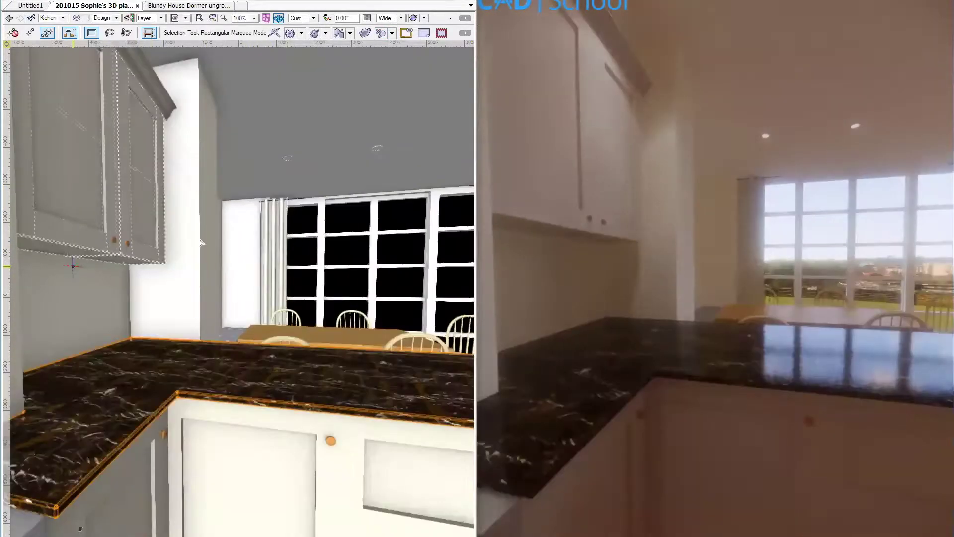
middle_click_drag(230, 238, 269, 238)
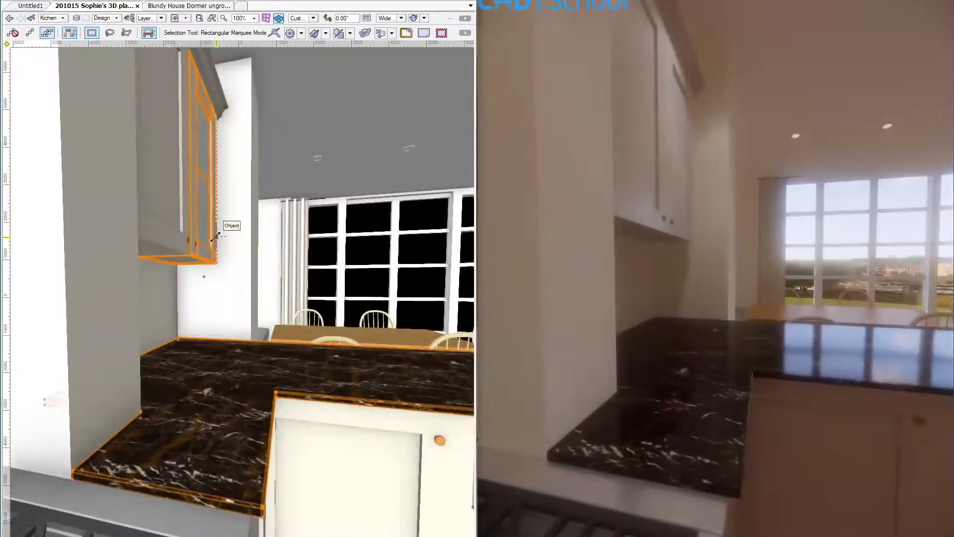
right_click(171, 237)
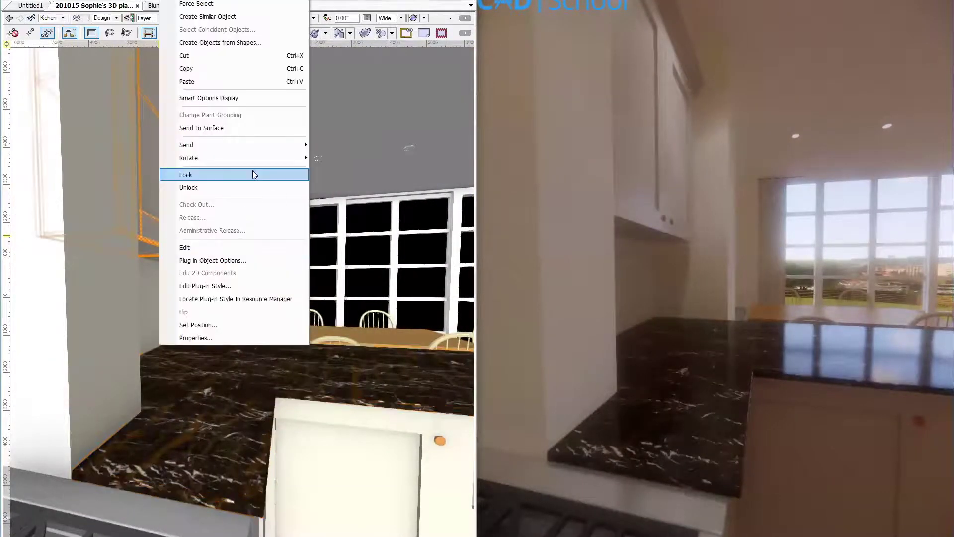
left_click(225, 253)
middle_click_drag(225, 252, 149, 241, "shift")
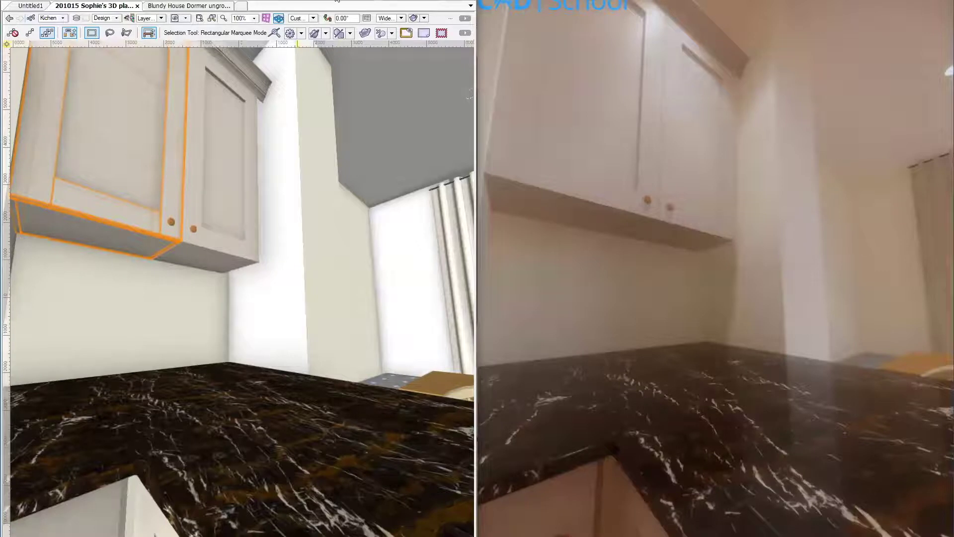
key("2")
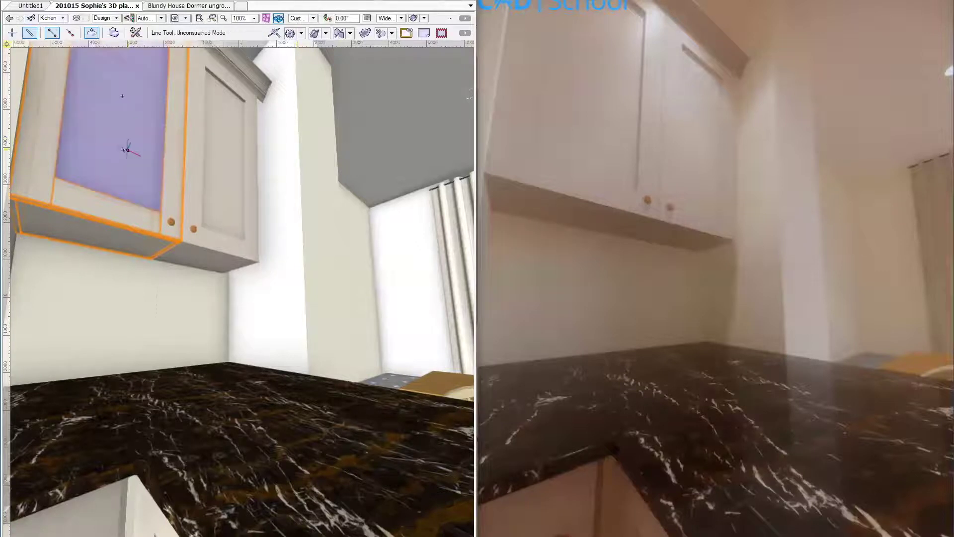
left_click(33, 215)
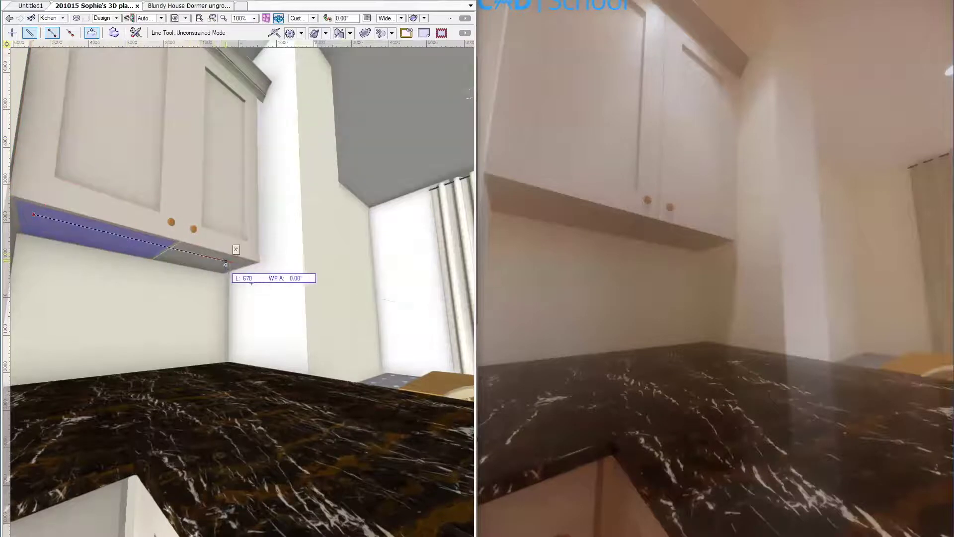
left_click(234, 264)
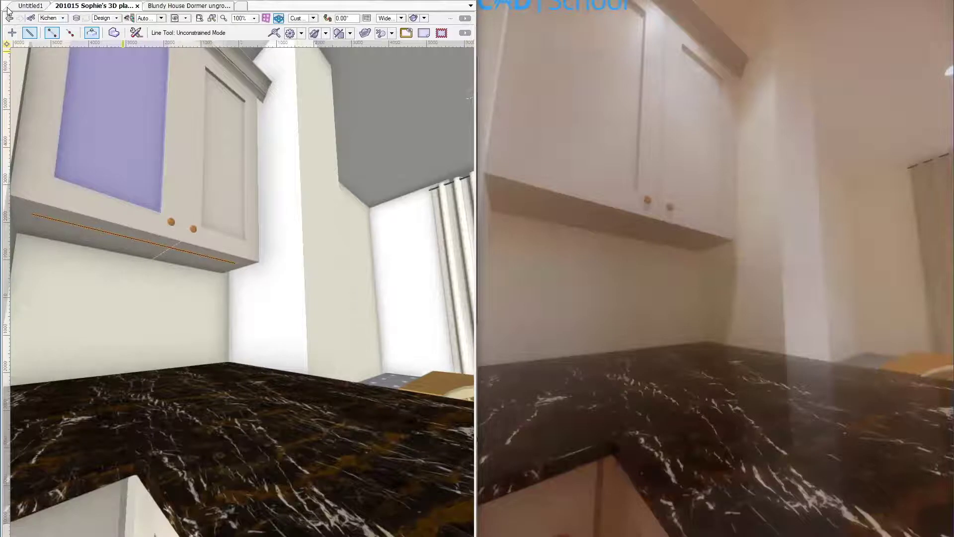
key("x")
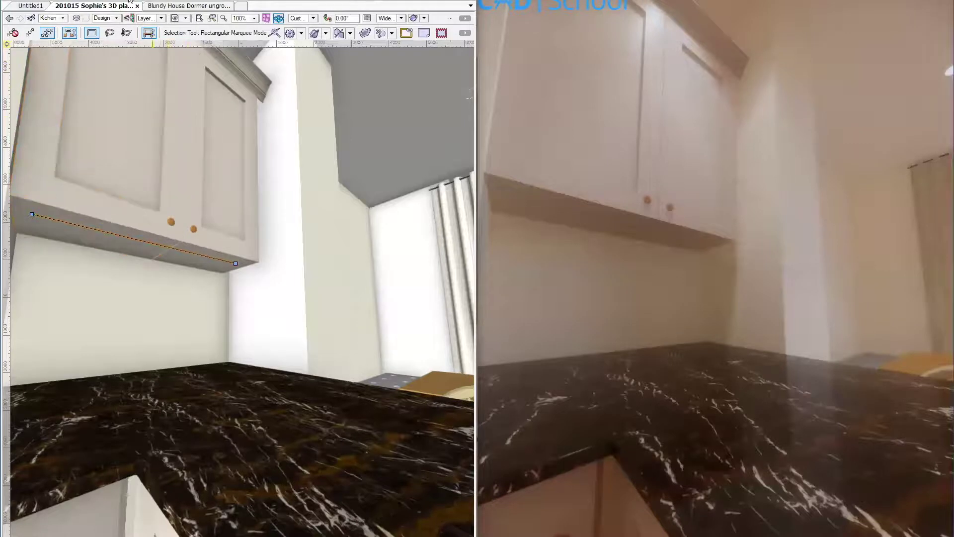
Convert the line under the wall cabinets to a line light, accepting the default light preferences
left_click(80, 1)
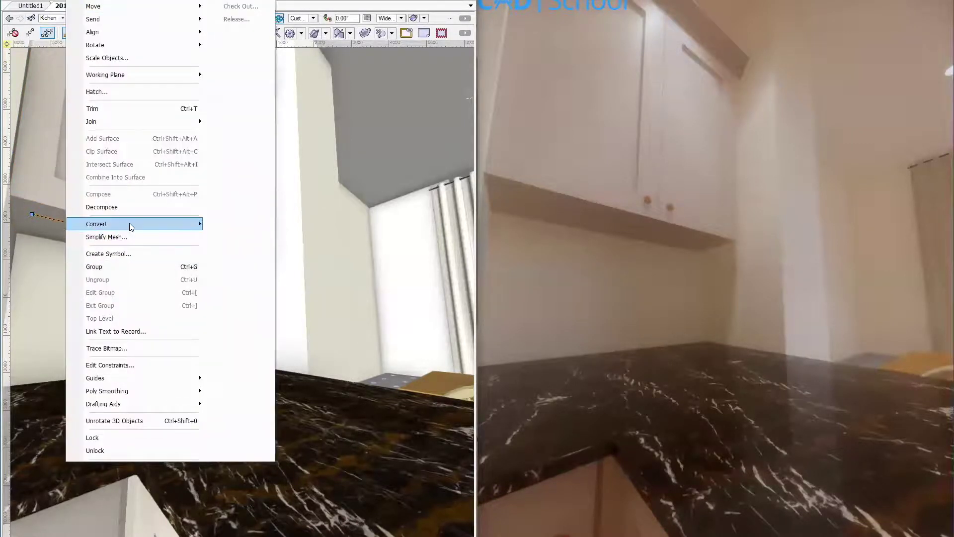
mouse_move(128, 222)
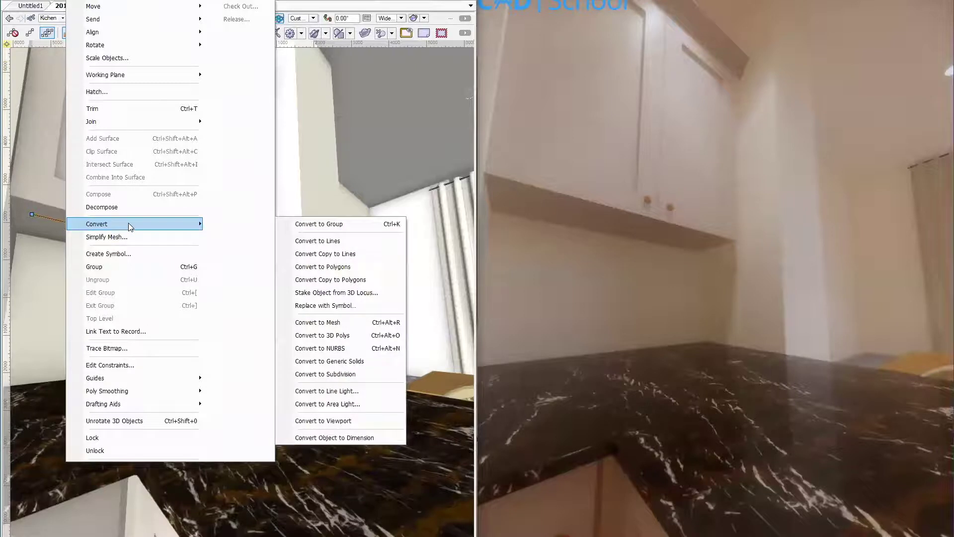
left_click(327, 391)
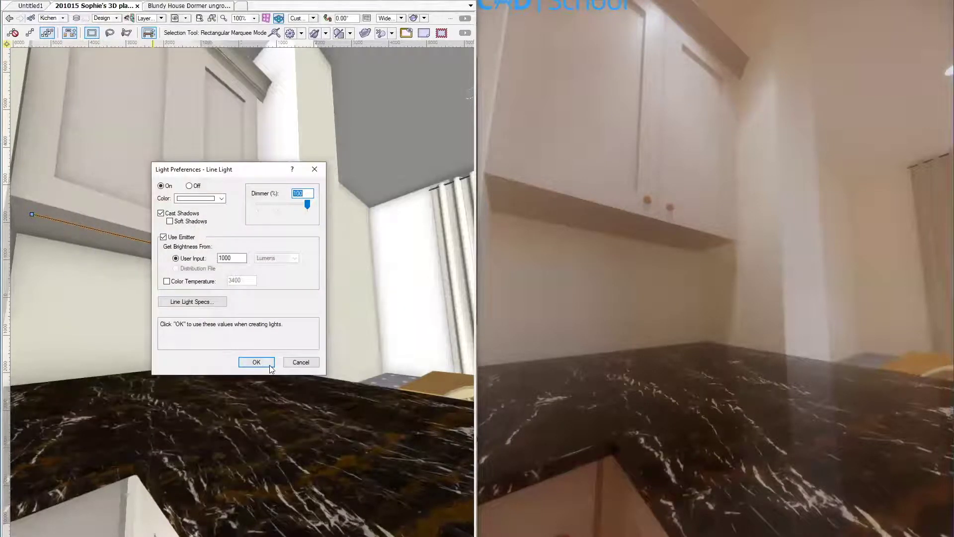
left_click(256, 362)
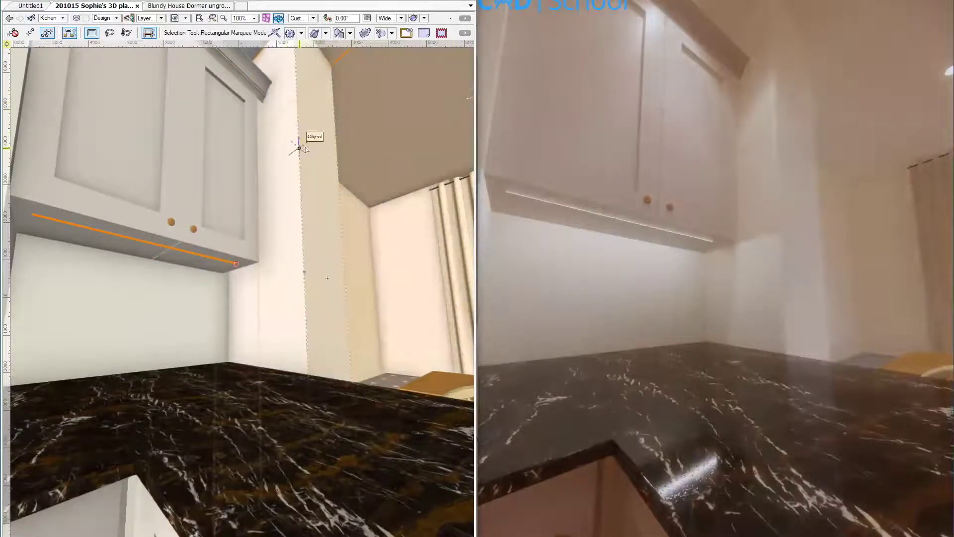
Examine the under-cabinet line light and its effect on the splashback and marble worktop, close up and from farther back
middle_click_drag(330, 164, 273, 196, "shift")
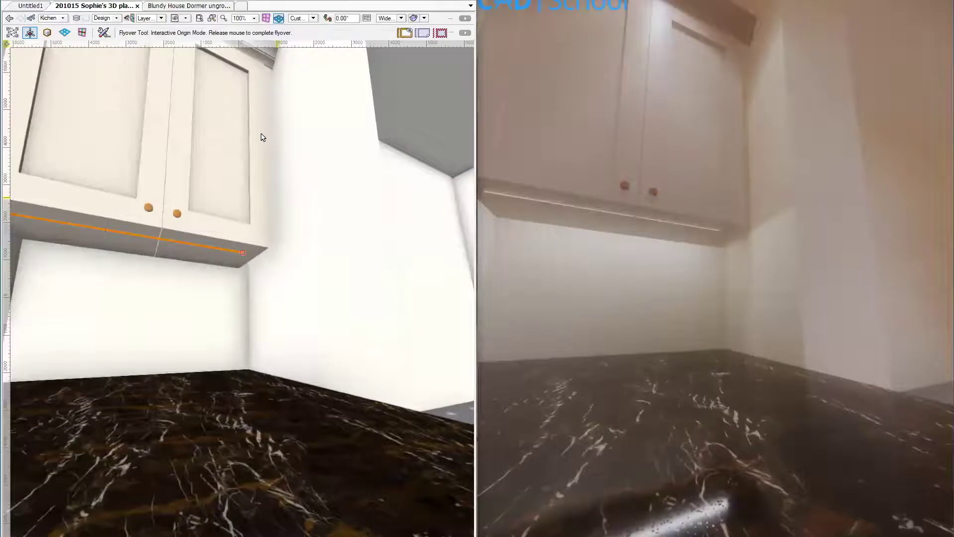
key("x")
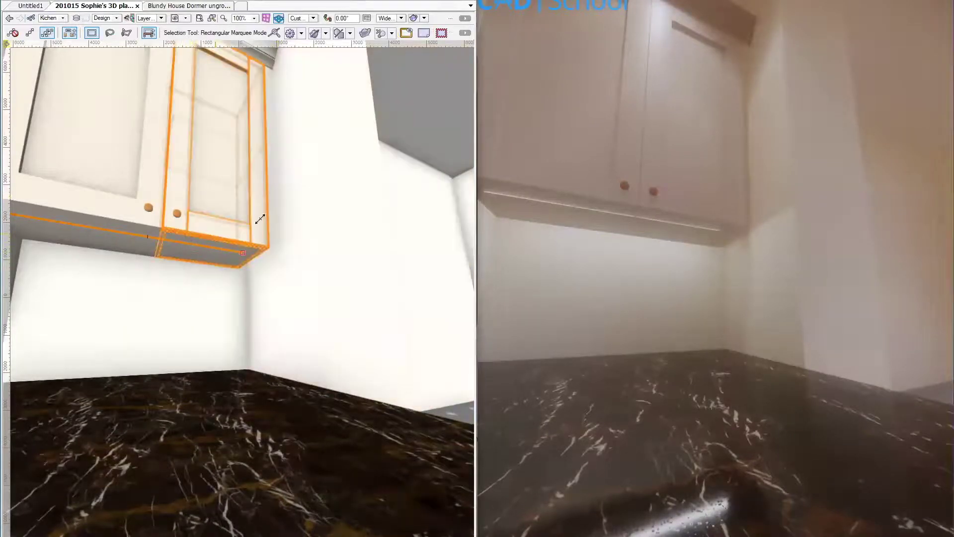
left_click(336, 129)
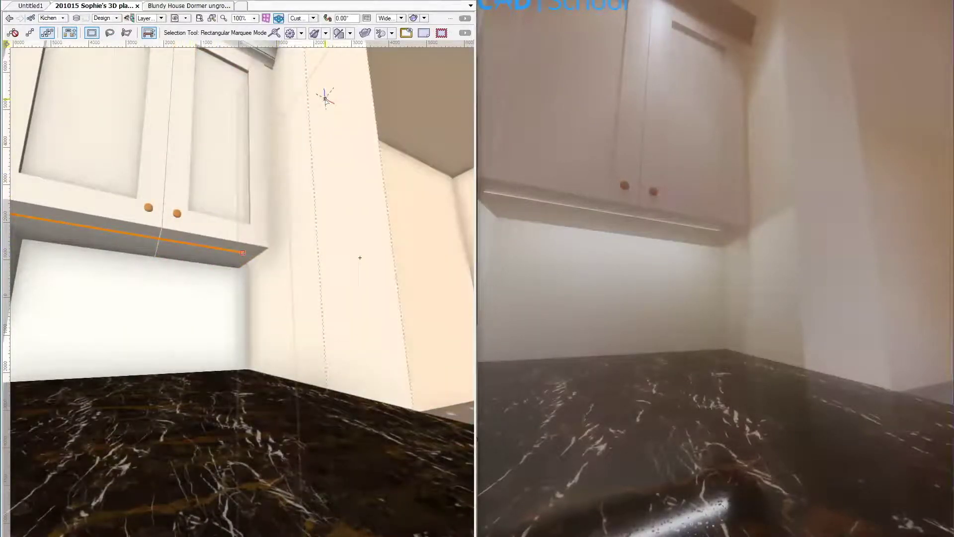
left_click(208, 149)
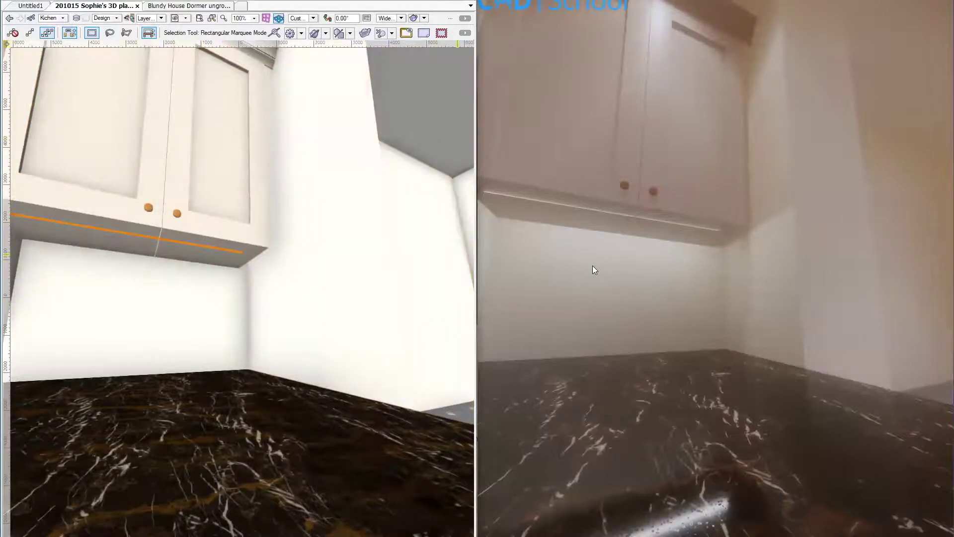
middle_click_drag(258, 164, 292, 278, "ctrl")
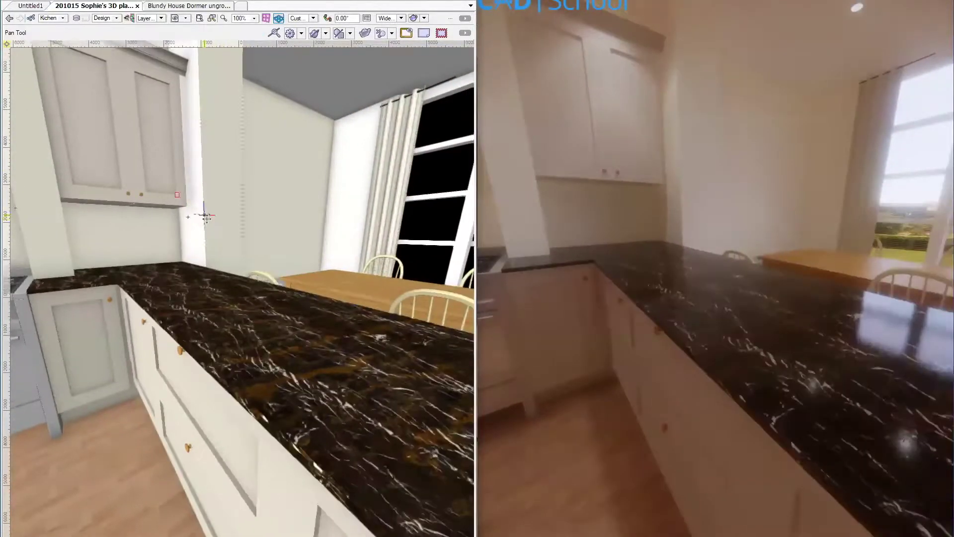
key("x")
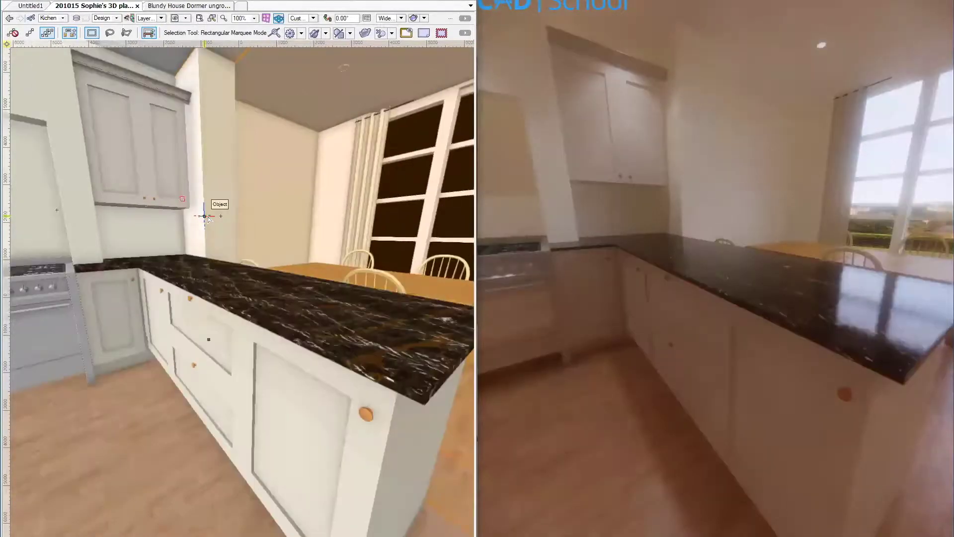
middle_click_drag(206, 221, 206, 241)
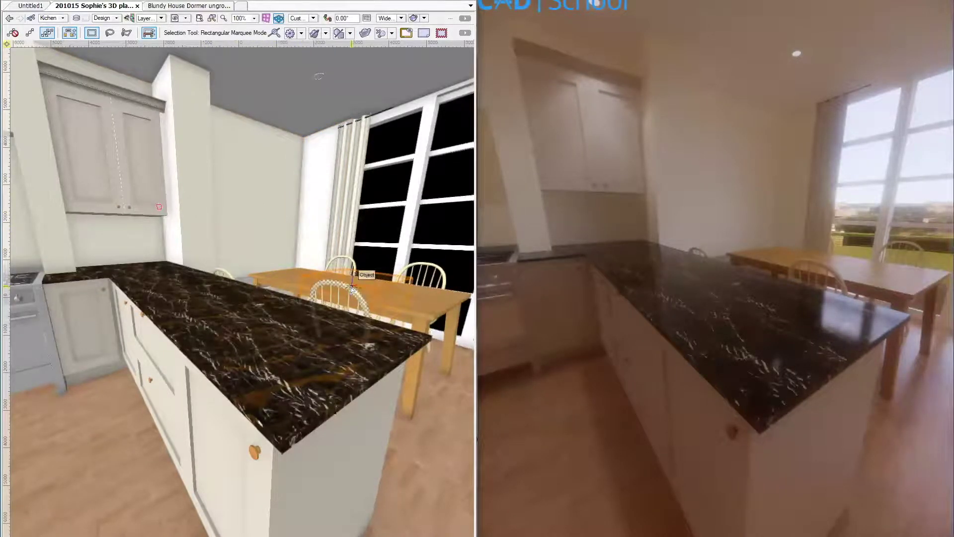
Render a still image of the current kitchen view and save it as a PNG in the Enscape folder on drive D
key("grave")
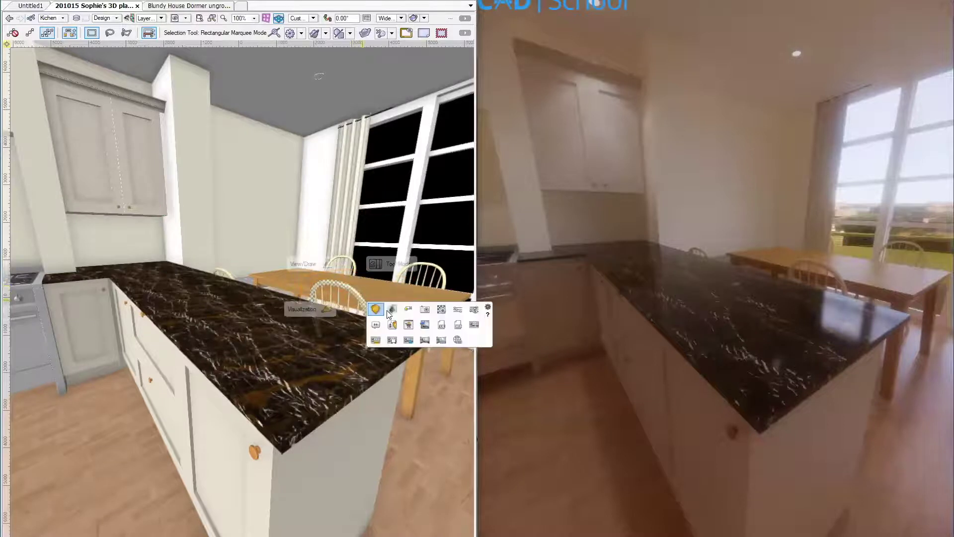
left_click(426, 326)
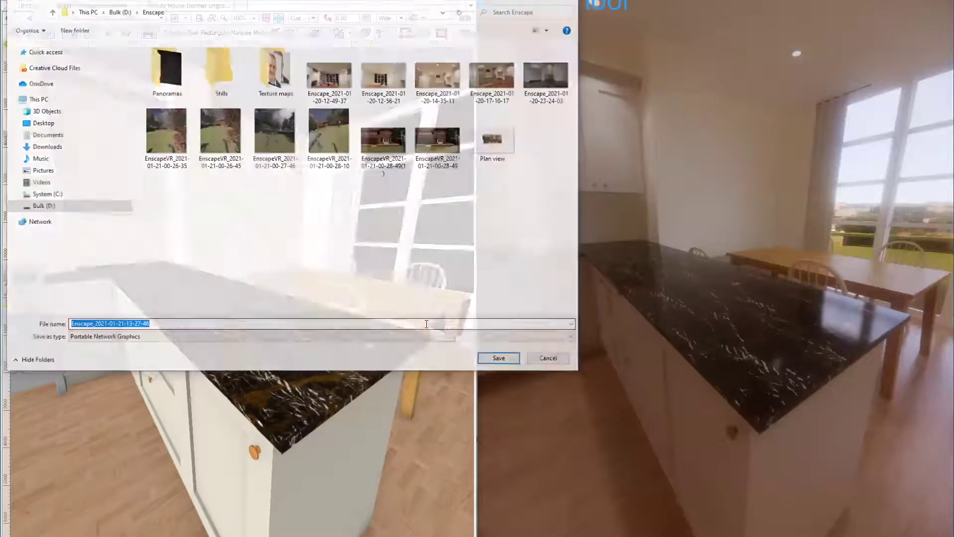
left_click(512, 360)
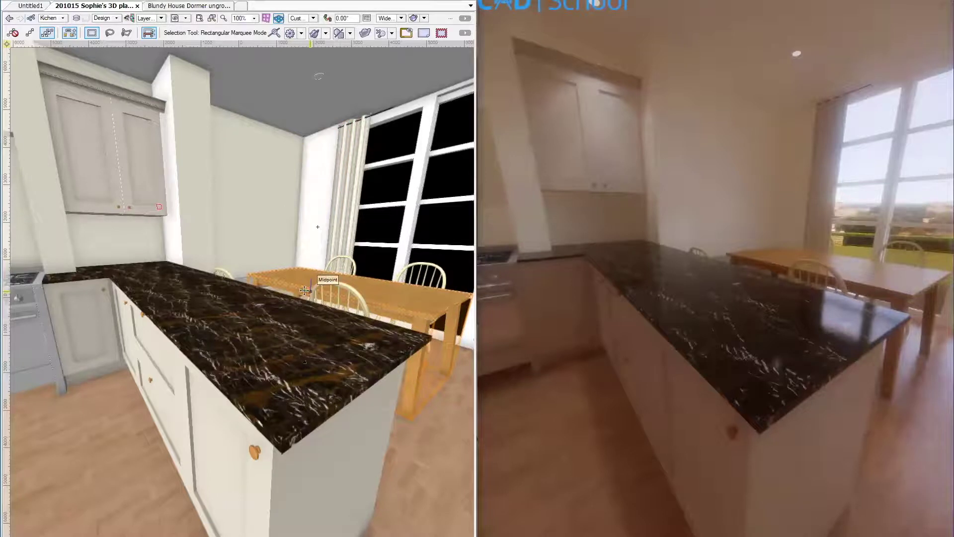
Select the kitchen project's panorama in Manage Uploads, view its browser QR code, and close the upload manager
key("grave")
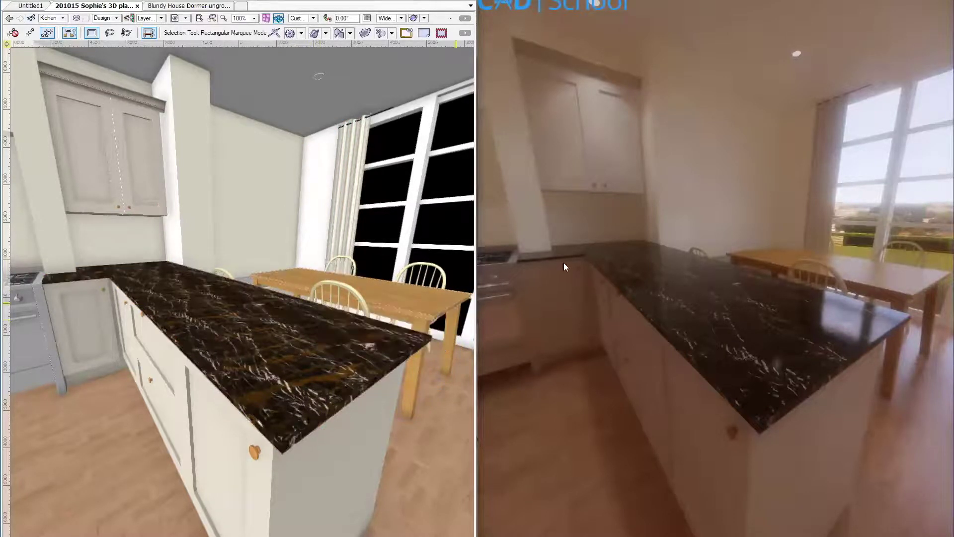
middle_click_drag(244, 270, 242, 268)
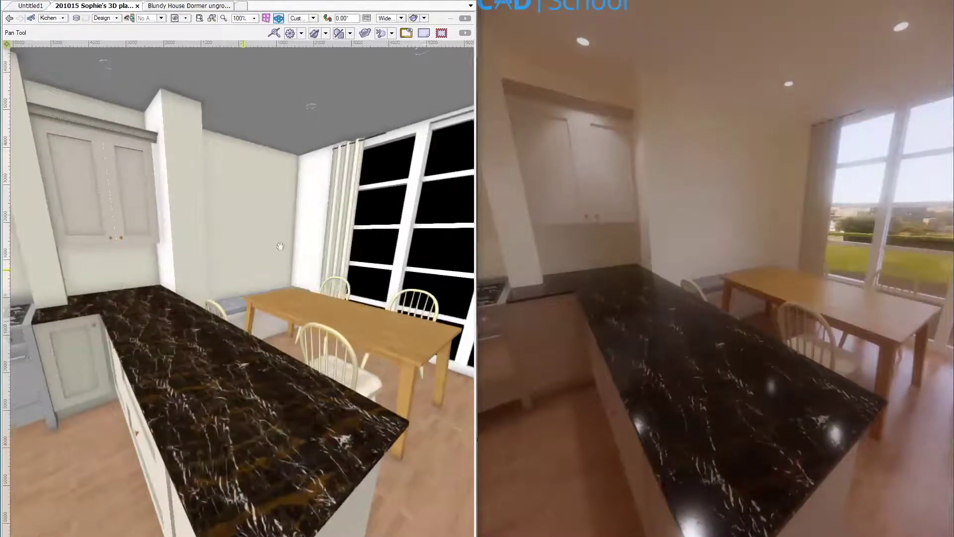
left_click_drag(704, 267, 814, 269)
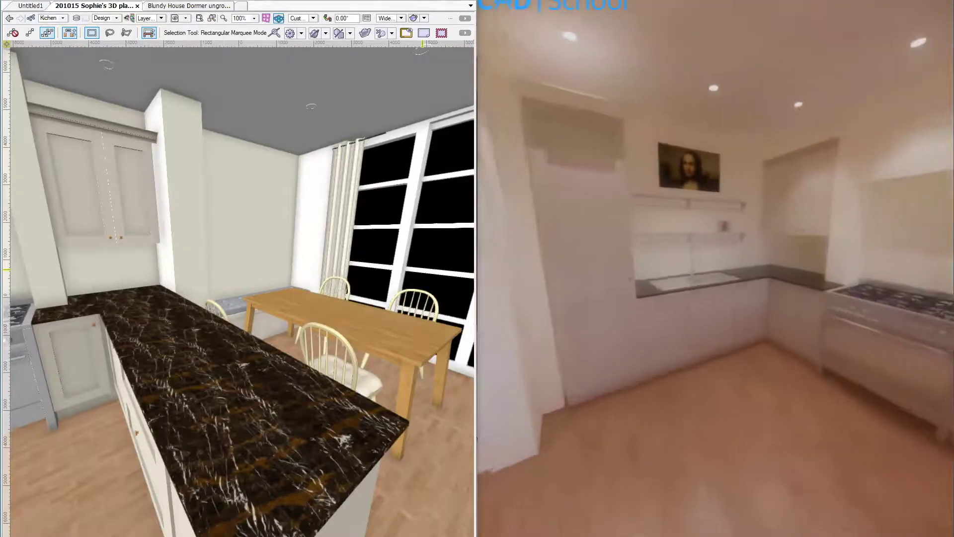
left_click(272, 252)
key("grave")
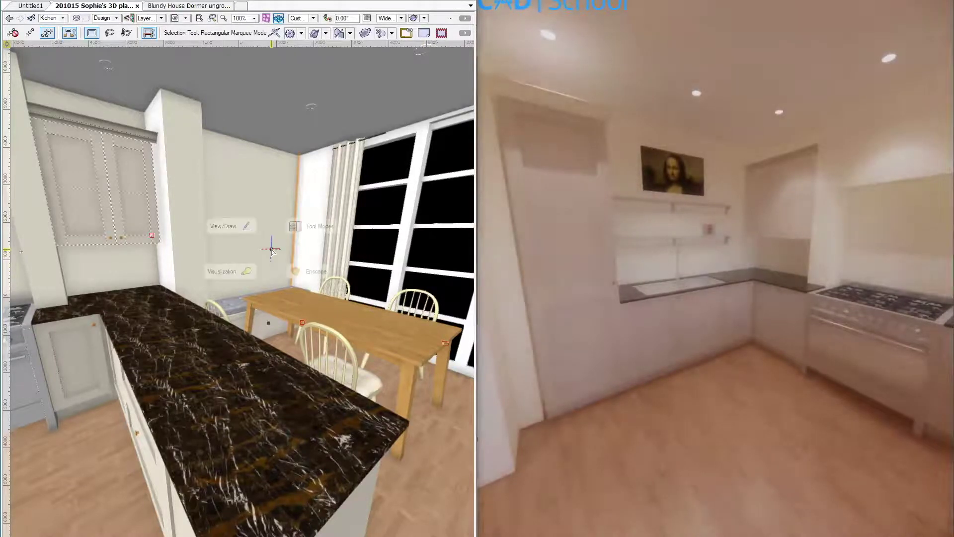
mouse_move(315, 268)
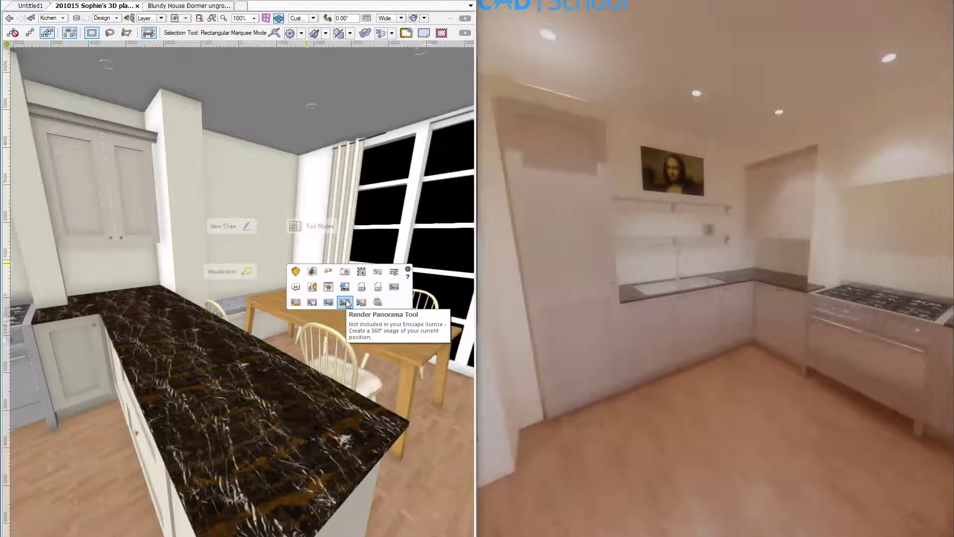
left_click(377, 303)
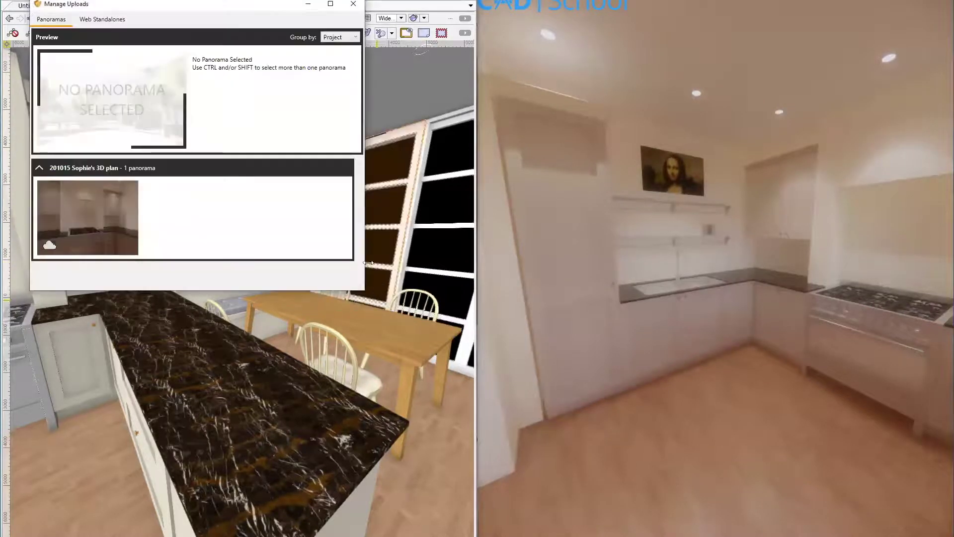
left_click(116, 209)
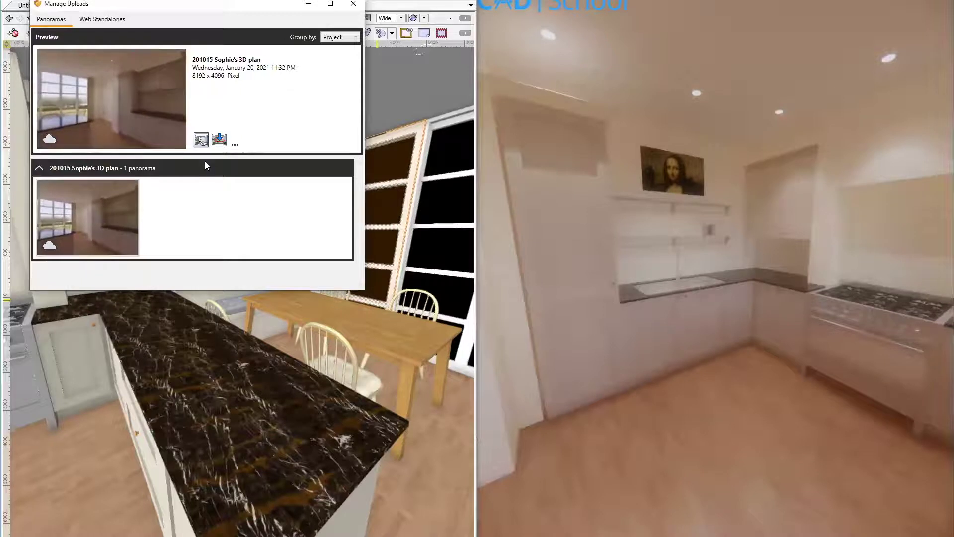
mouse_move(200, 141)
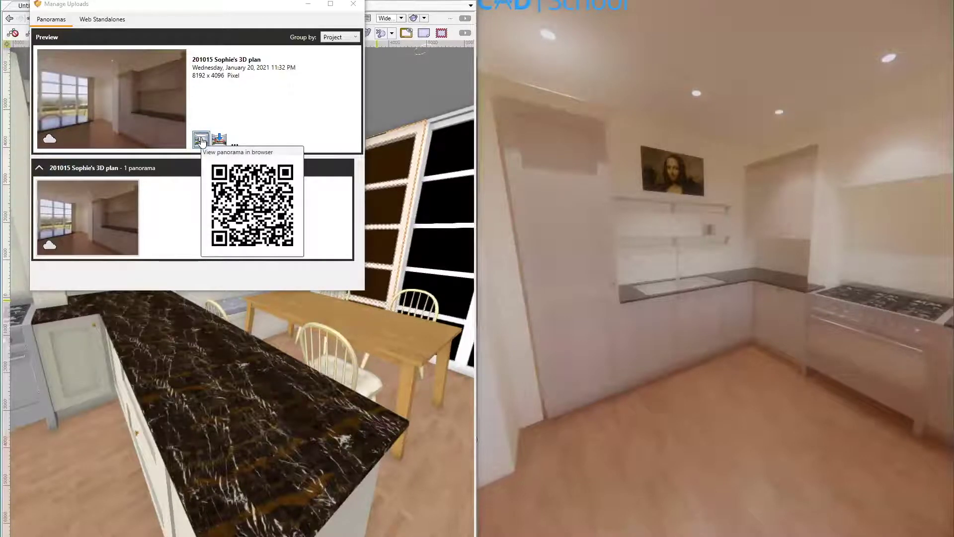
left_click(355, 4)
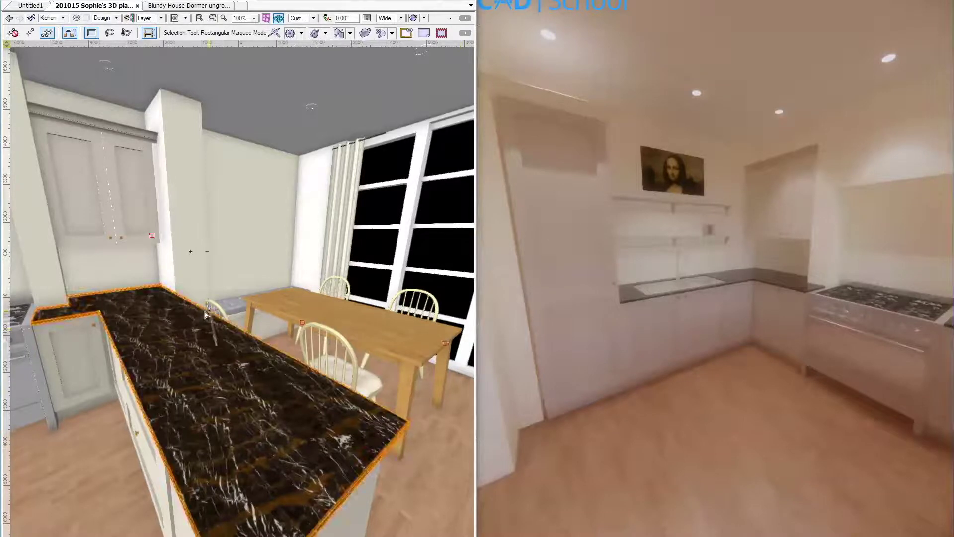
Bring the Enscape view back to the worktop and dining table and open the Video Editor
left_click(249, 300)
middle_click_drag(249, 300, 213, 292)
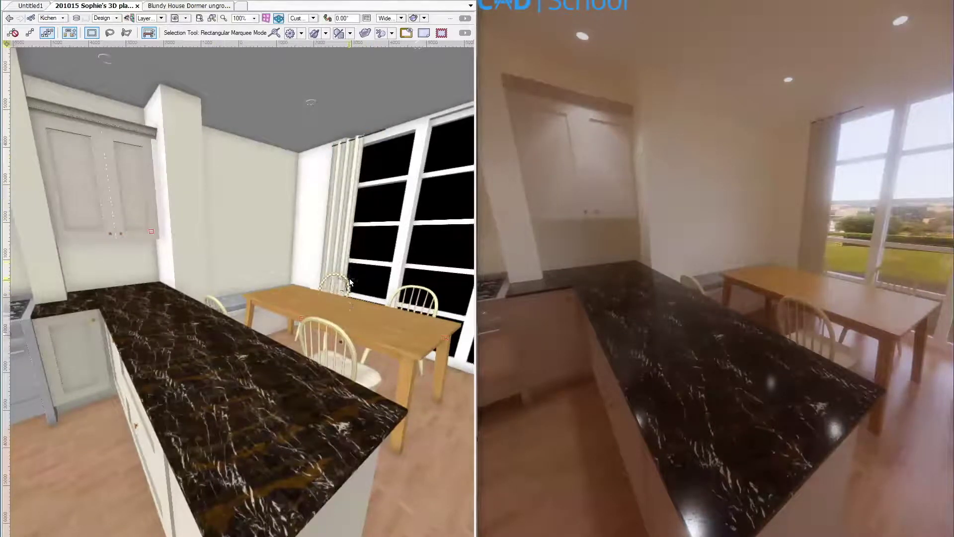
key("e")
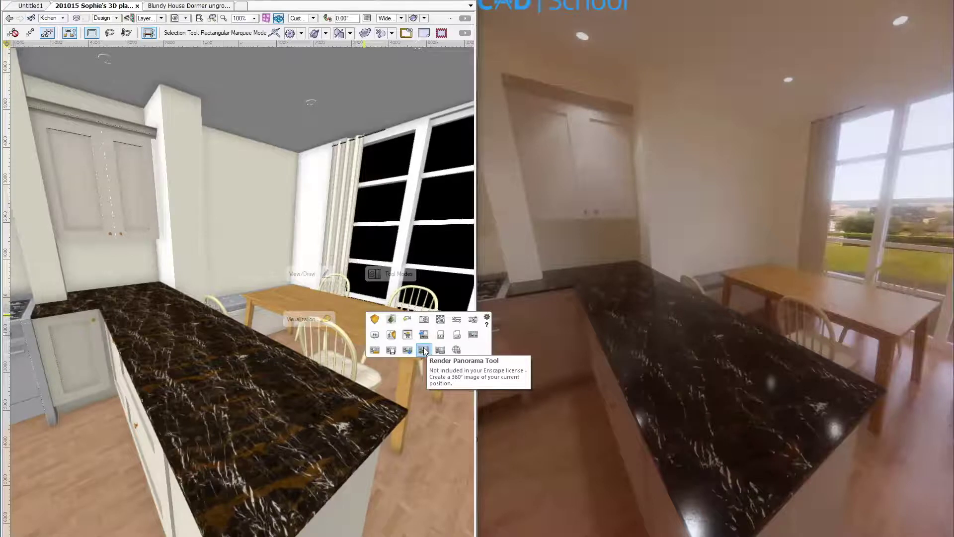
left_click(443, 349)
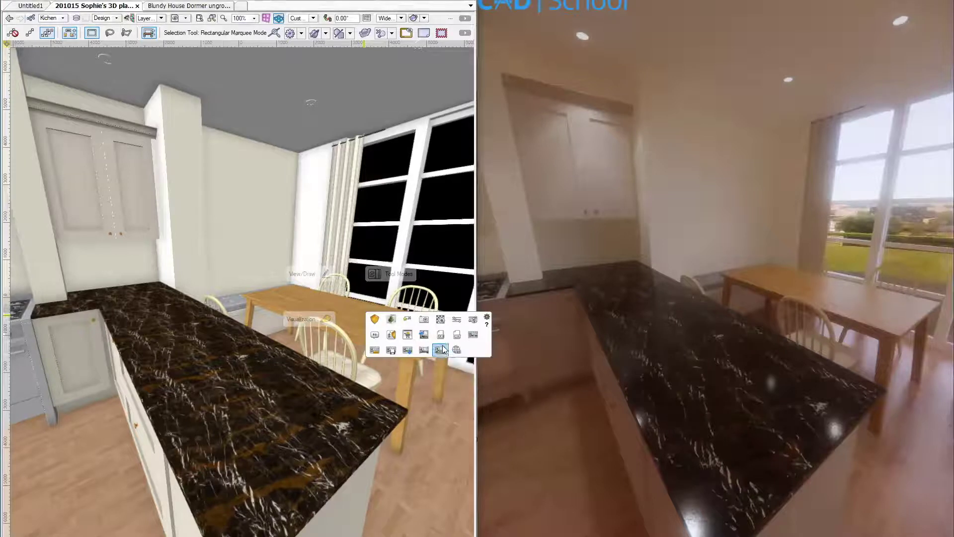
left_click(473, 334)
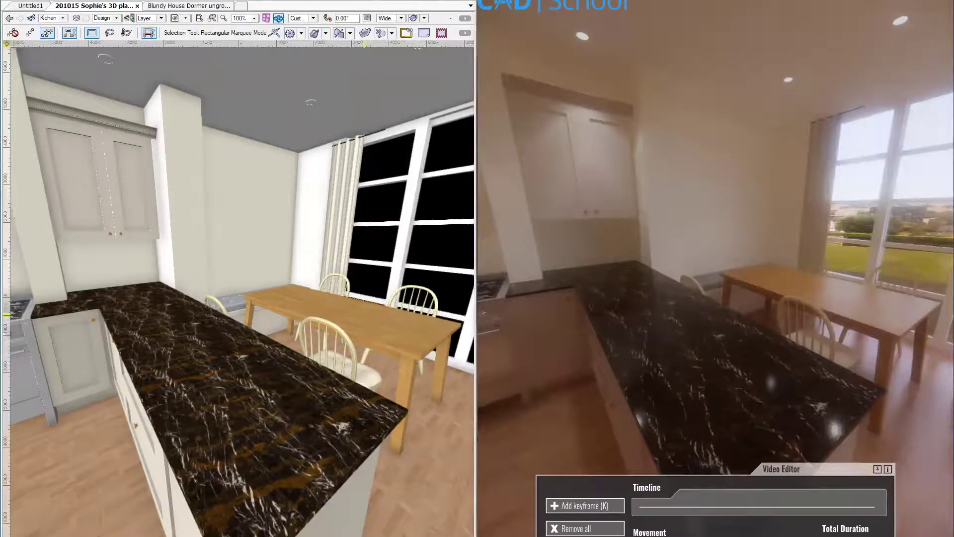
Show the Enscape view full screen and add the first keyframe beside the range cooker, facing the peninsula and windows
key("F11")
left_click_drag(616, 278, 669, 247)
scroll(673, 244, "down", 3)
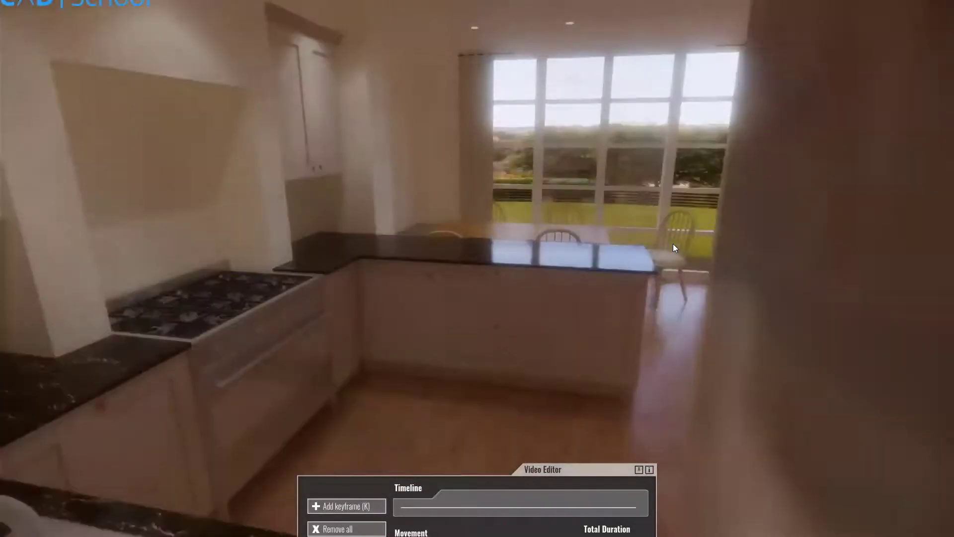
scroll(596, 248, "down", 2)
scroll(594, 247, "up", 2)
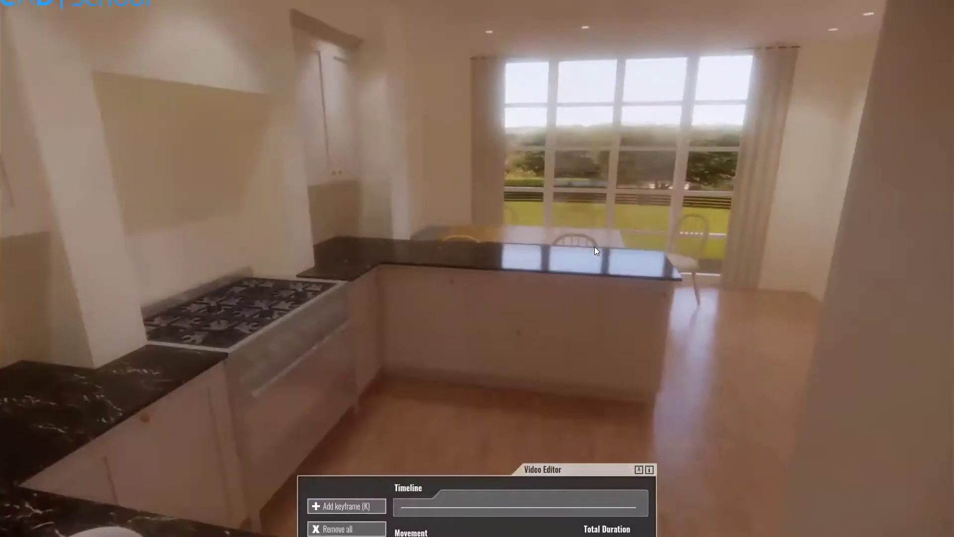
scroll(594, 247, "up", 3)
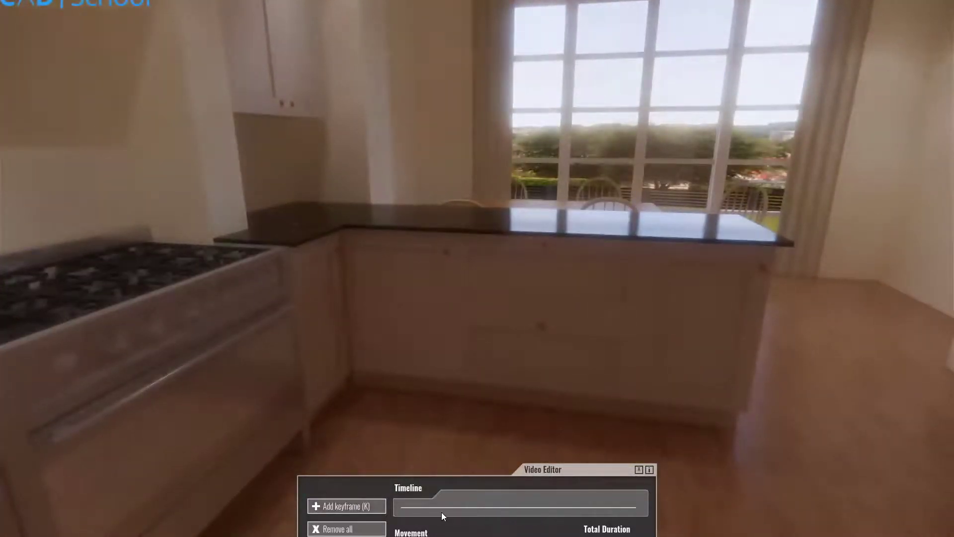
key("k")
Add a second keyframe past the end of the peninsula, facing the dining table and large window from a raised viewpoint
key("d")
left_click_drag(611, 251, 662, 254)
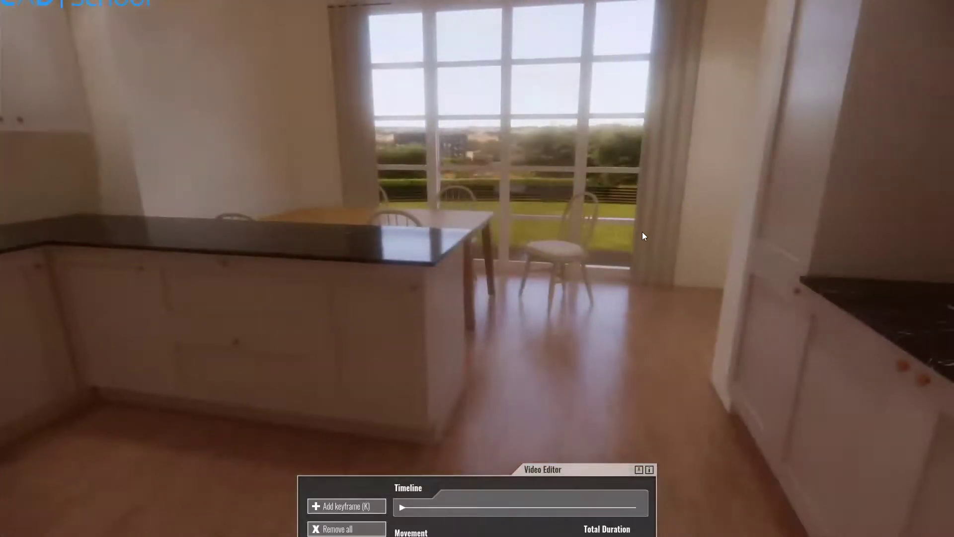
key("e")
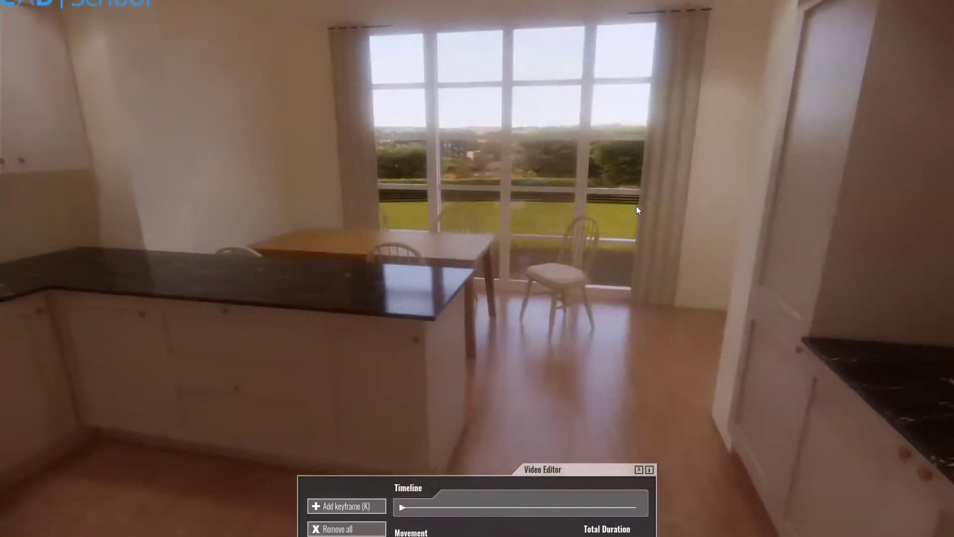
key("w")
key("e")
key("k")
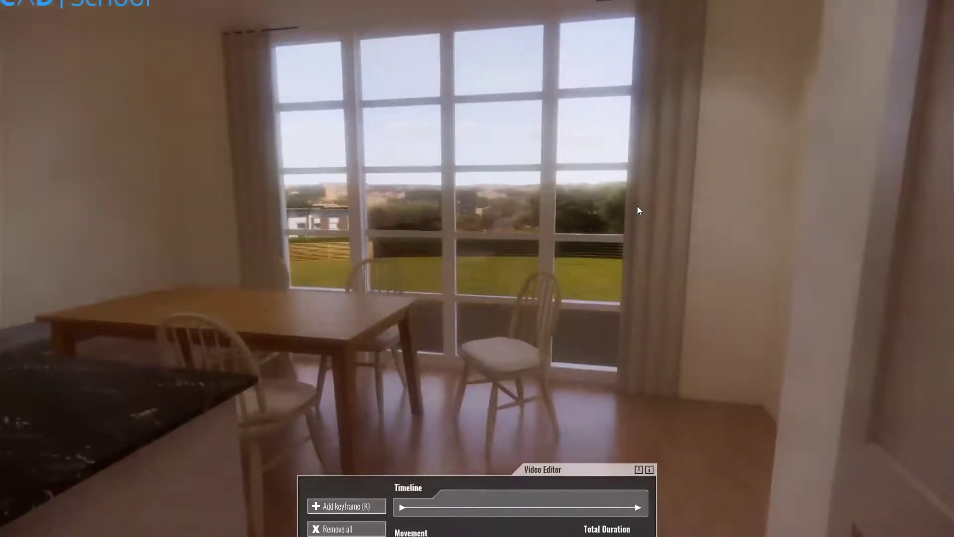
Add a third keyframe near the window, looking back across the dining table to the peninsula and kitchen
key("d")
left_click_drag(582, 260, 590, 247)
key("s")
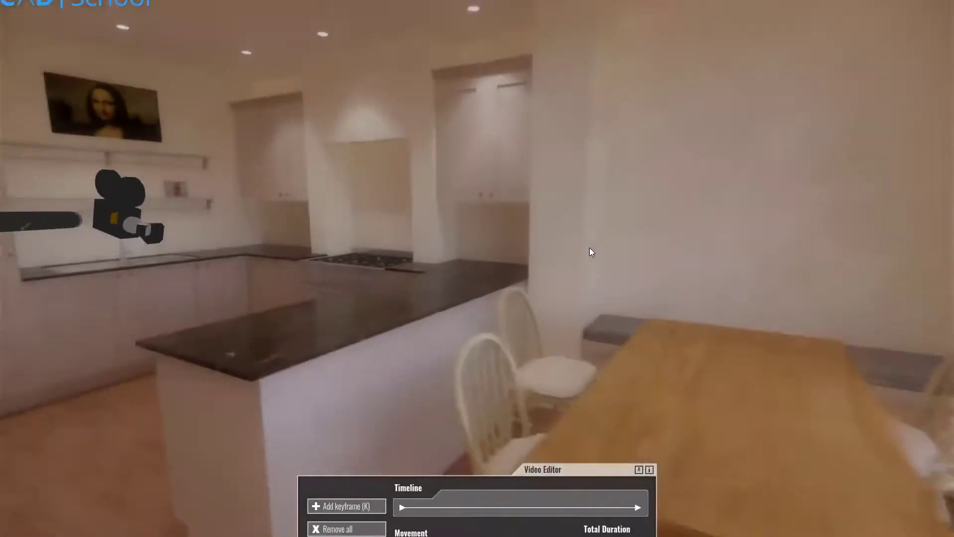
key("k")
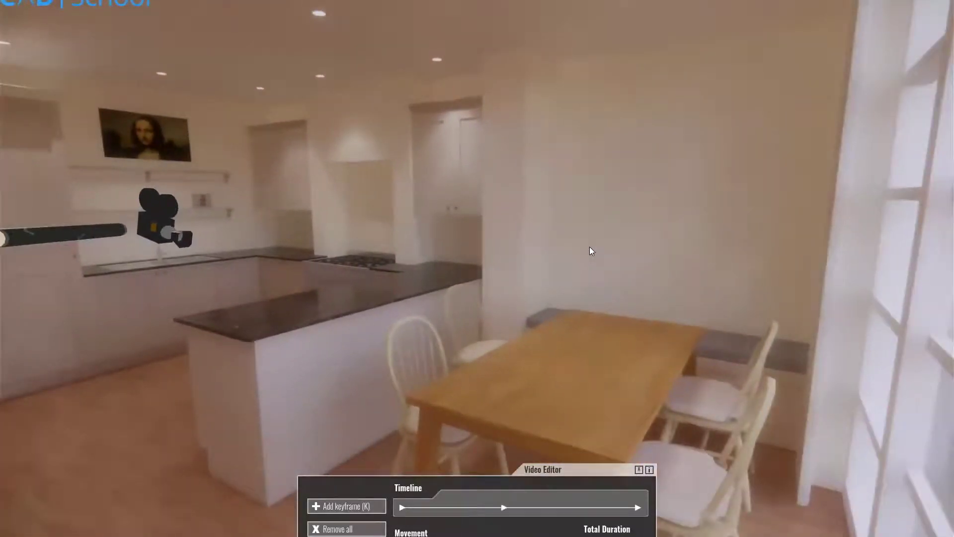
Add a fourth keyframe from behind the dining table, with the camera path and the kitchen in view
key("s")
key("d")
left_click_drag(589, 247, 589, 247)
key("s")
key("d")
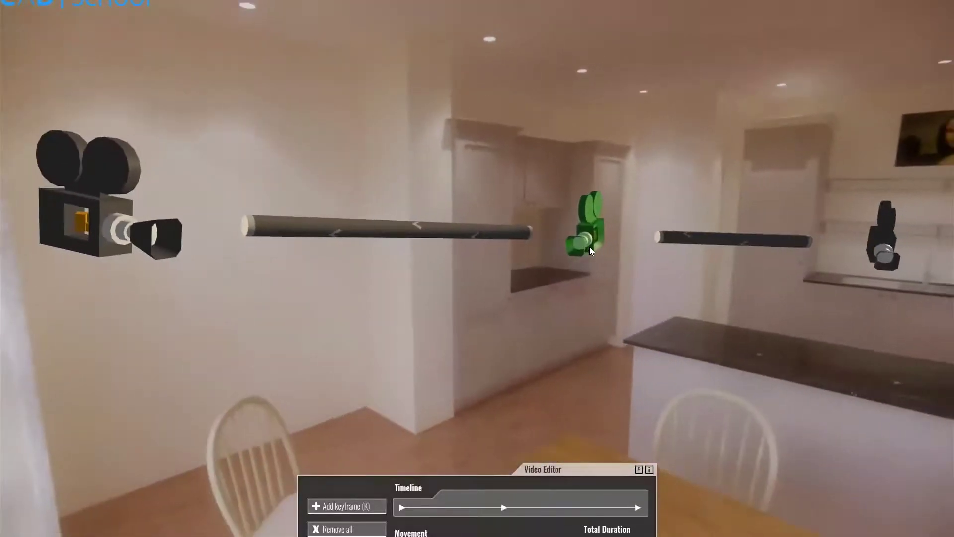
key("w")
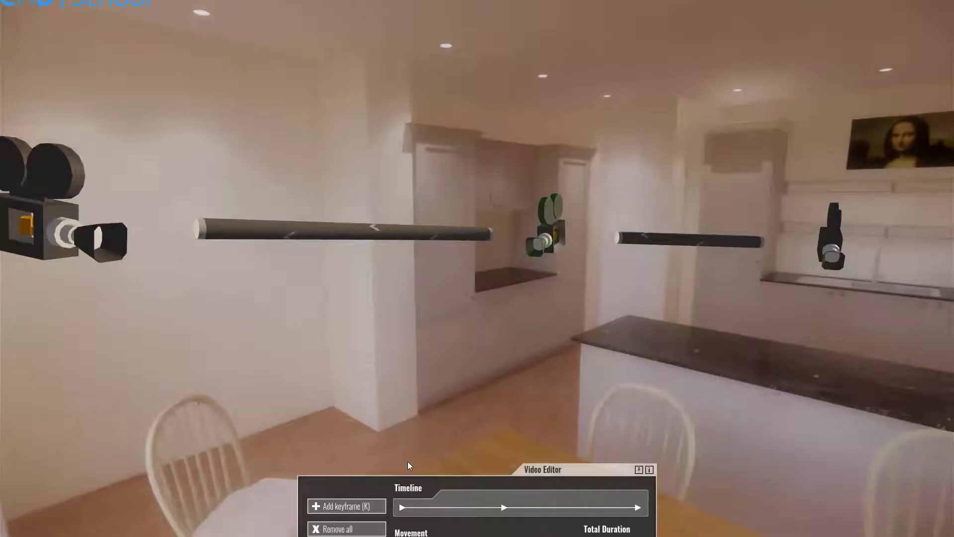
key("k")
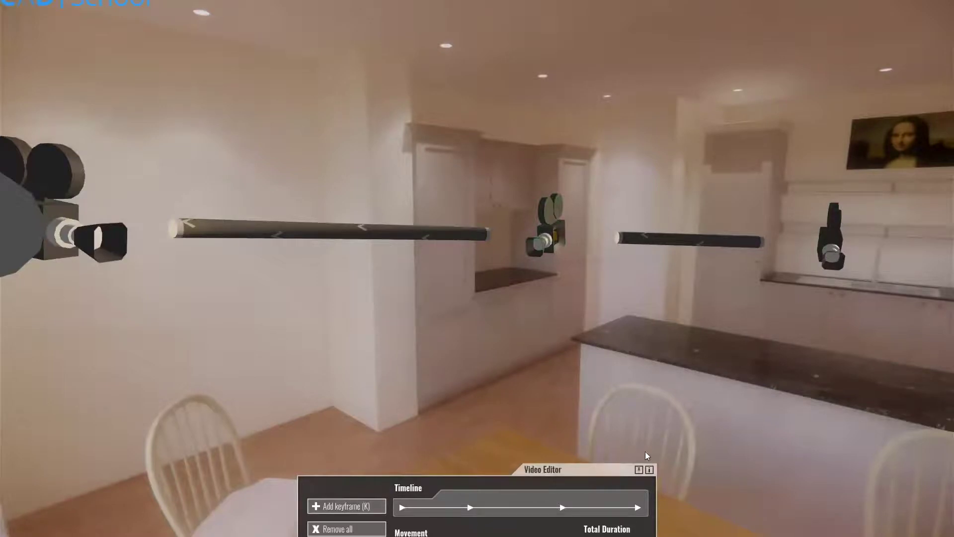
Move the third keyframe's camera slightly back from the dining table and apply the new position
left_click(561, 507)
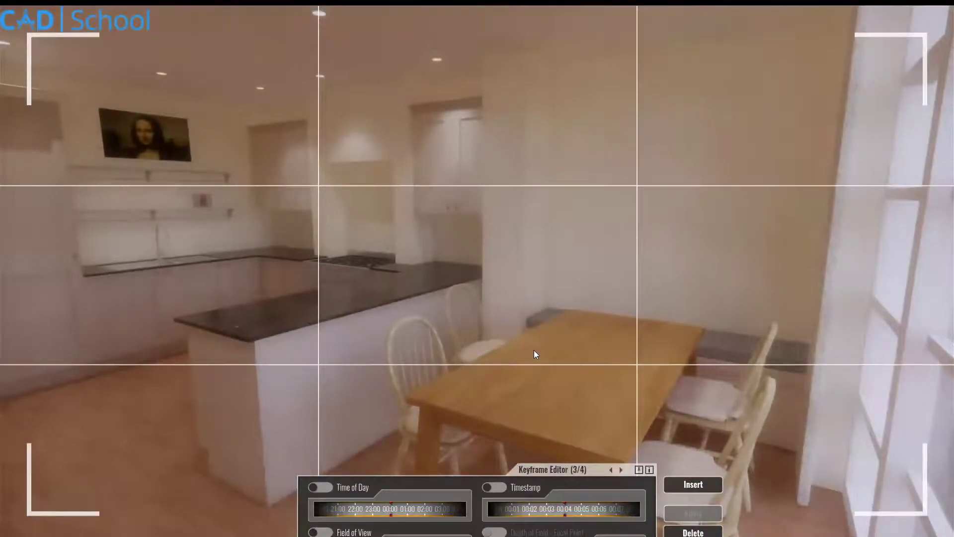
key("s")
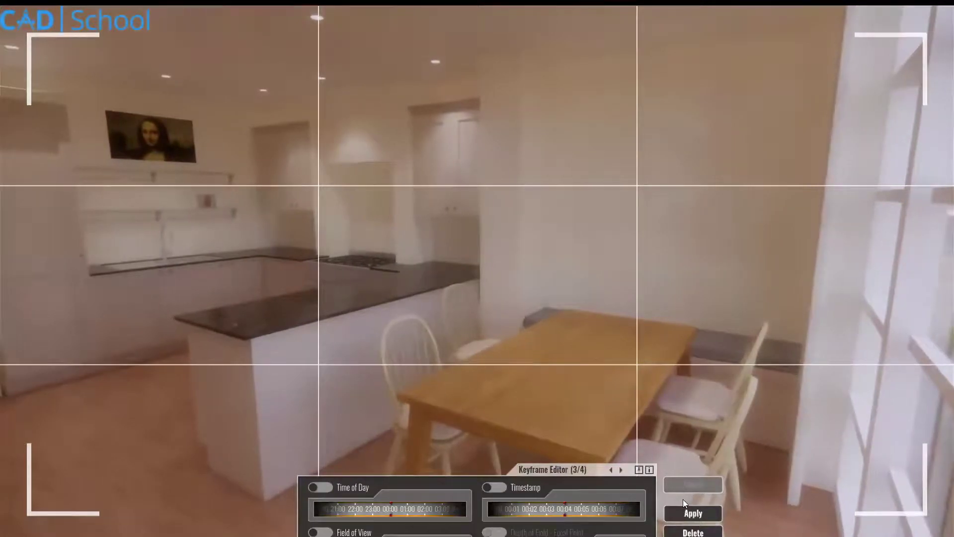
left_click(686, 514)
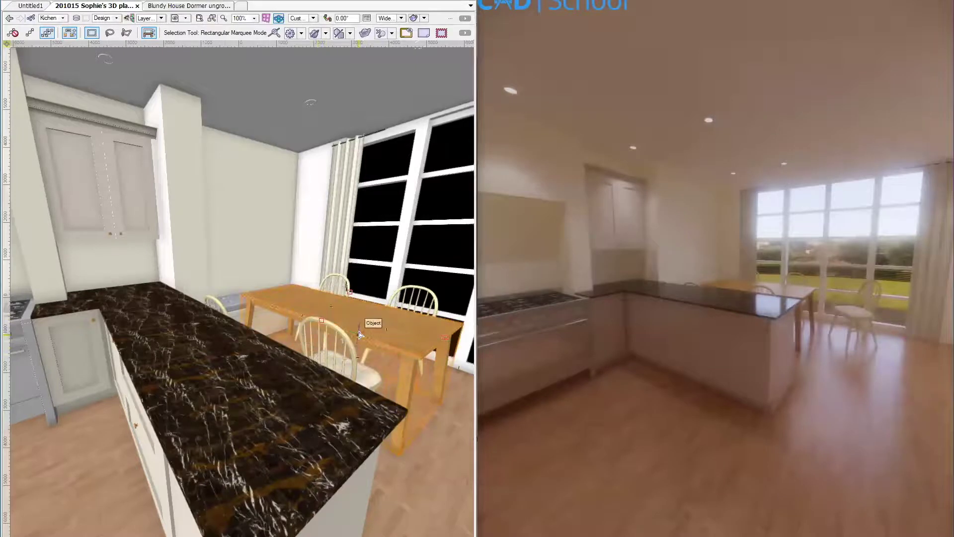
Activate the Enscape Renderer tool and bring the Enscape view back to the Vectorworks view of the worktop and dining table
key("grave")
left_click(382, 356)
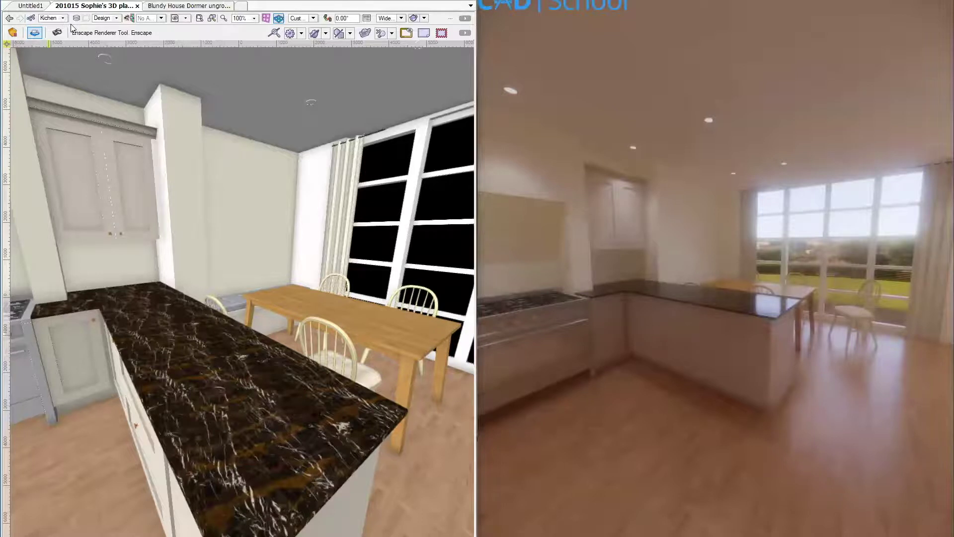
left_click(58, 32)
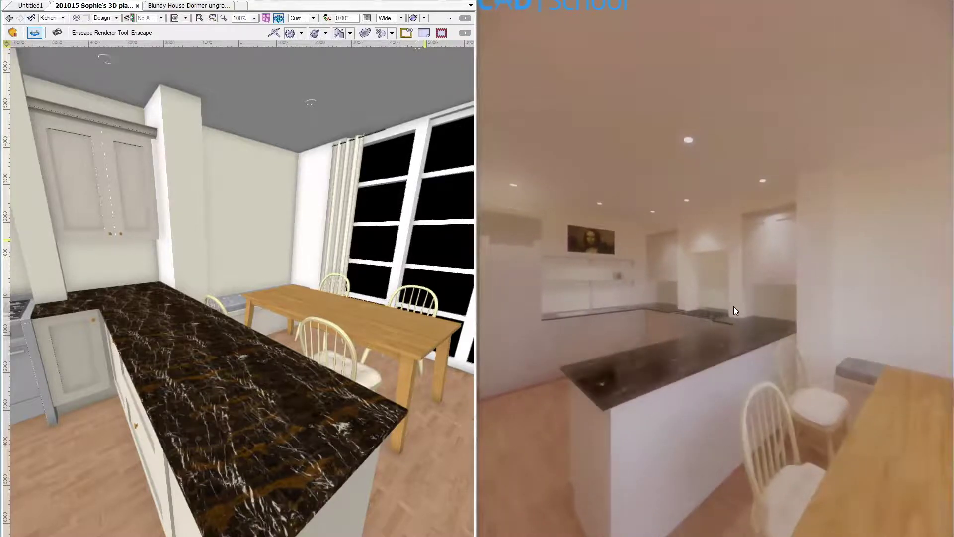
left_click(306, 257)
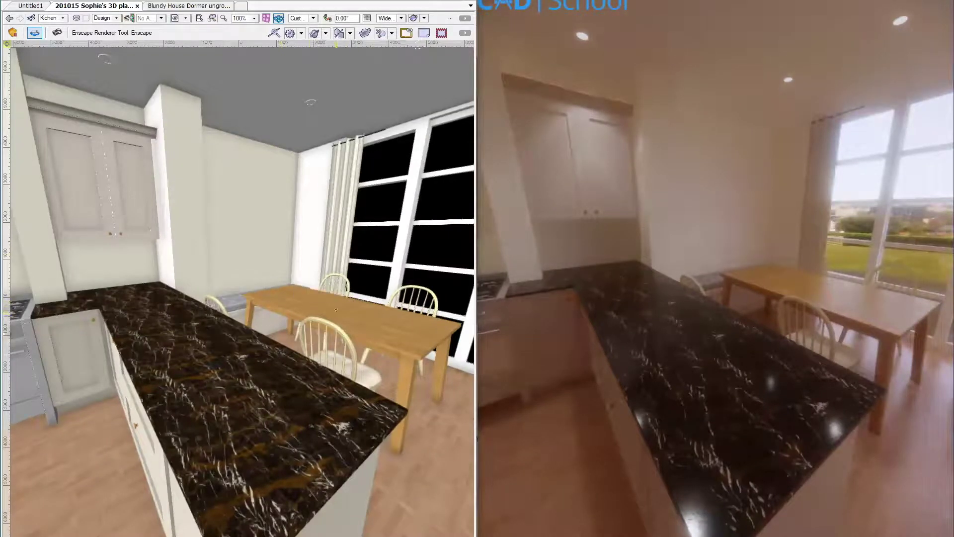
Review the Rendering, Atmosphere and Image options in the Enscape Visual Settings and close them
key("grave")
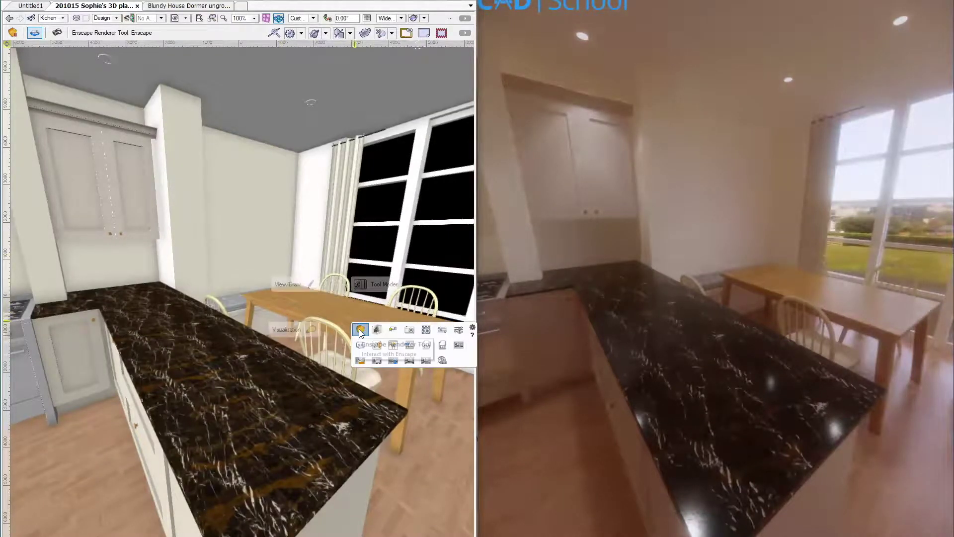
left_click(457, 333)
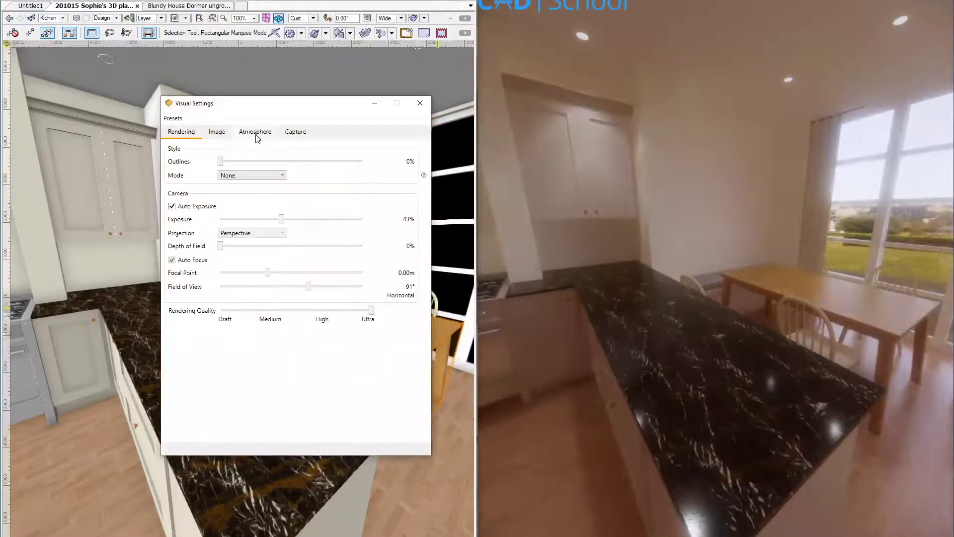
left_click(255, 134)
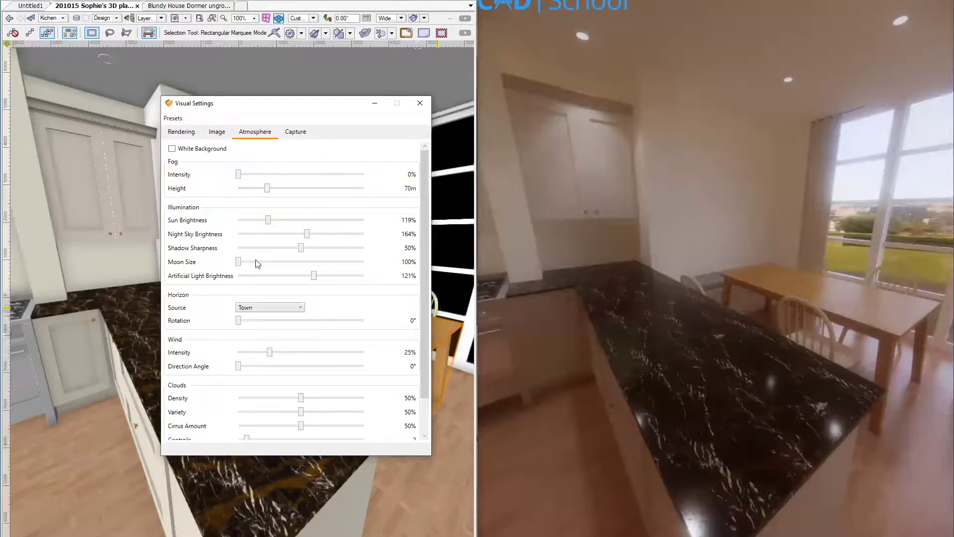
left_click(216, 132)
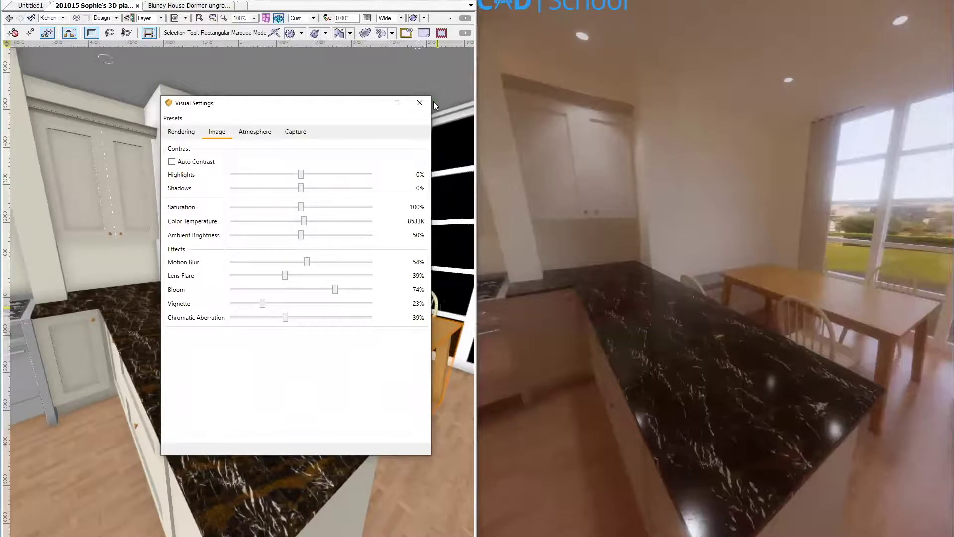
left_click(419, 102)
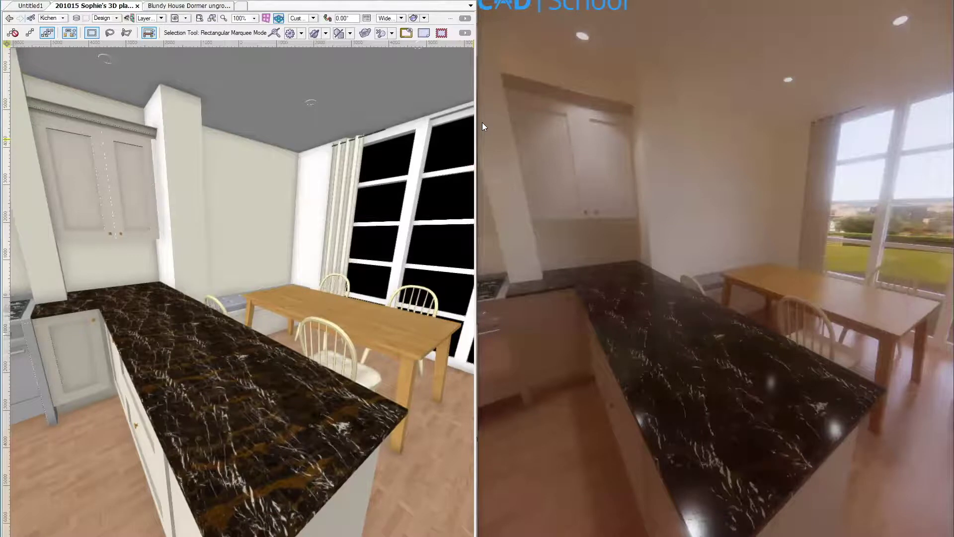
Switch to the Blundy House Dormer drawing without saving the kitchen file's changed video path
left_click(173, 6)
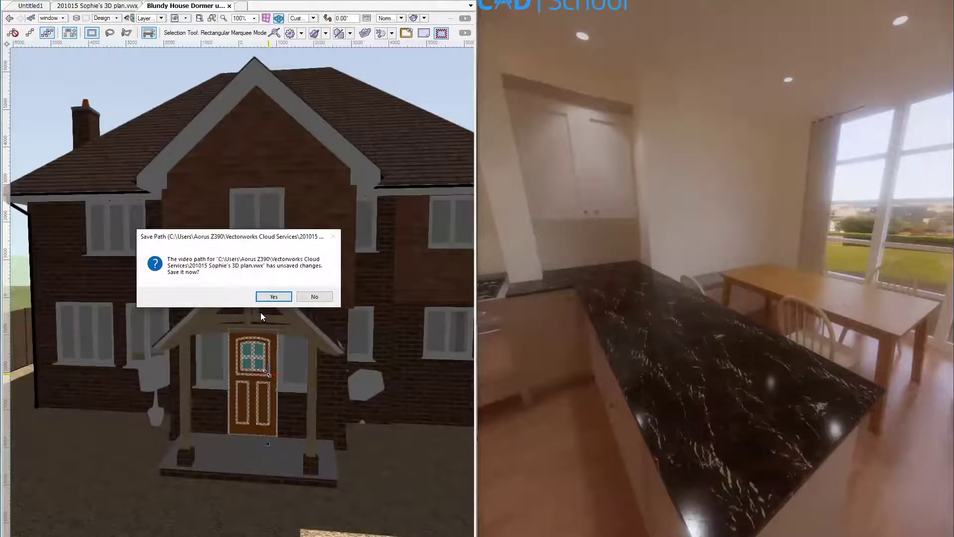
left_click(304, 297)
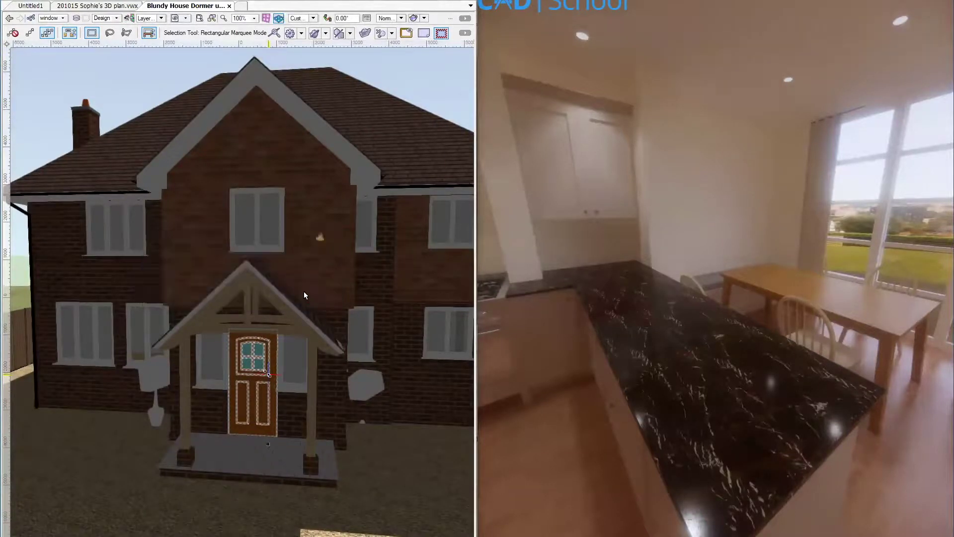
left_click(304, 296)
left_click(217, 388)
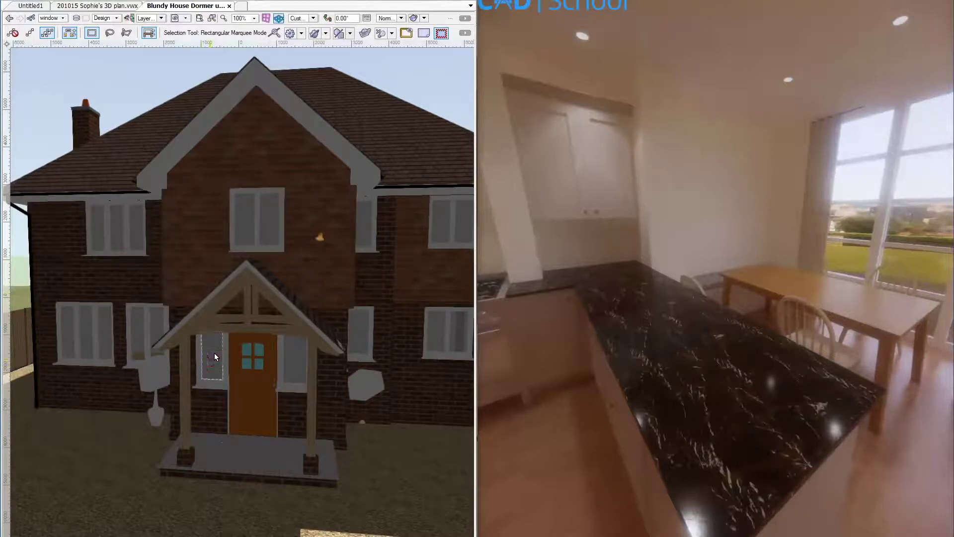
Start the Enscape rendering of the house and frame the whole front elevation with its porch in both views
scroll(218, 346, "down", 2)
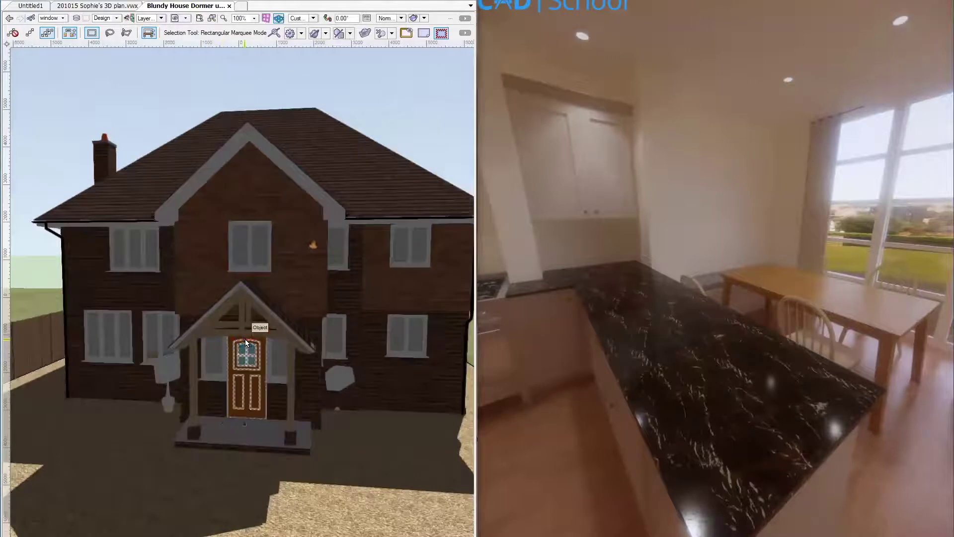
left_click(229, 256)
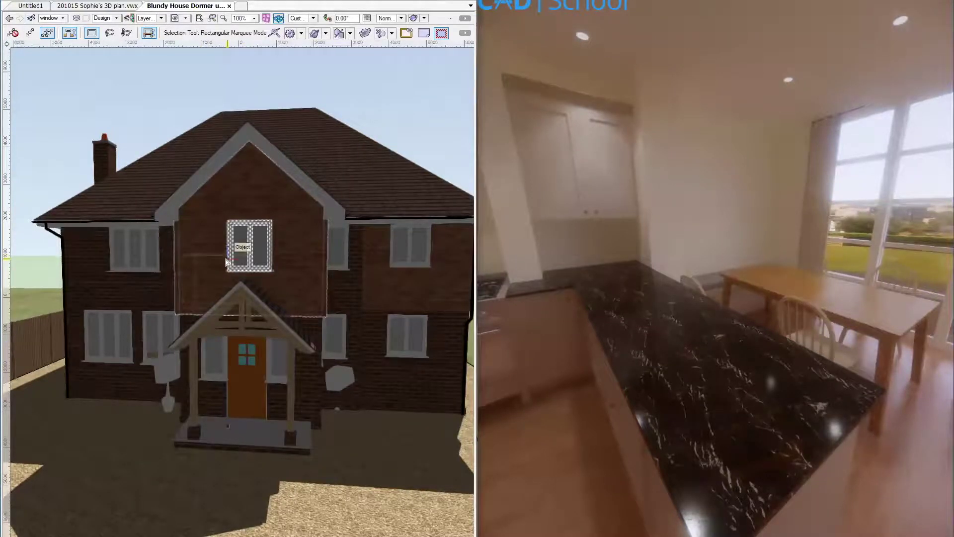
key("grave")
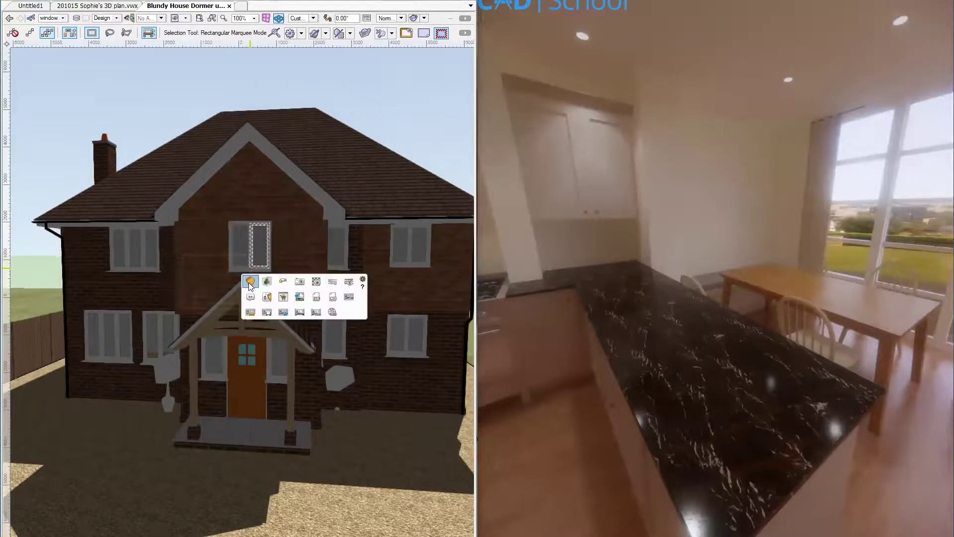
left_click(250, 282)
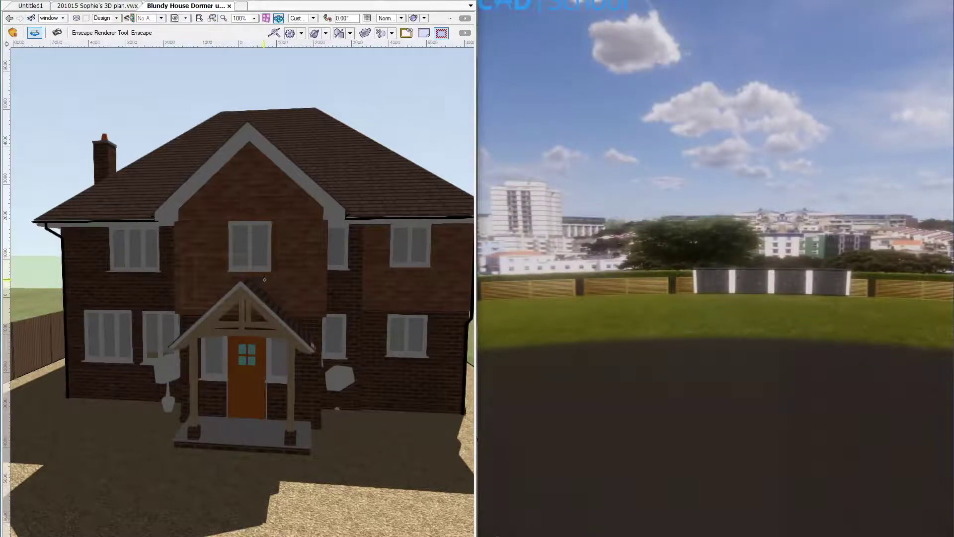
scroll(264, 280, "down", 3)
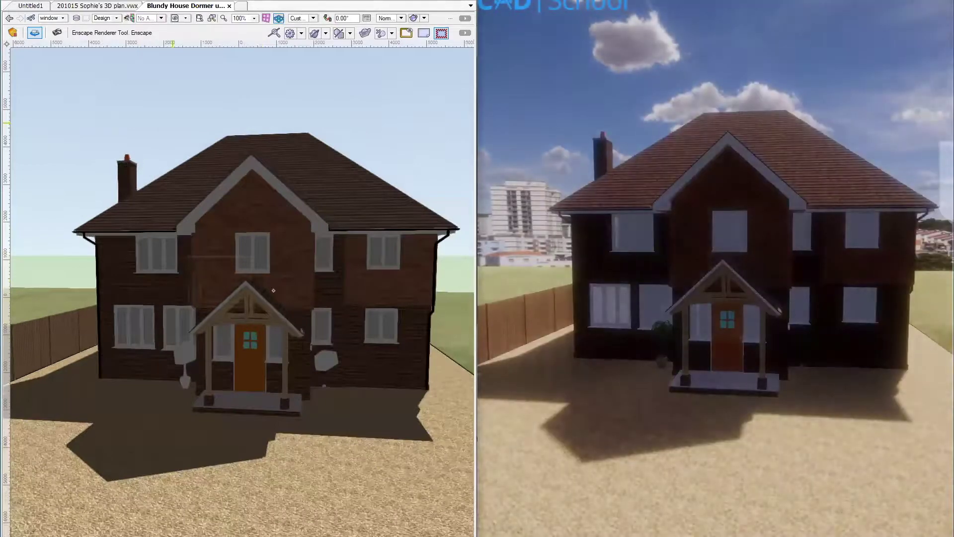
mouse_move(190, 293)
middle_mouse_down()
mouse_move(211, 315)
mouse_move(248, 298)
mouse_move(269, 255)
mouse_move(209, 319)
mouse_move(194, 324)
mouse_move(196, 310)
middle_mouse_up()
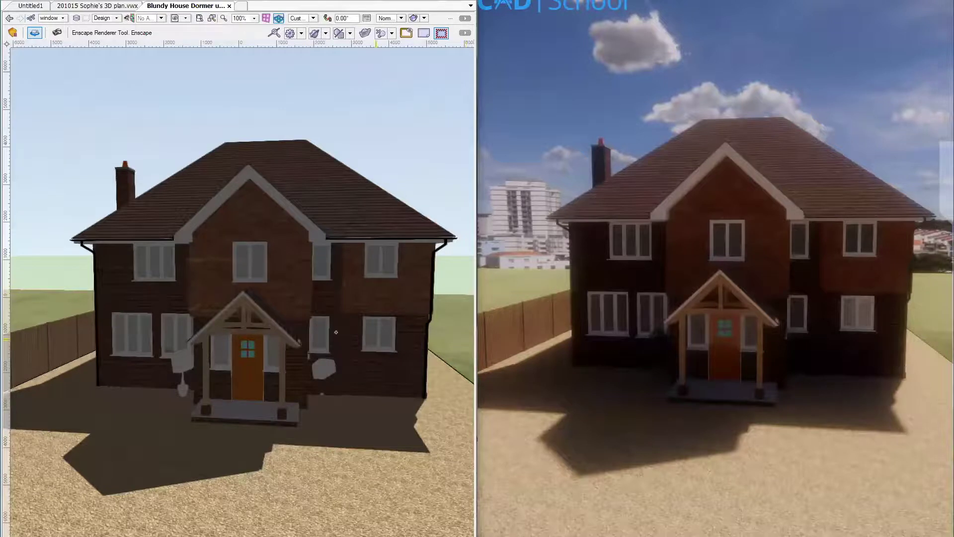
middle_click_drag(270, 282, 271, 277)
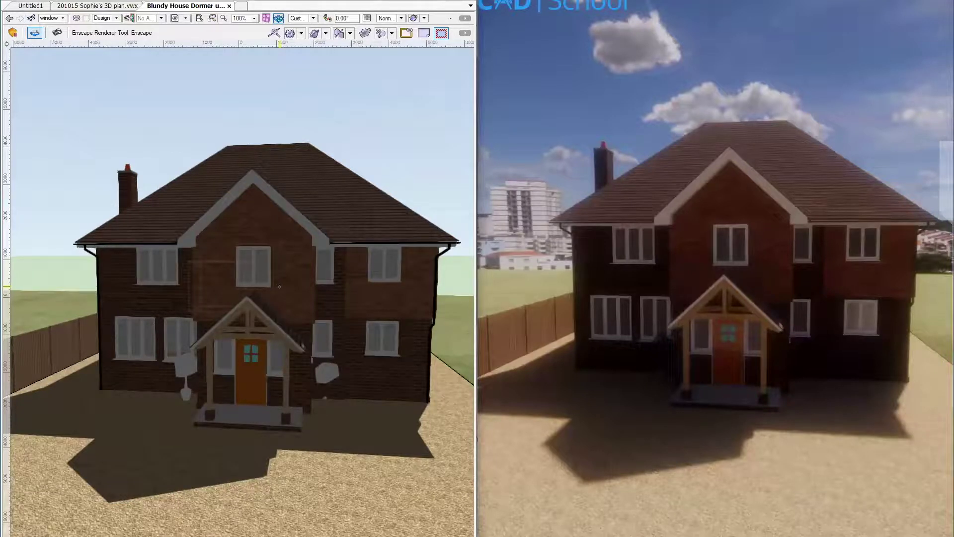
middle_click_drag(279, 286, 252, 279)
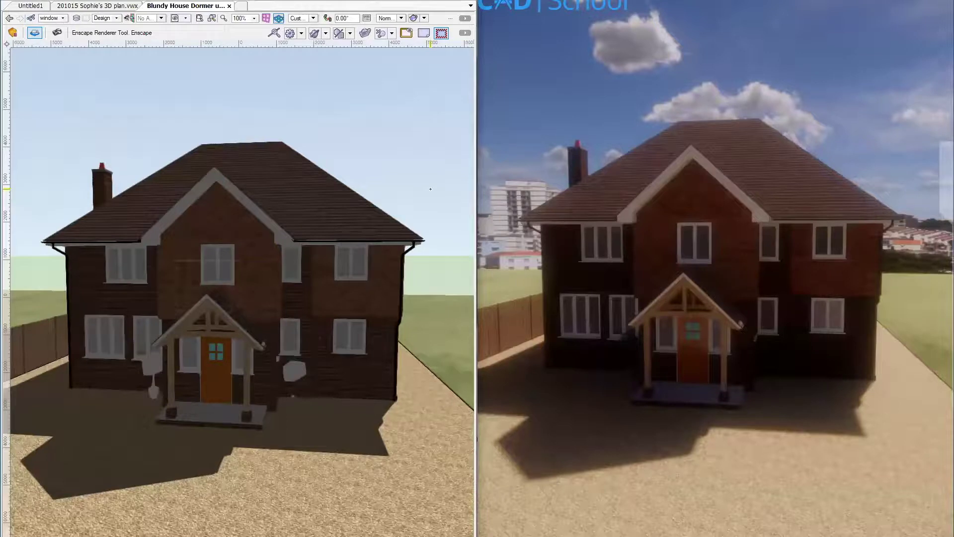
middle_click_drag(339, 171, 334, 187)
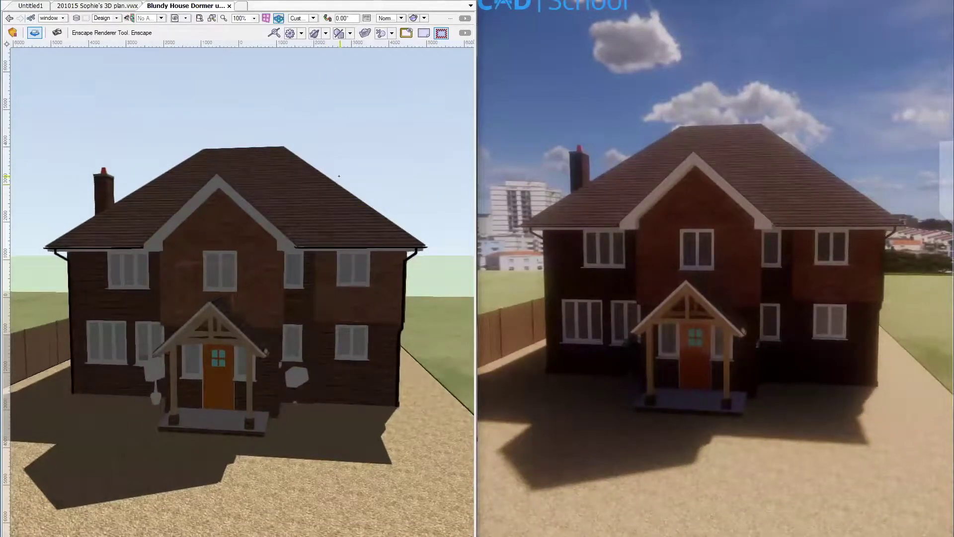
Browse the people models in the Enscape Asset Library and close the library without placing an asset
key("grave")
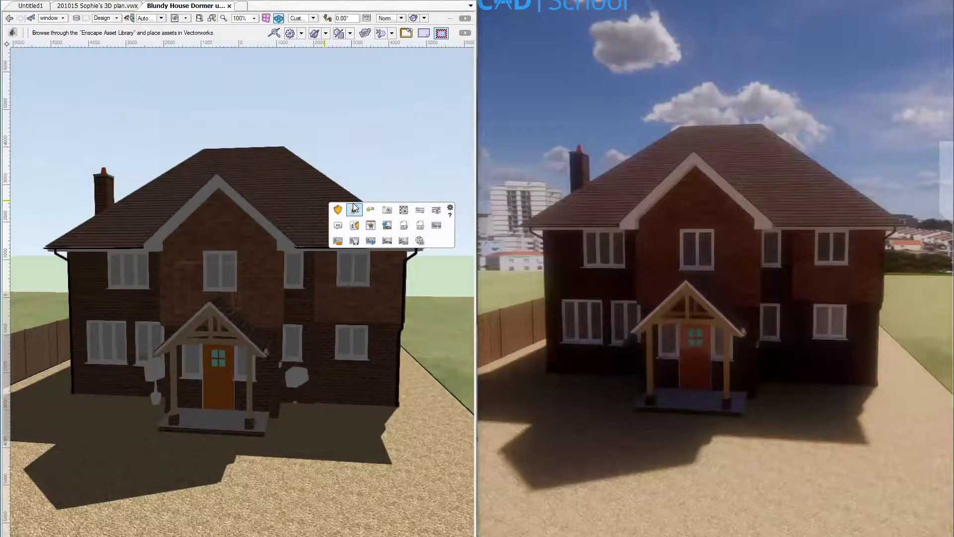
left_click(354, 208)
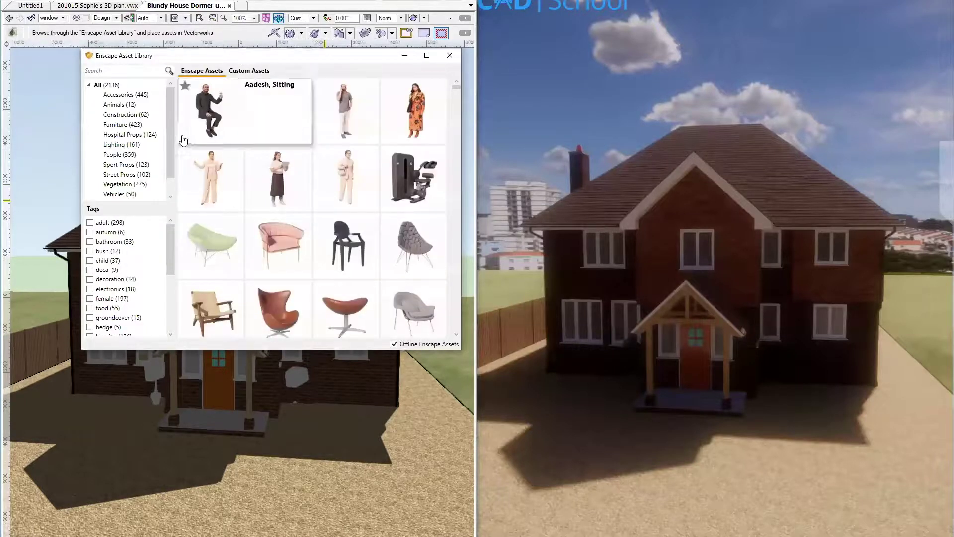
scroll(315, 207, "down", 5)
scroll(315, 207, "down", 6)
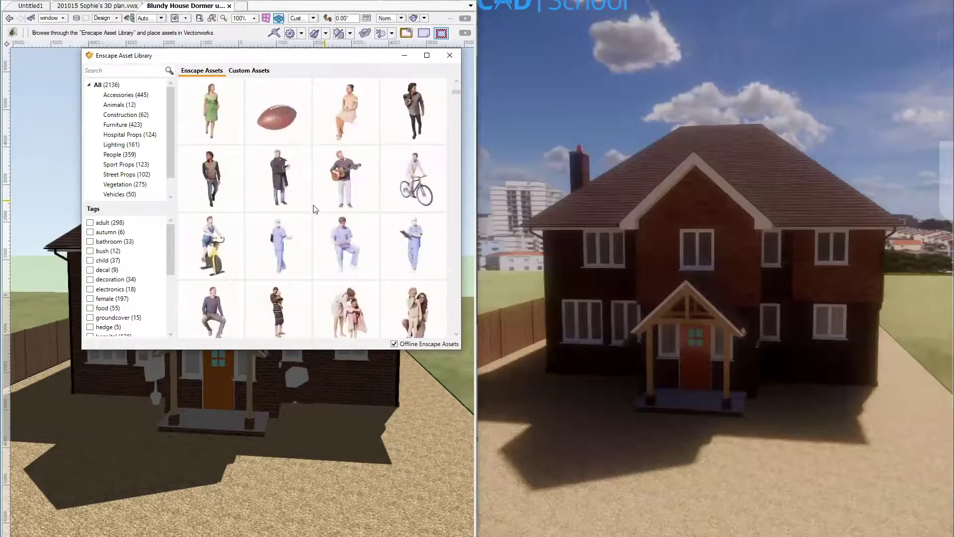
scroll(306, 200, "up", 3)
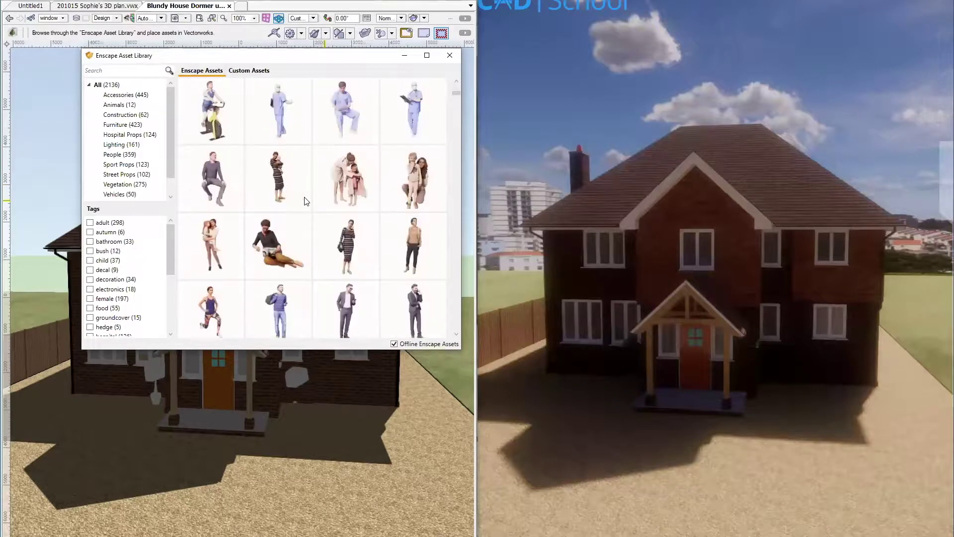
mouse_move(235, 160)
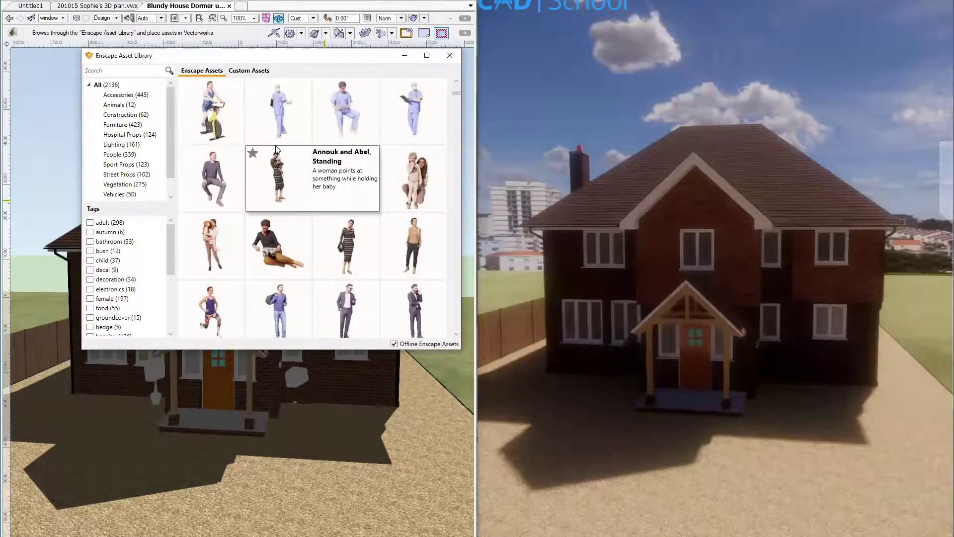
mouse_move(289, 127)
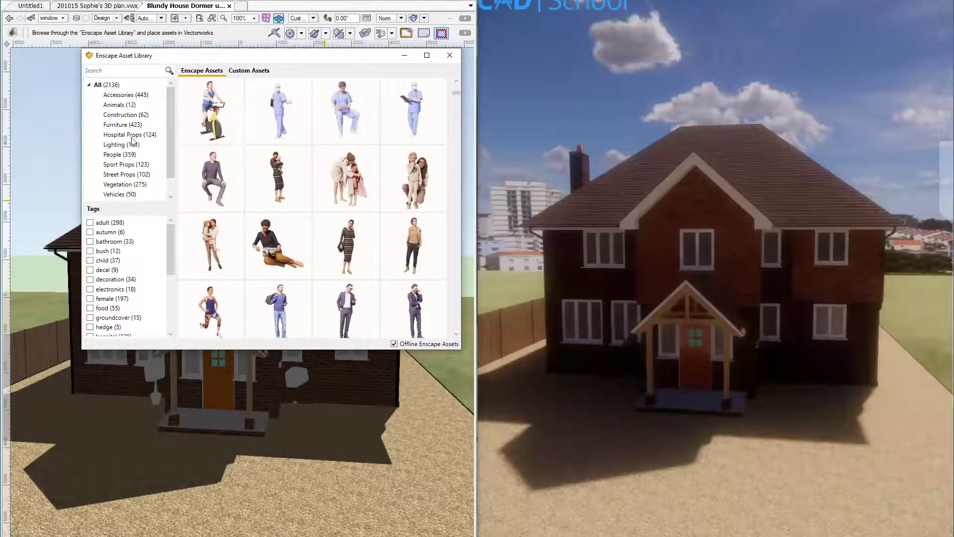
left_click(450, 57)
Recentre the house front in the view and start the Visibility tool on classes in its visible mode
middle_click_drag(215, 259, 231, 222)
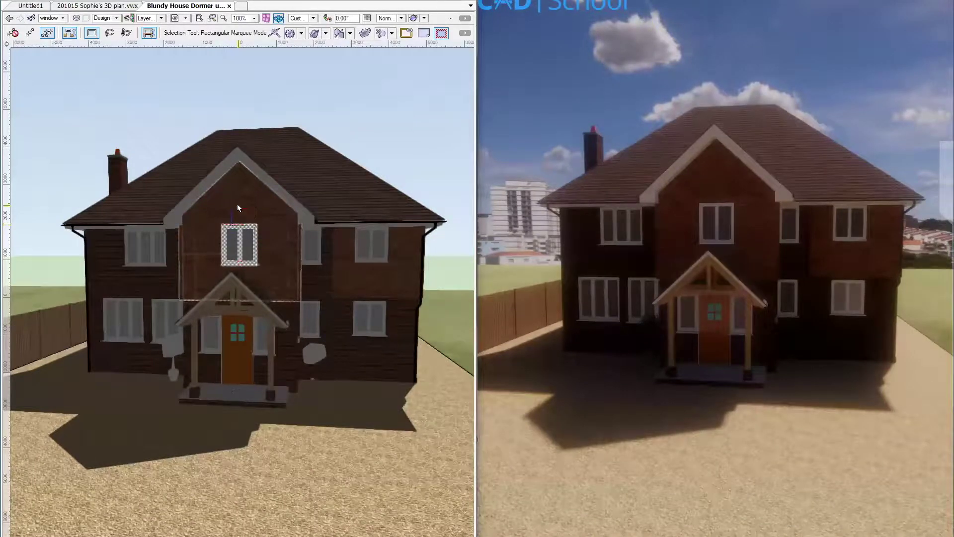
key("shift+v")
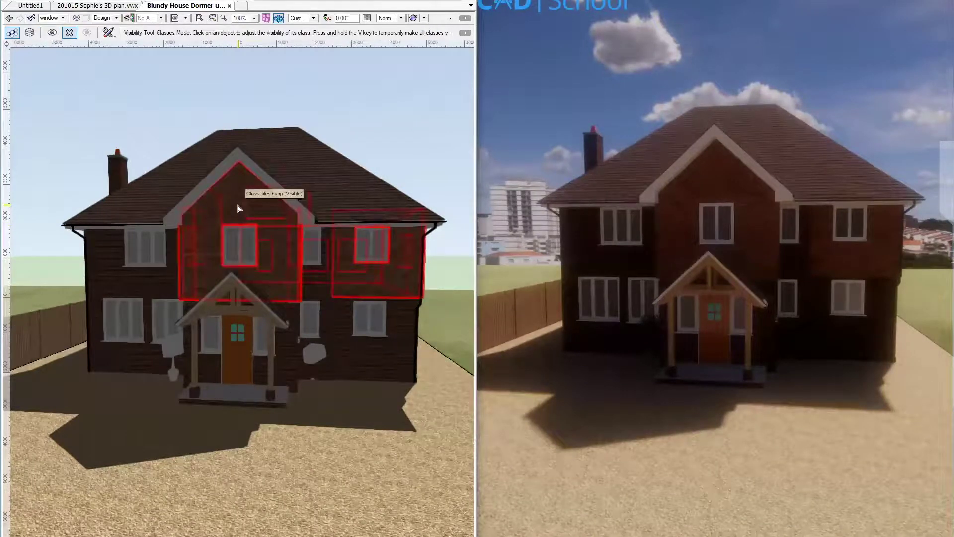
left_click(53, 34)
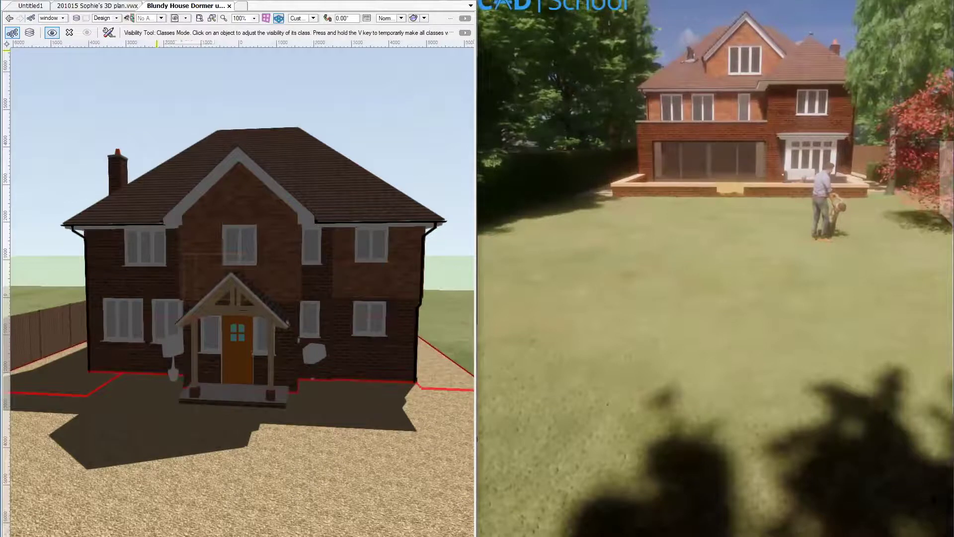
Switch to Chrome to view the CAD School Enscape product page and its features, and return to Vectorworks
key("alt+Tab")
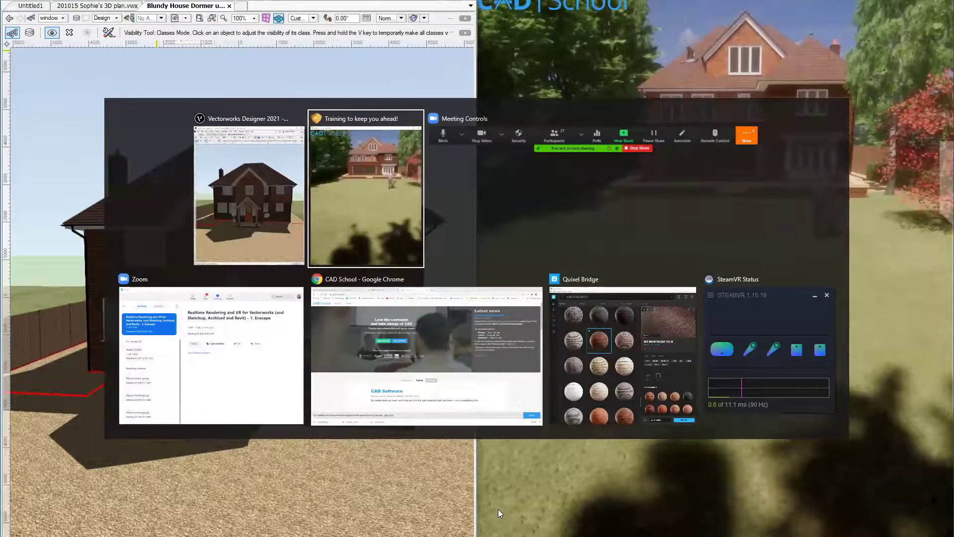
key("alt+Tab")
key("alt+Tab")
key("alt+Tab")
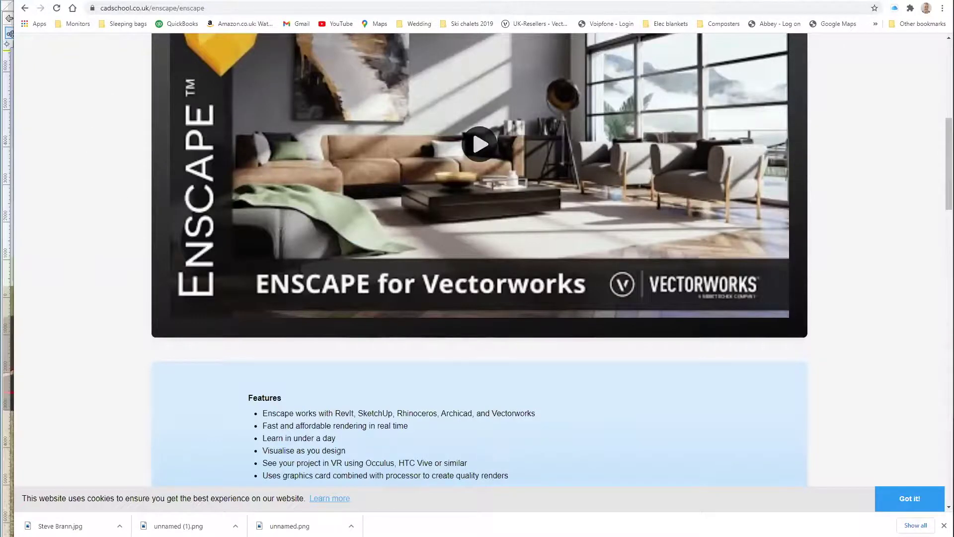
key("alt+Tab")
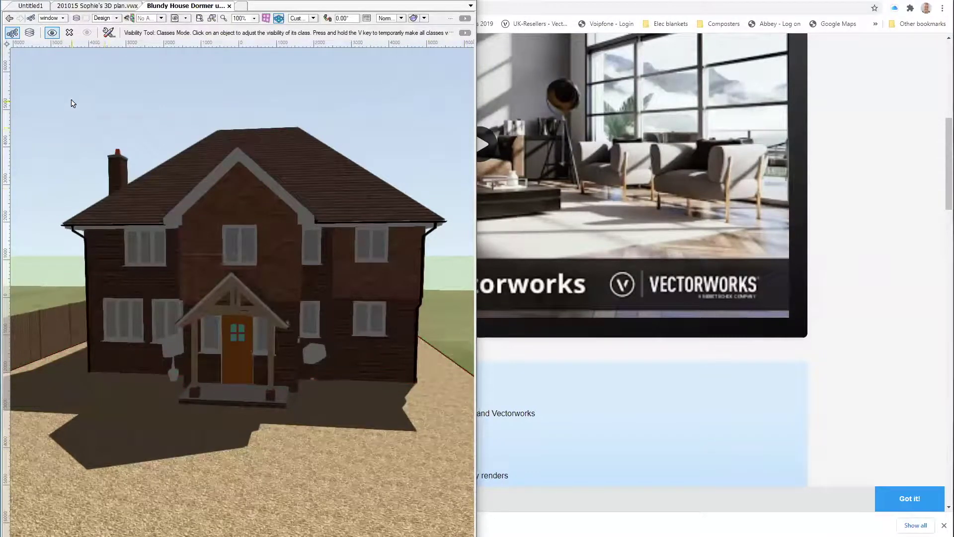
key("alt+Tab")
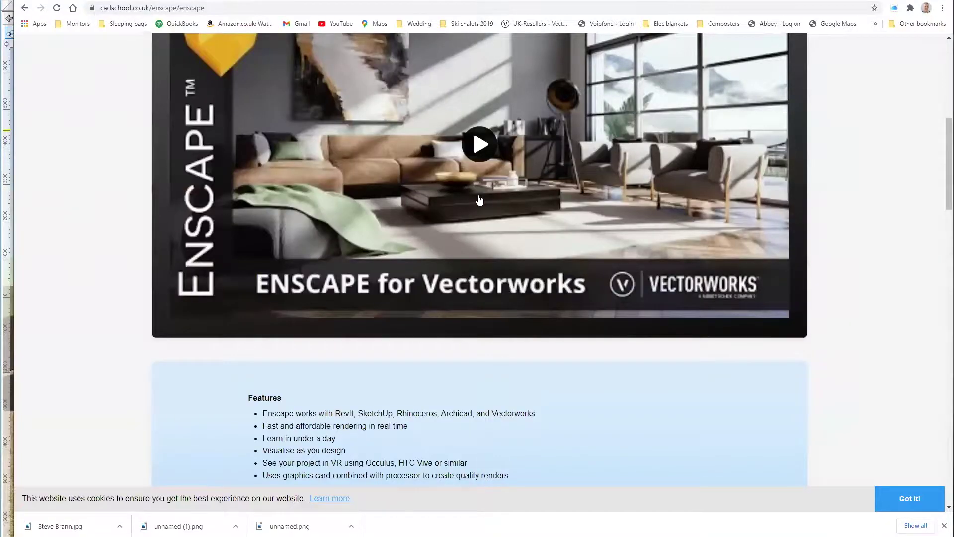
key("alt+Tab")
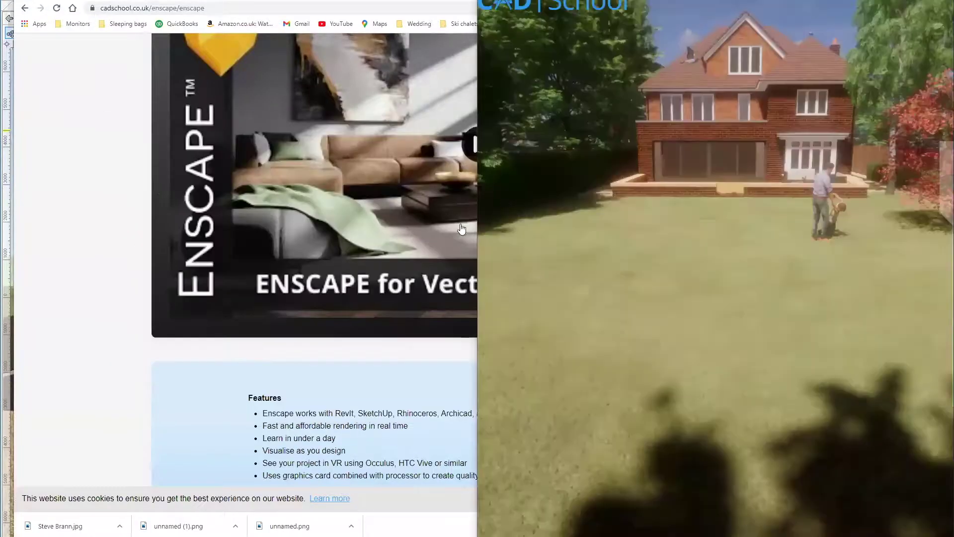
left_click(304, 524)
key("alt+Tab")
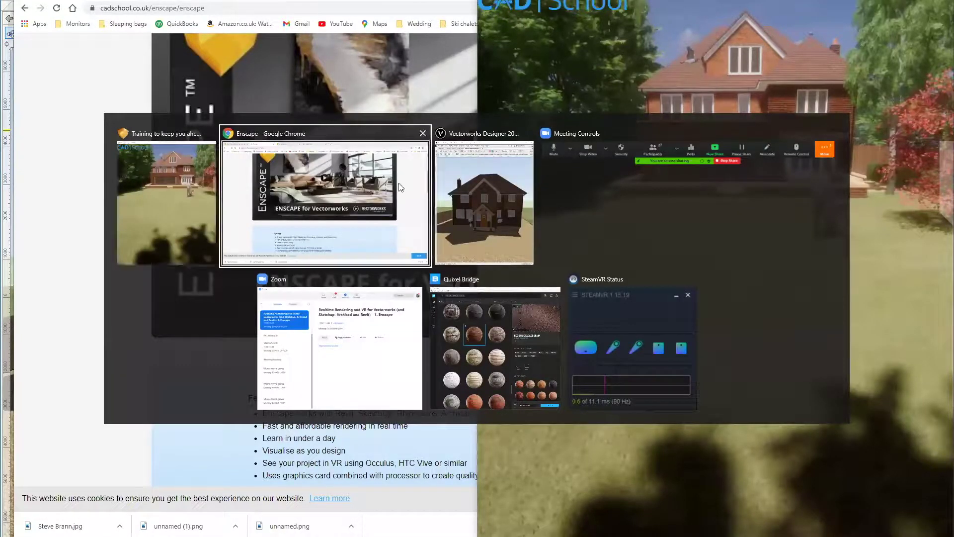
left_click(486, 181)
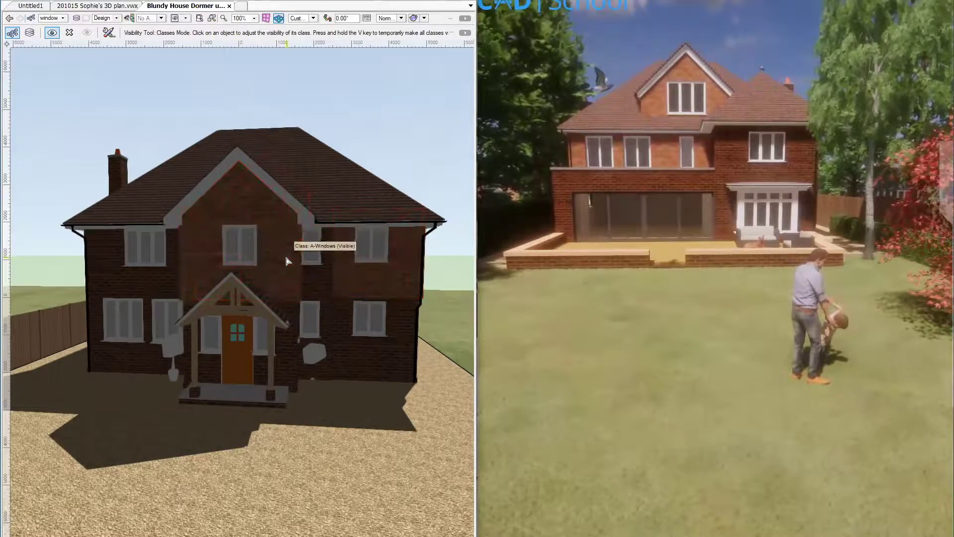
Load the saved Enscape video path "Sunbeam path" and select its first keyframe on the timeline
key("u")
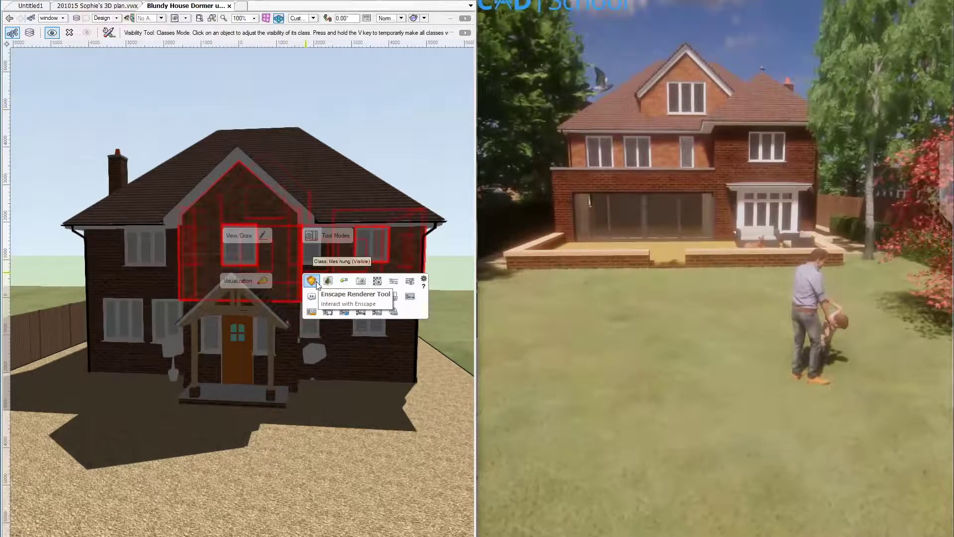
left_click(312, 312)
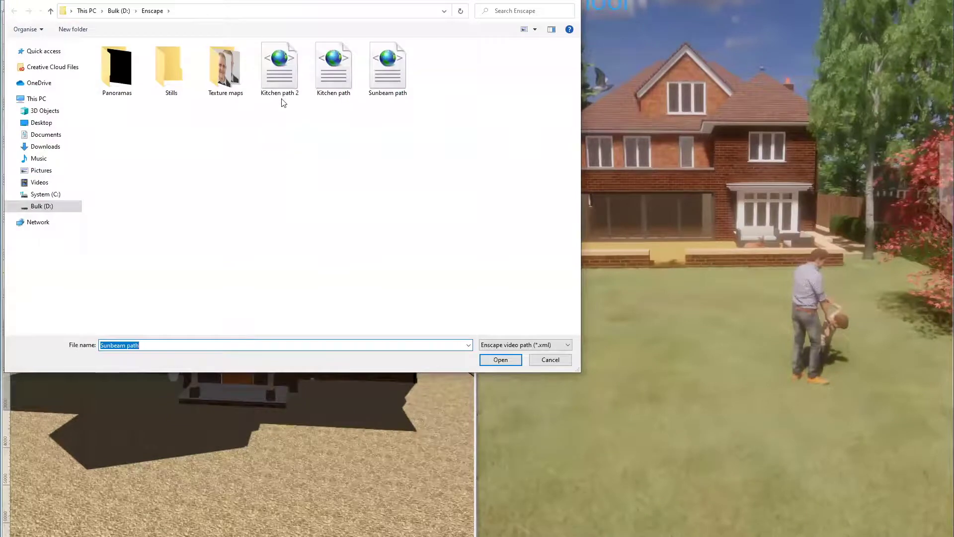
double_click(392, 74)
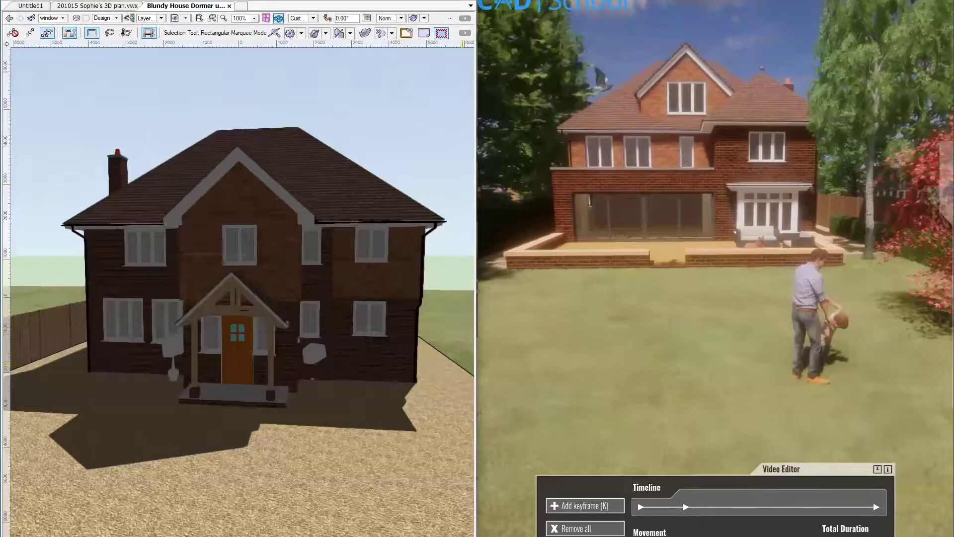
left_click(640, 507)
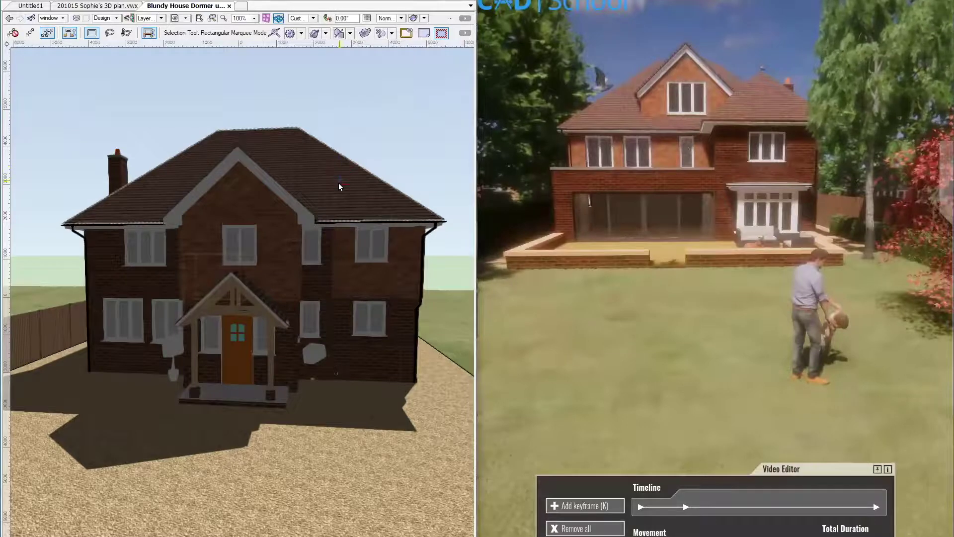
Set the atmosphere fog intensity to 24% in the Enscape Visual Settings and check the sunbeams at the video path's second keyframe
key("grave")
mouse_move(364, 209)
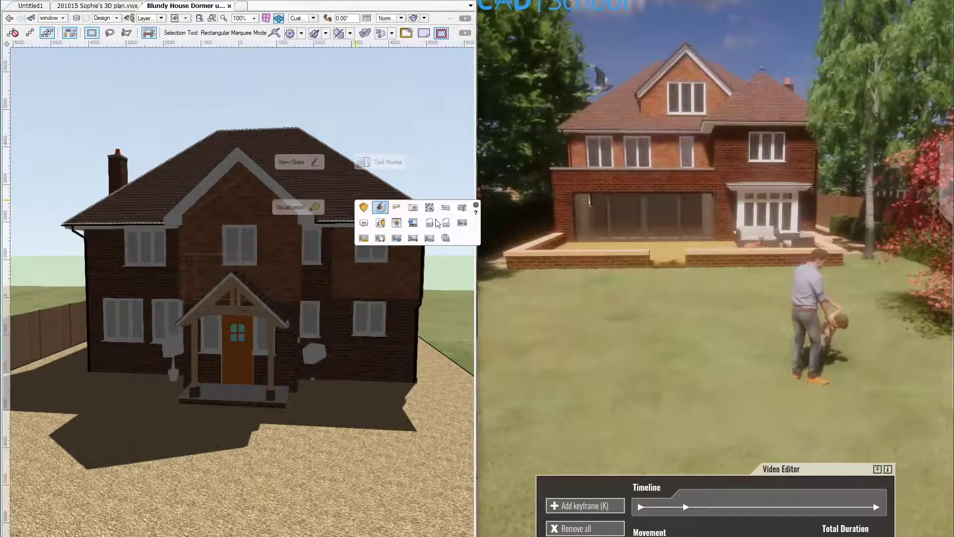
left_click(462, 207)
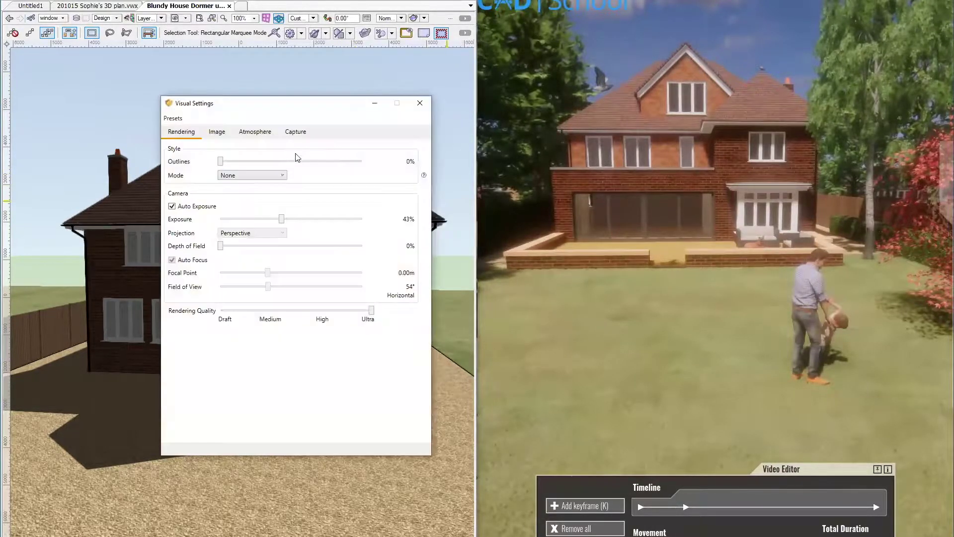
left_click(255, 132)
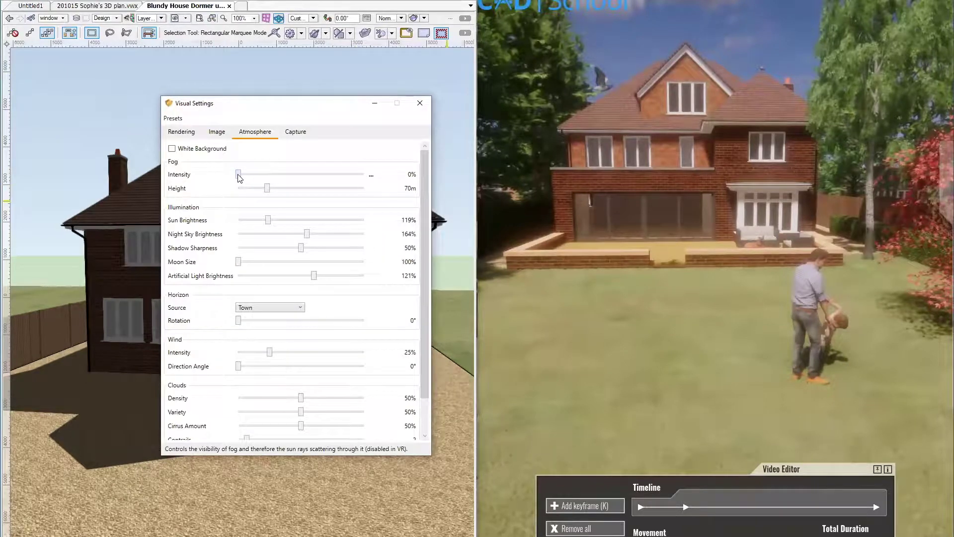
left_click_drag(239, 175, 268, 176)
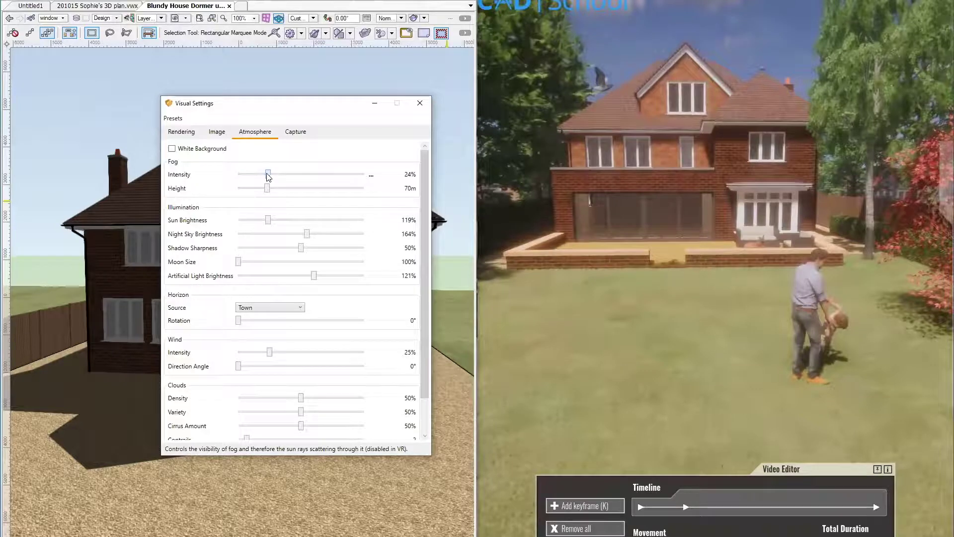
left_click(684, 505)
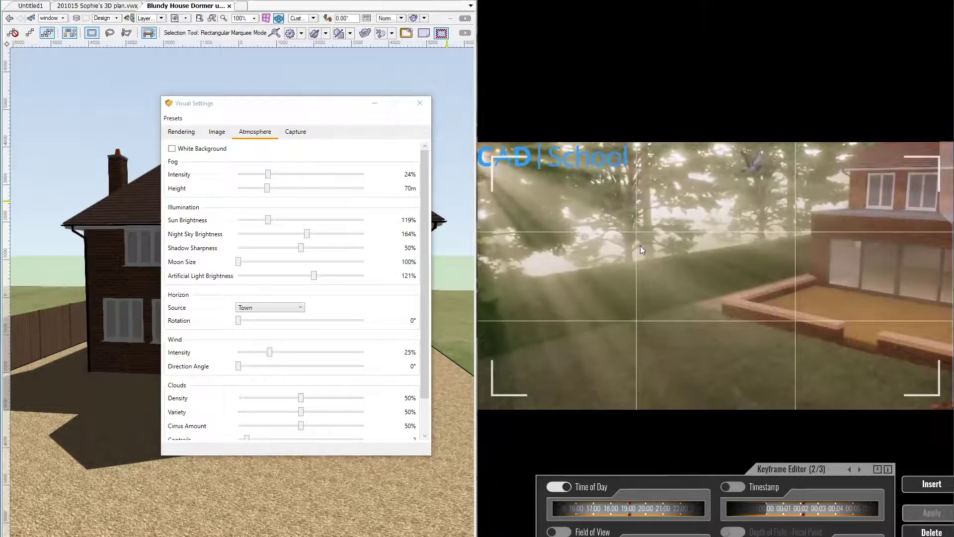
left_click(420, 103)
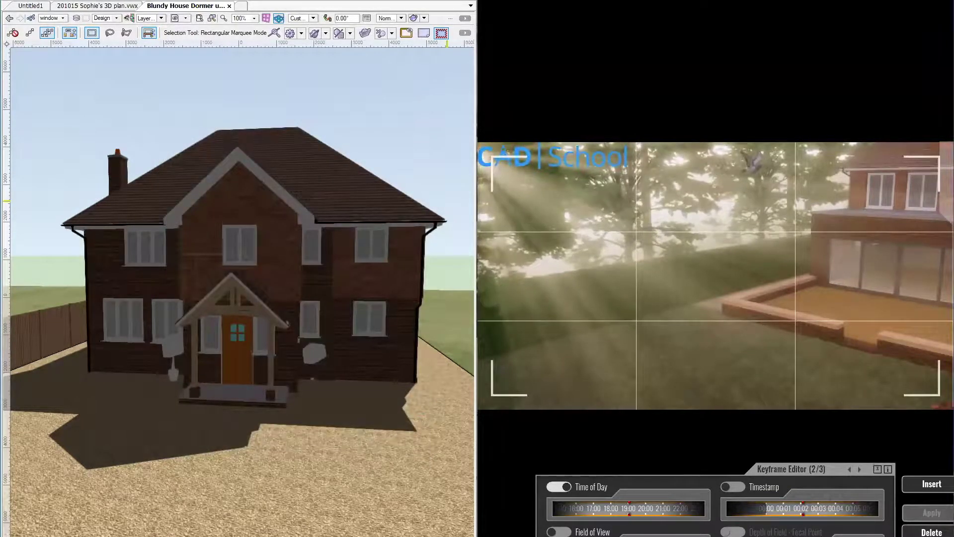
Switch to Chrome, open the Enscape product page from the CAD School products list and review its licence pricing
key("alt+Tab")
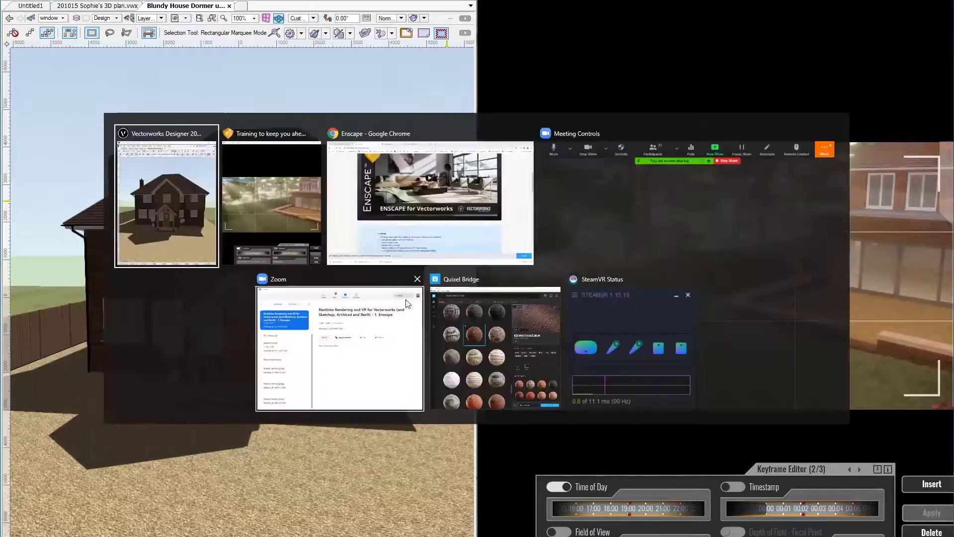
left_click(391, 191)
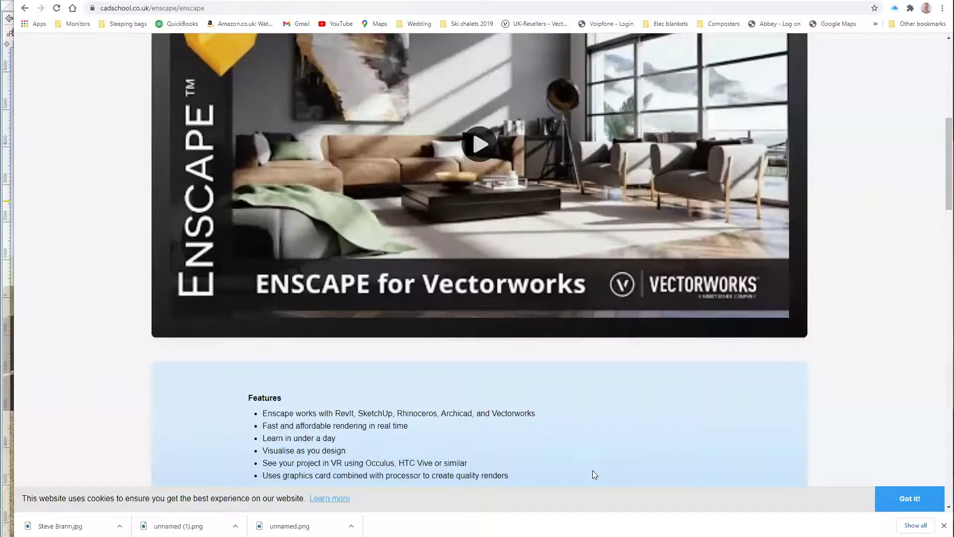
key("alt+Left")
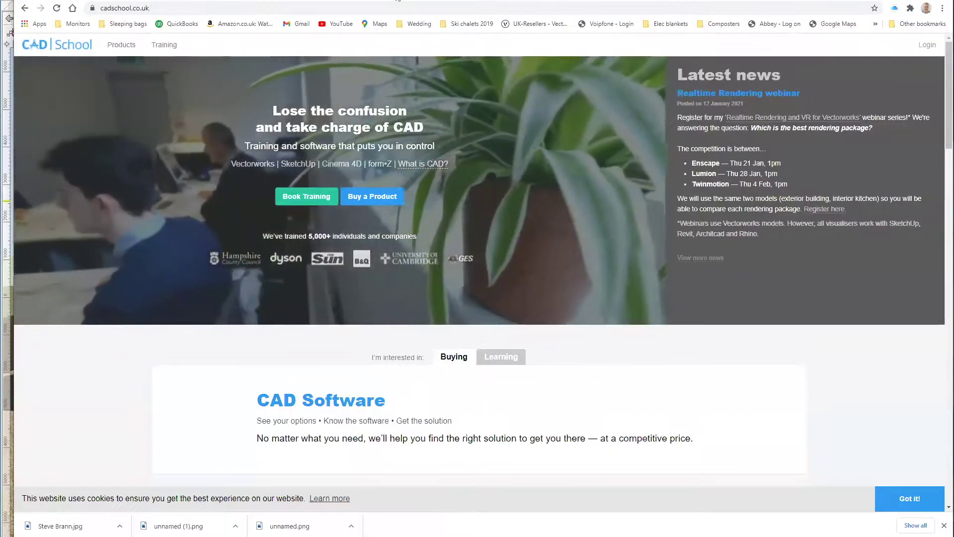
left_click(376, 197)
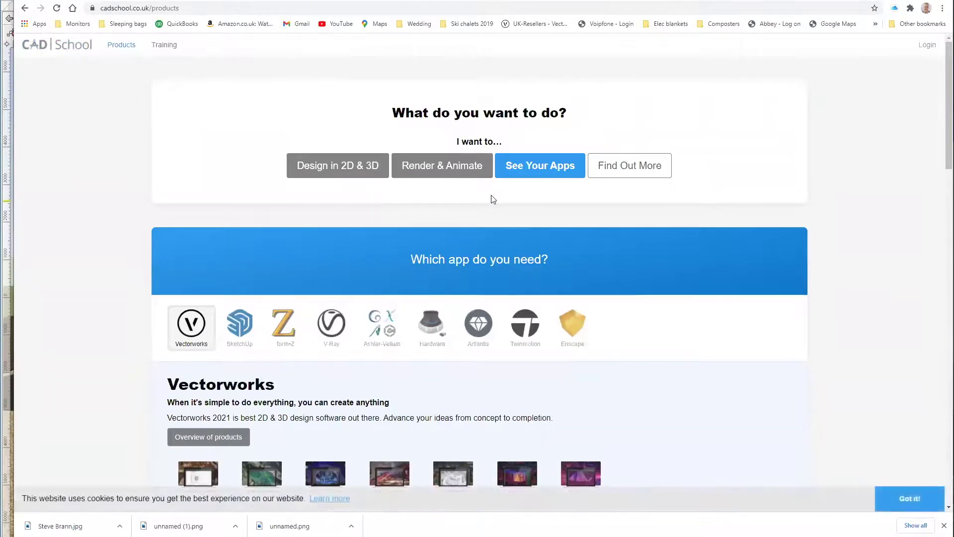
left_click(572, 323)
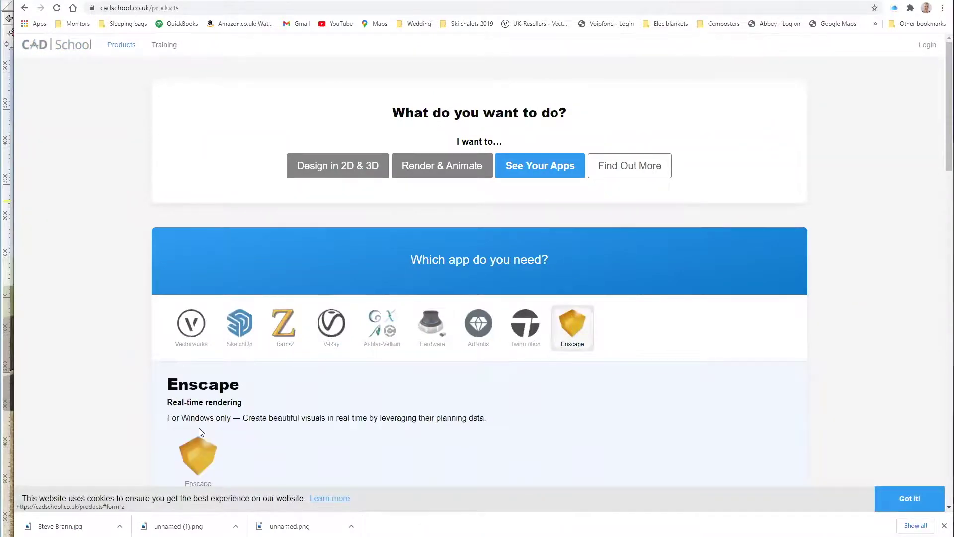
left_click(198, 453)
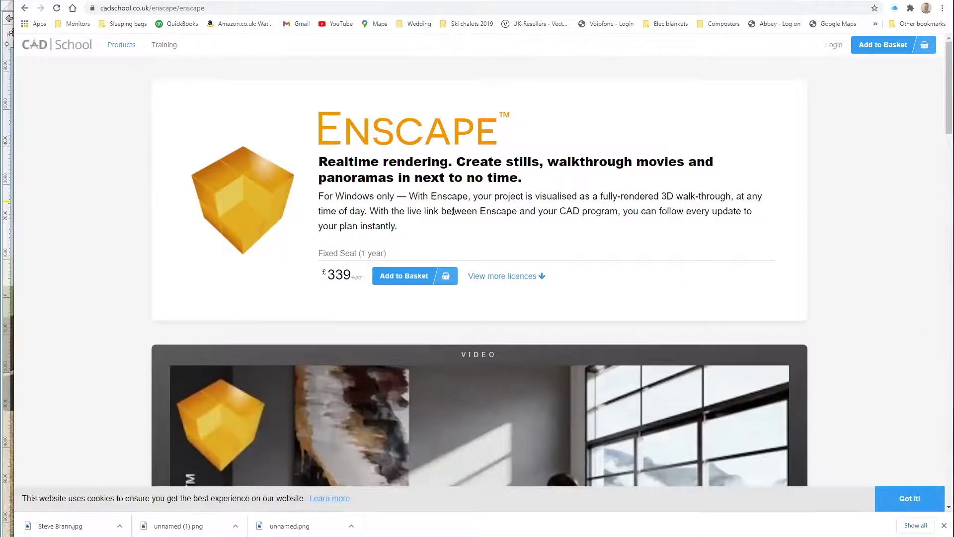
scroll(663, 157, "down", 2)
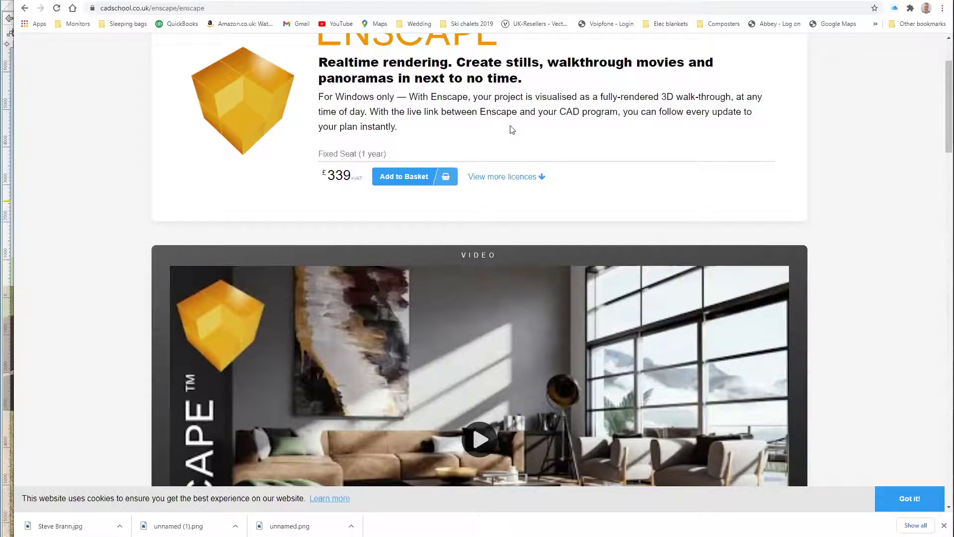
scroll(515, 125, "down", 2)
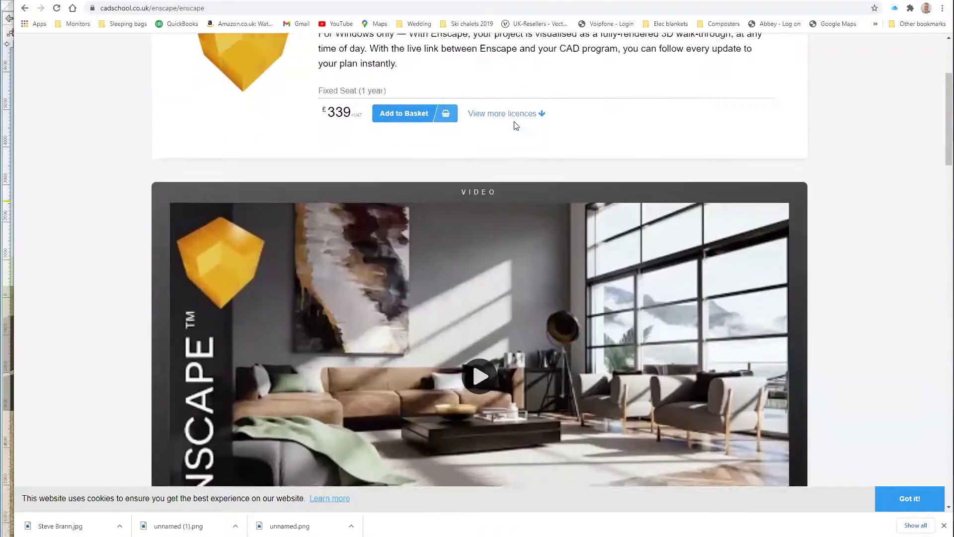
scroll(515, 126, "up", 2)
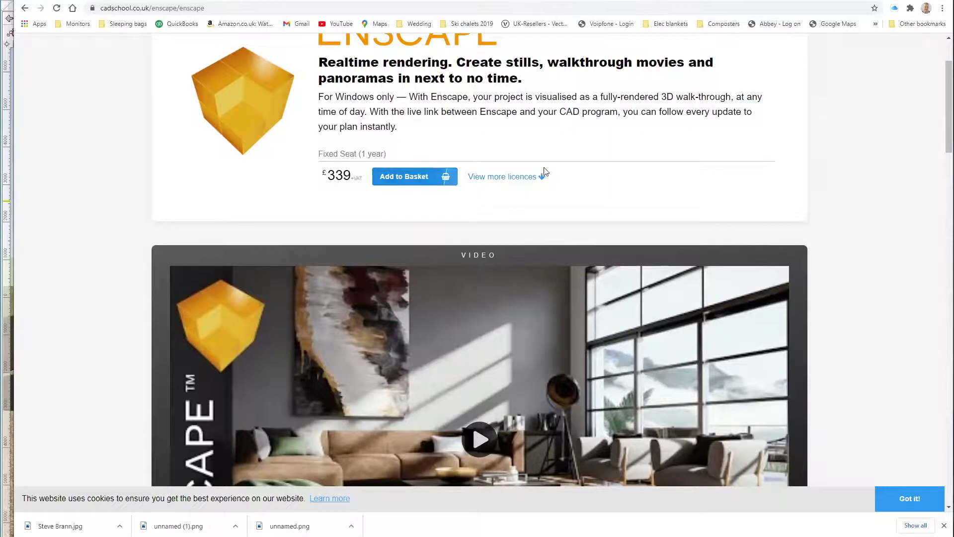
Compare the Enscape Fixed Seat Licence's yearly and monthly subscription plans with the one-year Floating Licence on the product page
scroll(577, 182, "down", 14)
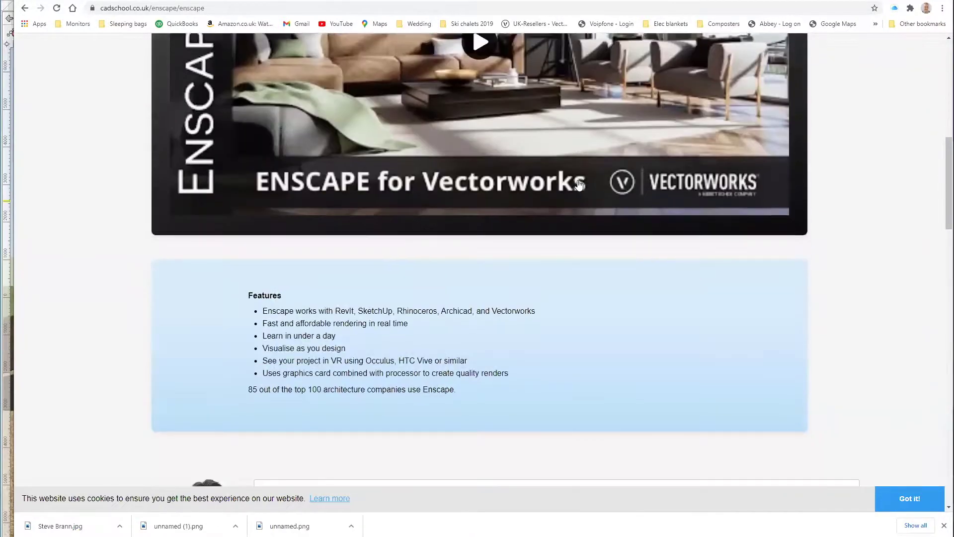
scroll(490, 133, "down", 3)
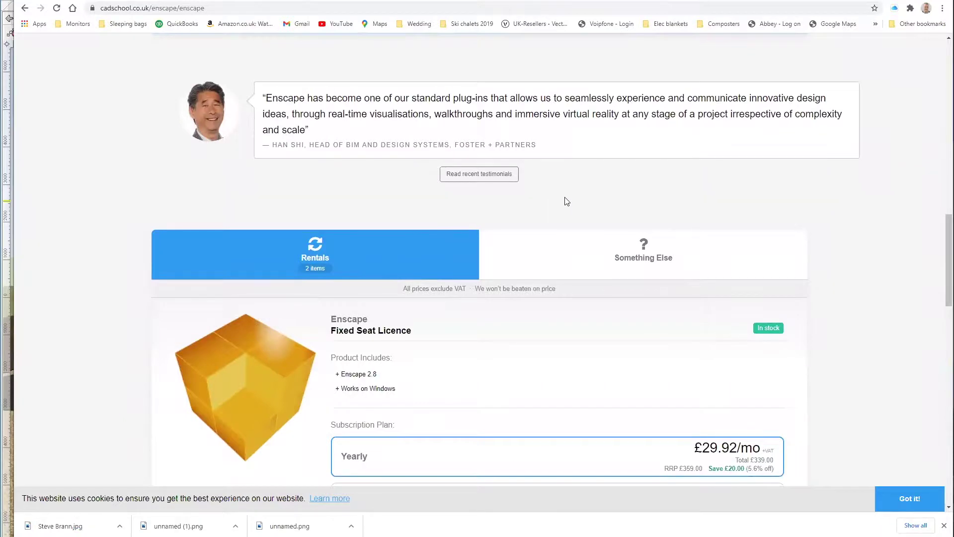
scroll(564, 202, "down", 3)
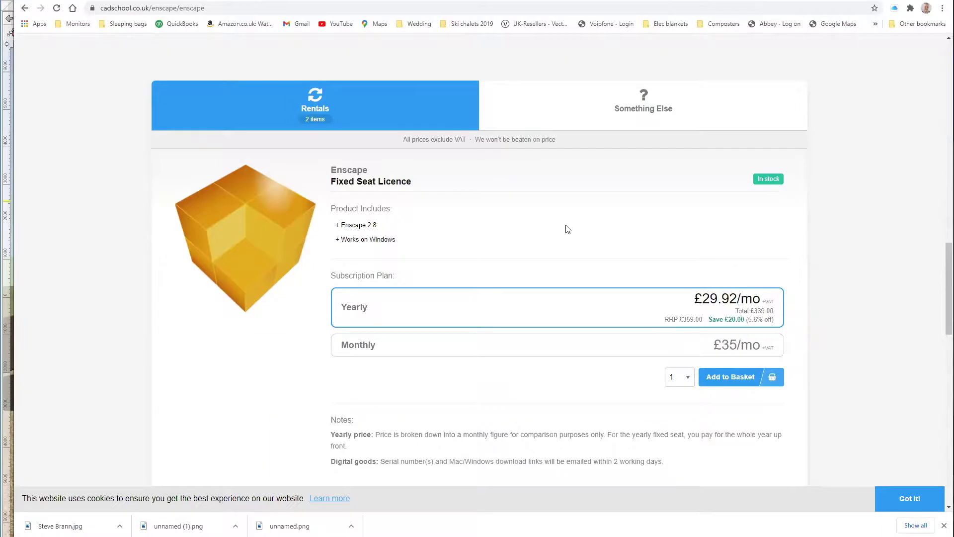
scroll(568, 229, "down", 4)
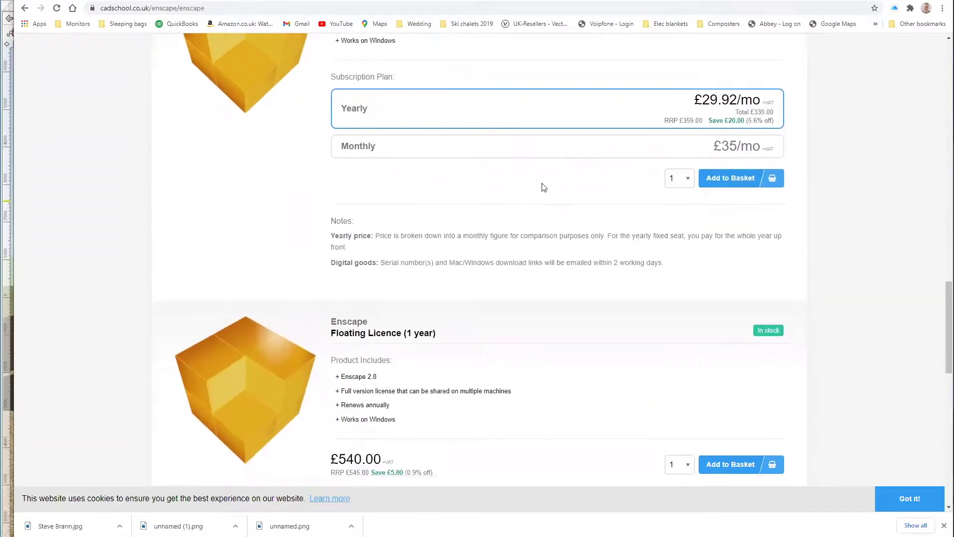
scroll(543, 187, "down", 1)
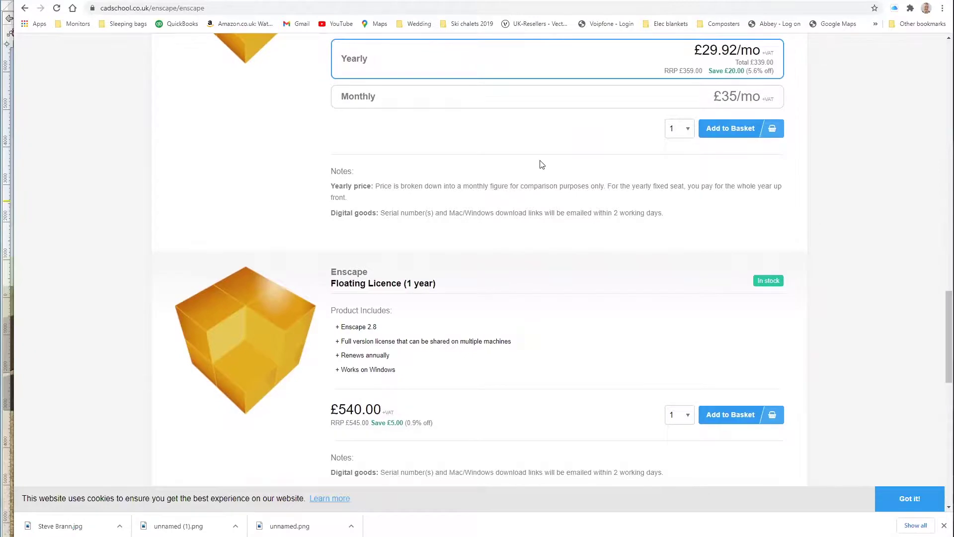
scroll(541, 165, "up", 2)
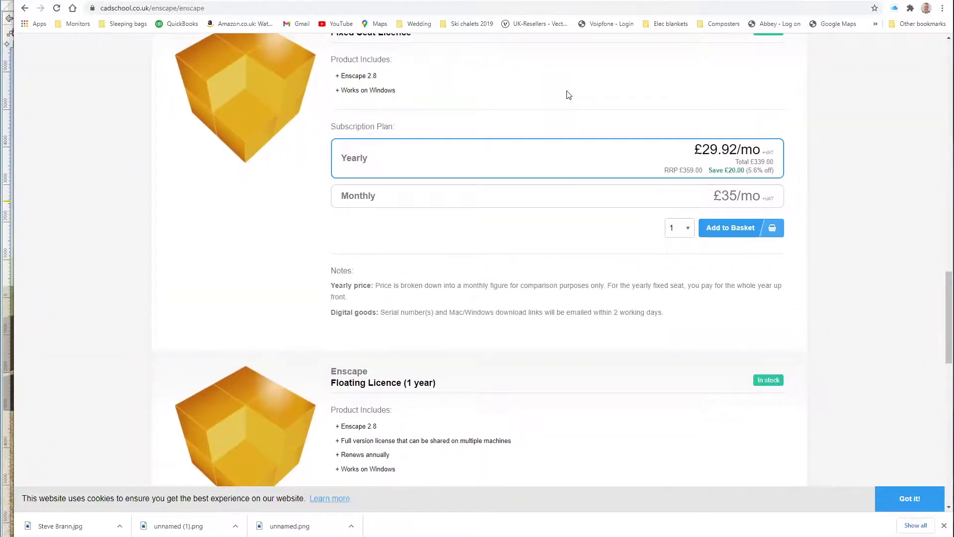
scroll(549, 145, "down", 2)
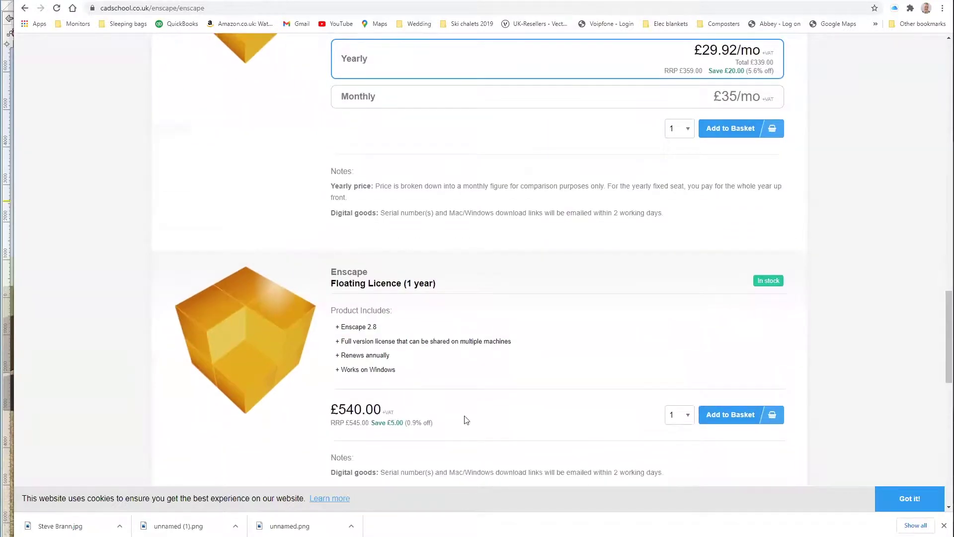
scroll(483, 340, "down", 2)
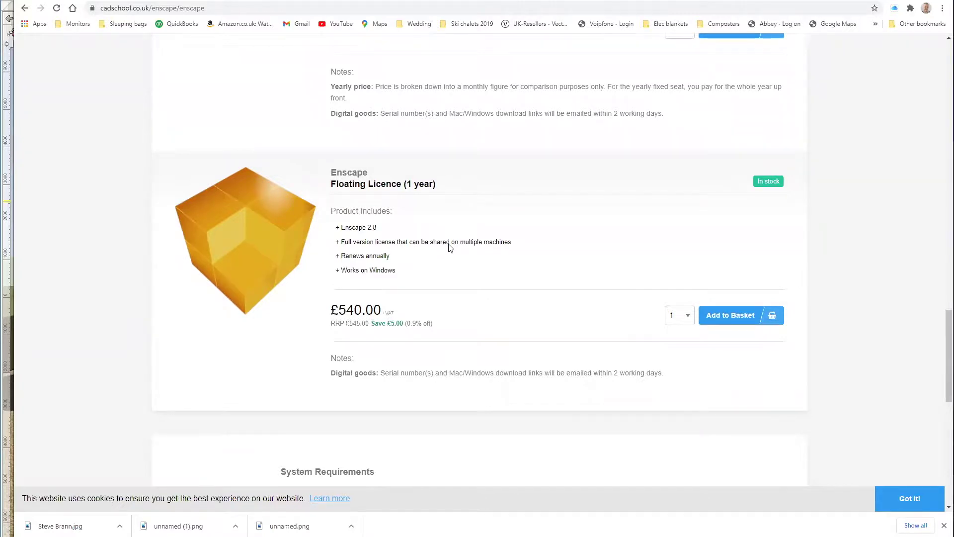
Go back up the Enscape product page to the "ENSCAPE for Vectorworks" video section
scroll(449, 247, "up", 10)
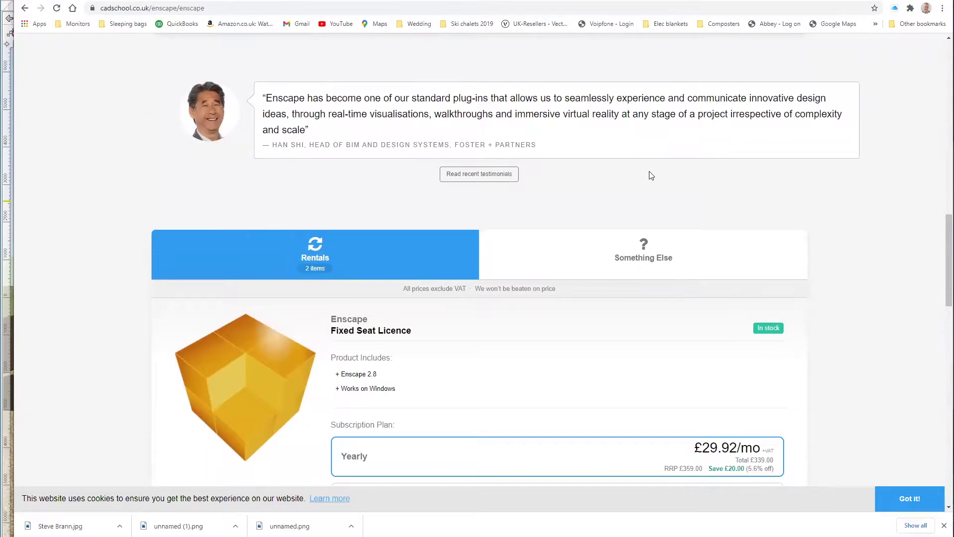
scroll(590, 239, "up", 5)
scroll(591, 240, "up", 5)
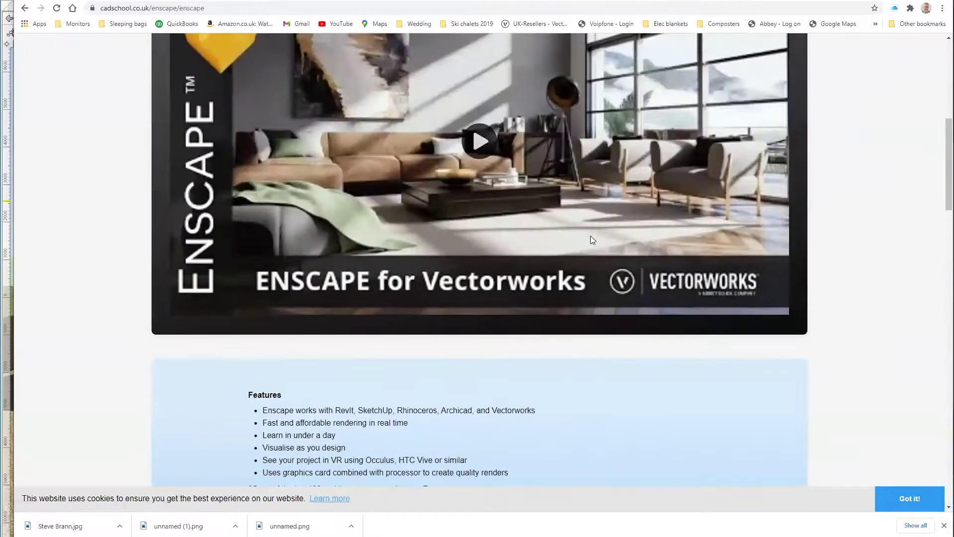
scroll(591, 239, "up", 4)
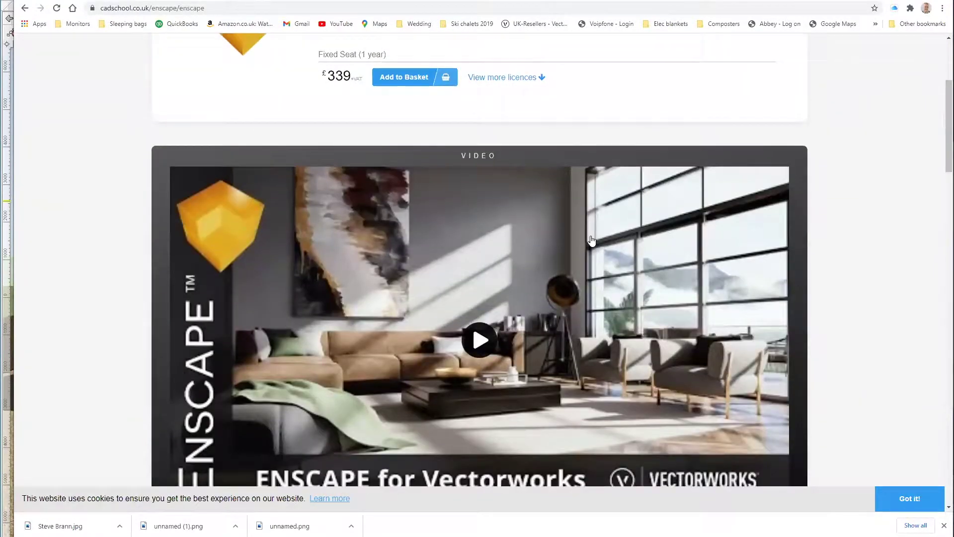
scroll(591, 241, "down", 2)
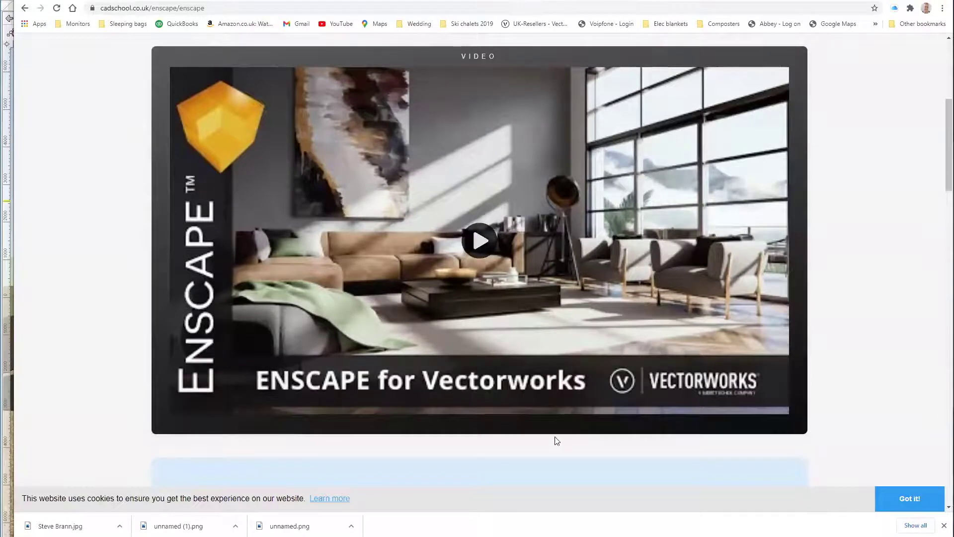